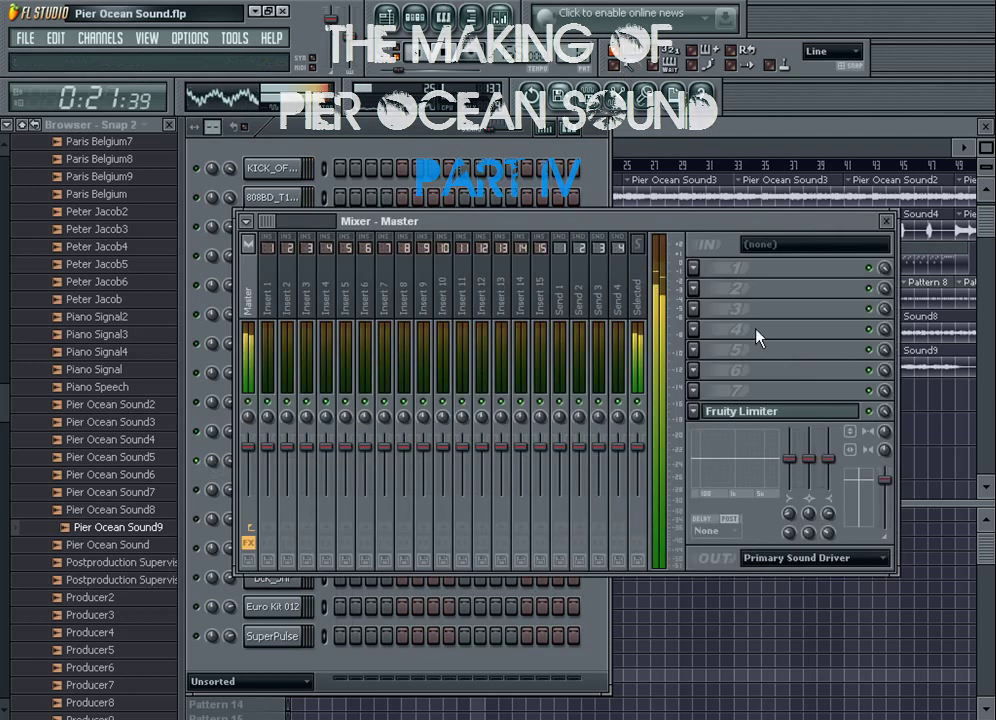
Move all notes of the lower StepGate 2 channel to the start of the pattern and stop playback
click(340, 190)
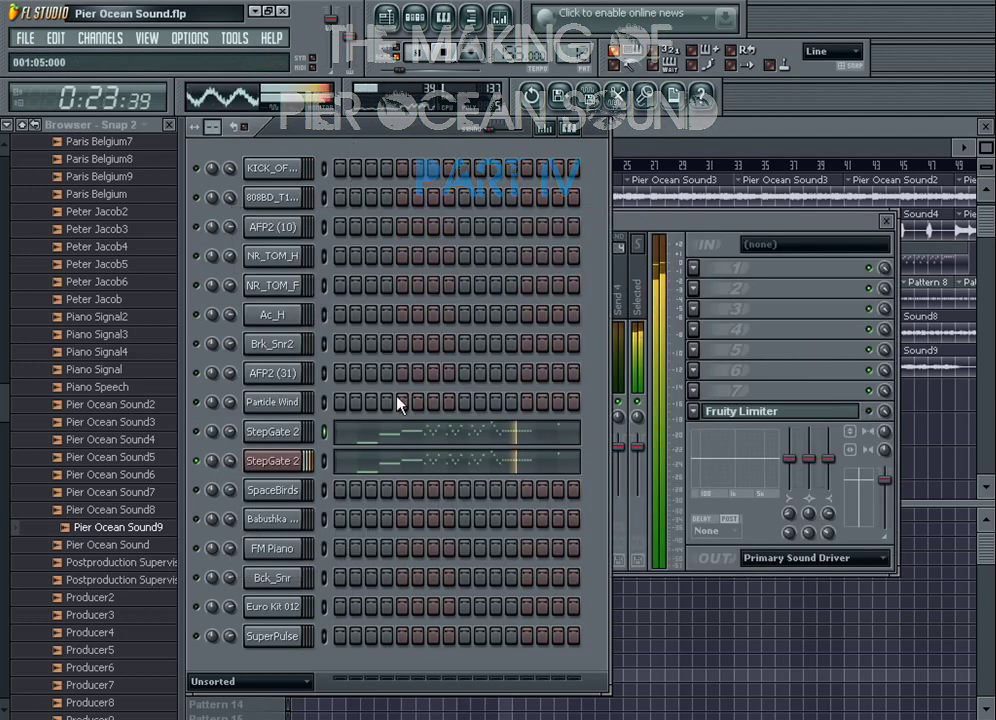
click(397, 460)
key(ctrl+a)
drag(388, 421, 270, 417)
key(Escape)
key(space)
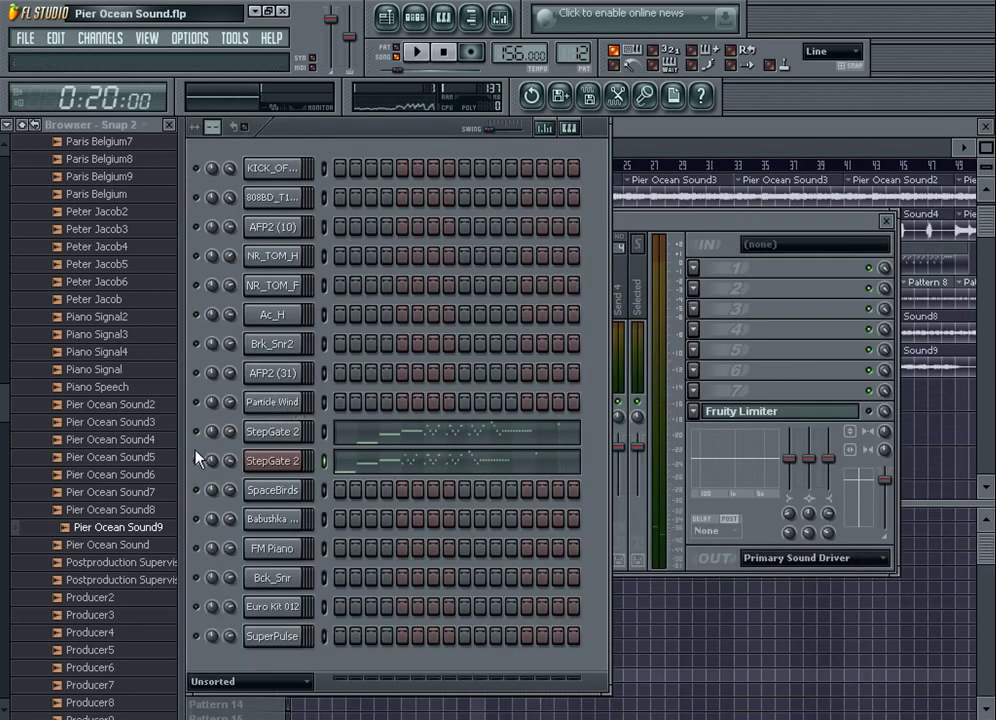
Solo the lower StepGate 2 channel and show the mixer
right_click(197, 459)
click(215, 467)
key(F9)
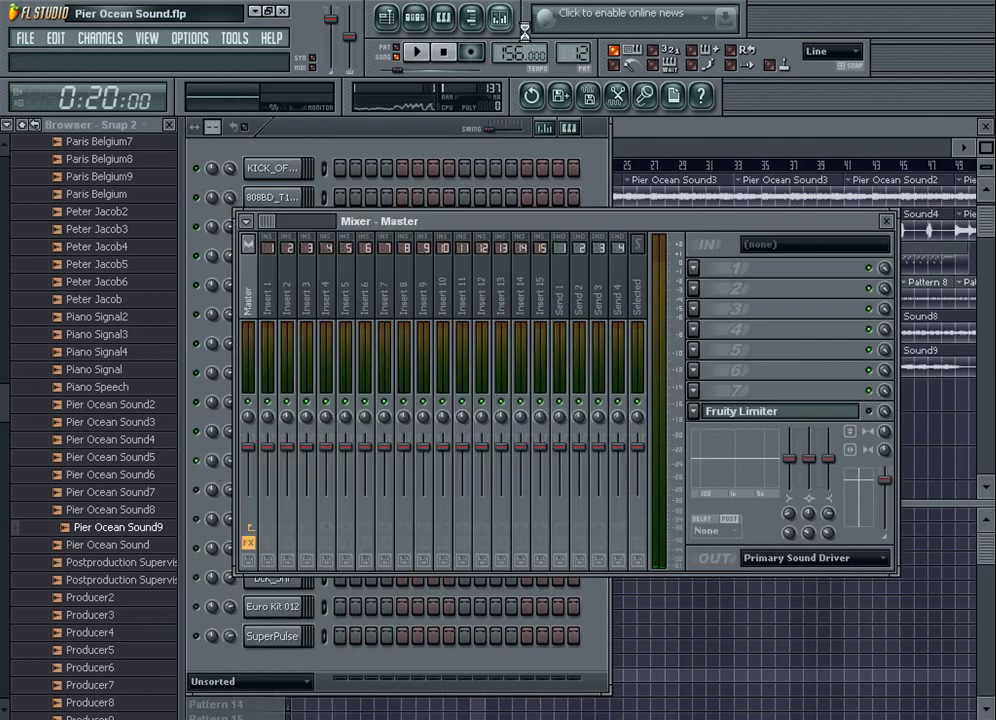
Export the soloed channel as a WAV file named Pier Ocean Sound10 in the Film Making folder
key(ctrl+r)
text(10)
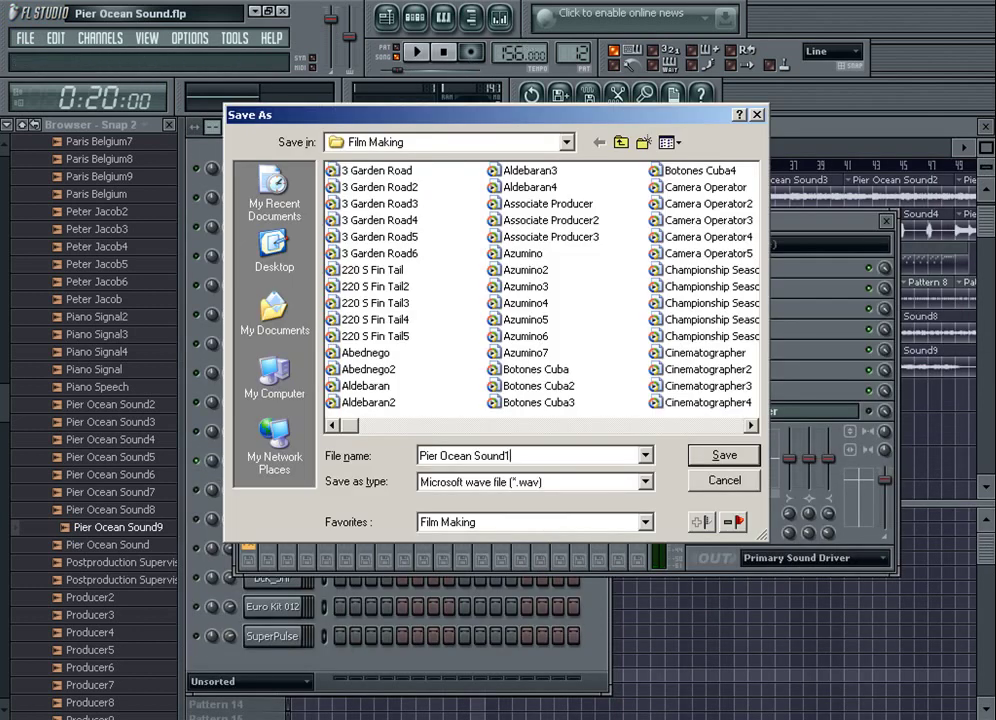
key(Return)
click(451, 545)
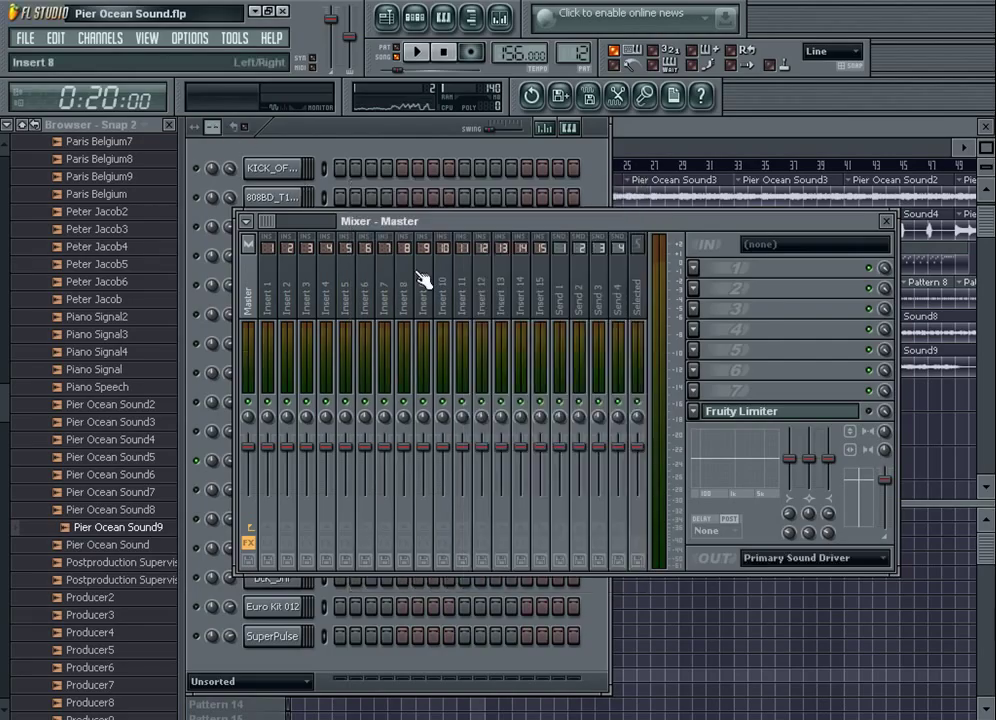
Export the soloed StepGate 2 part to WAV again, overwriting Pier Ocean Sound10 in the Film Making folder
click(363, 147)
key(ctrl+r)
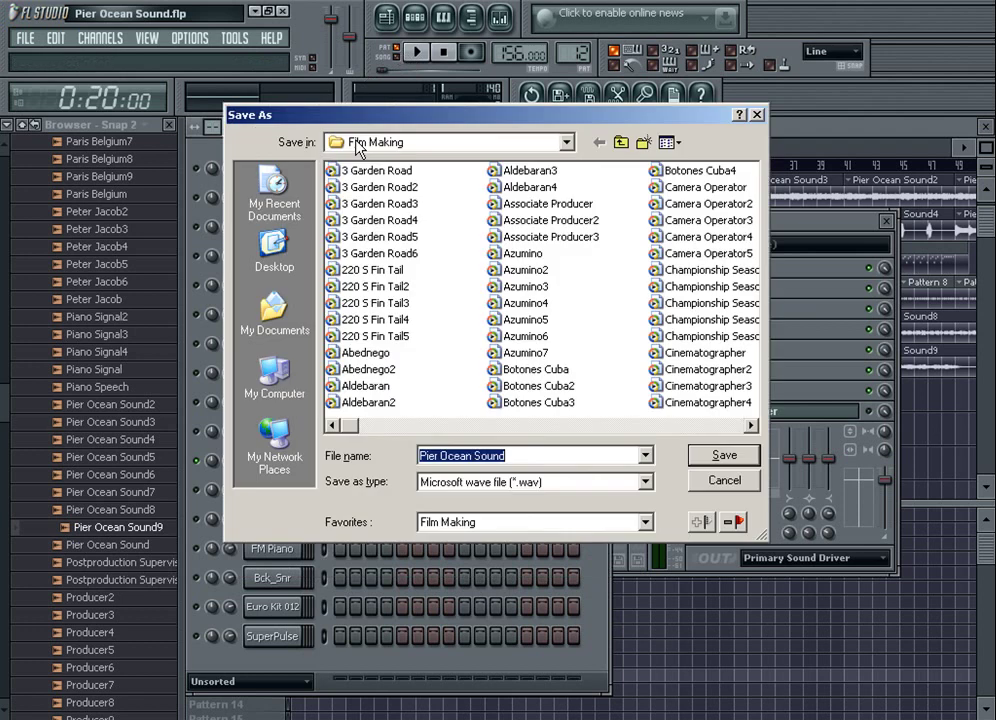
key(BackSpace)
key(BackSpace)
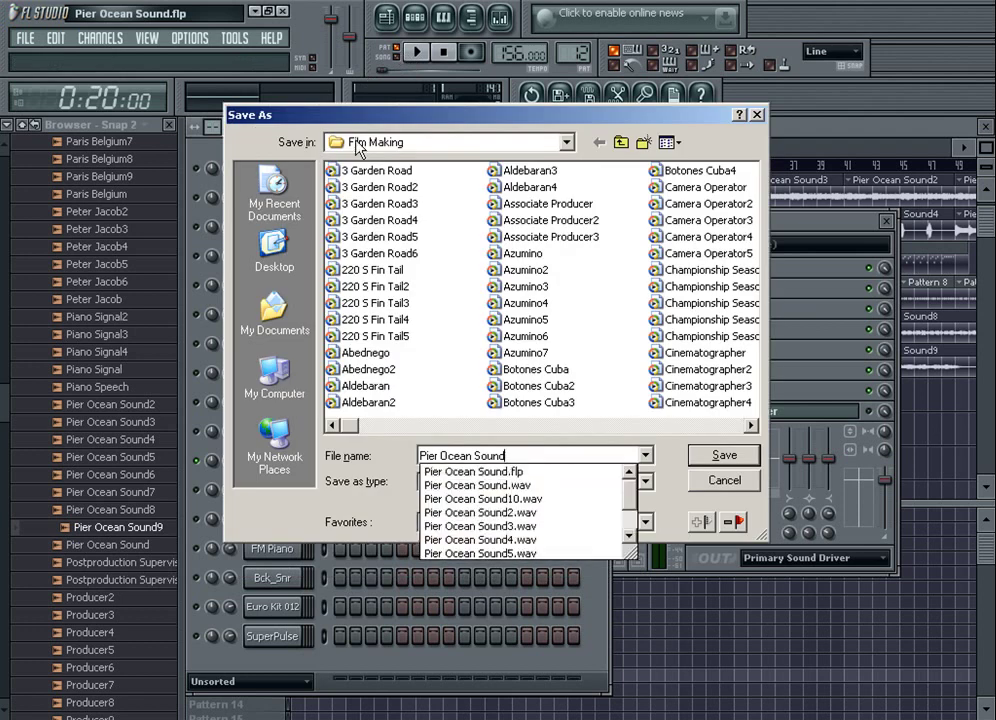
text(10)
key(Return)
click(450, 418)
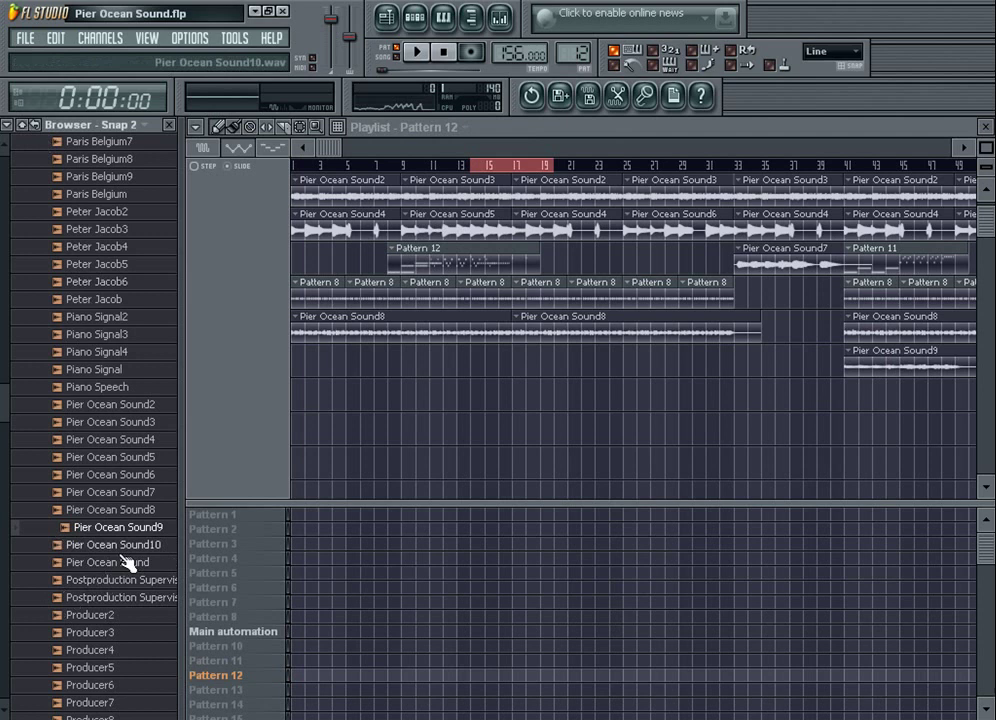
Load Pier Ocean Sound10 into the playlist and replace the Pattern 12 clip with it at bar 9
drag(120, 546, 477, 405)
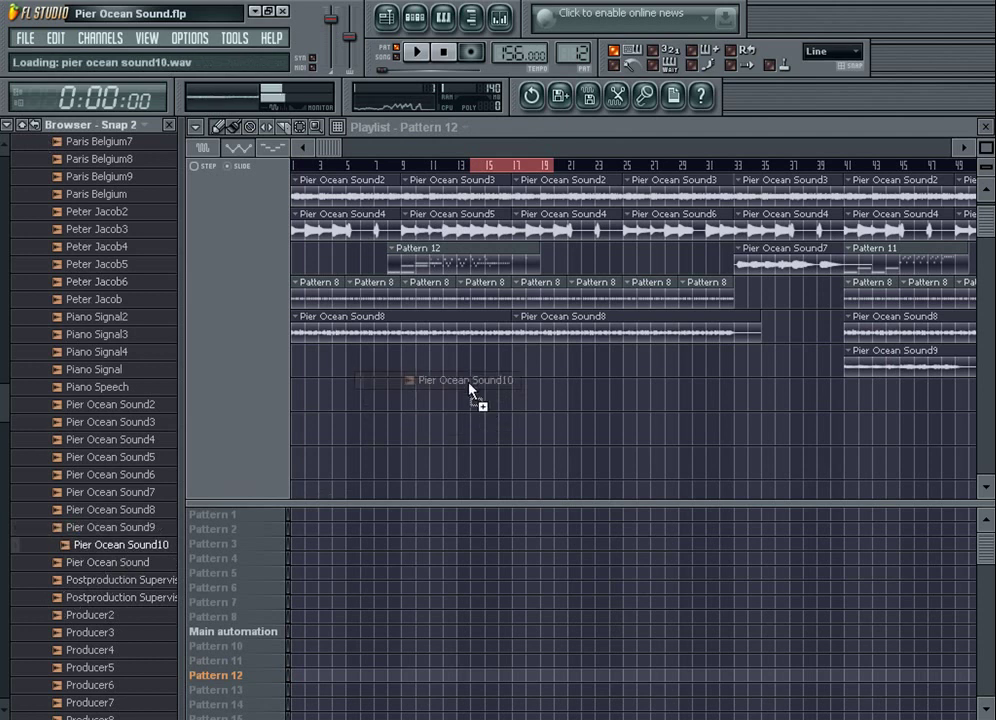
click(409, 369)
right_click(464, 371)
right_click(411, 267)
click(410, 267)
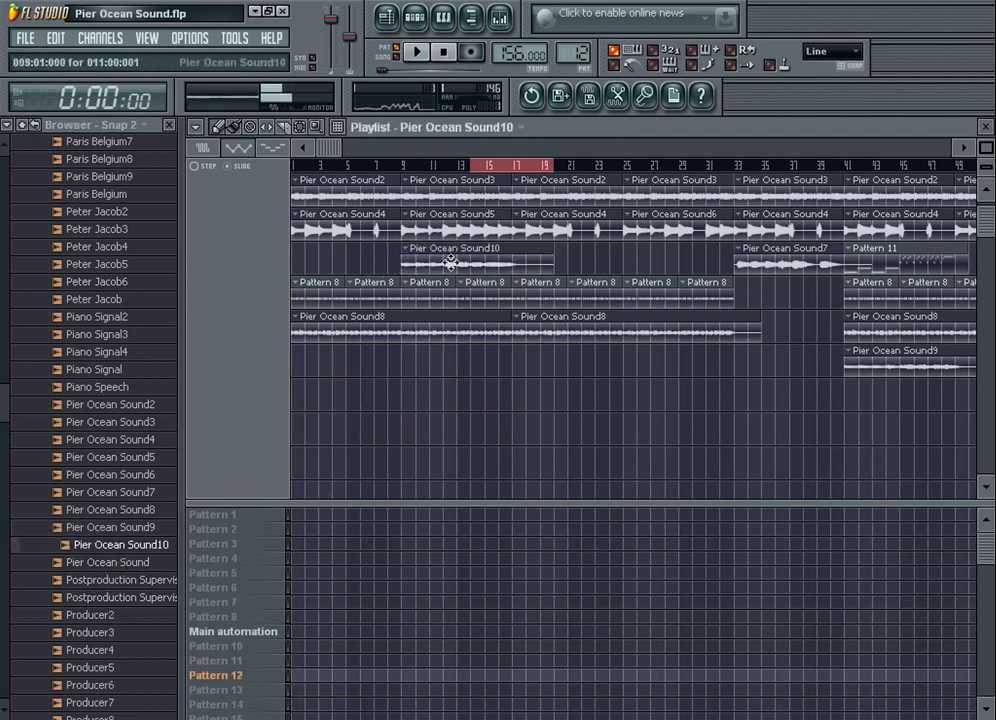
double_click(450, 263)
Copy the lower StepGate 2 channel's notes into the upper StepGate 2 channel and cut them from the lower one
key(F12)
click(262, 478)
click(253, 508)
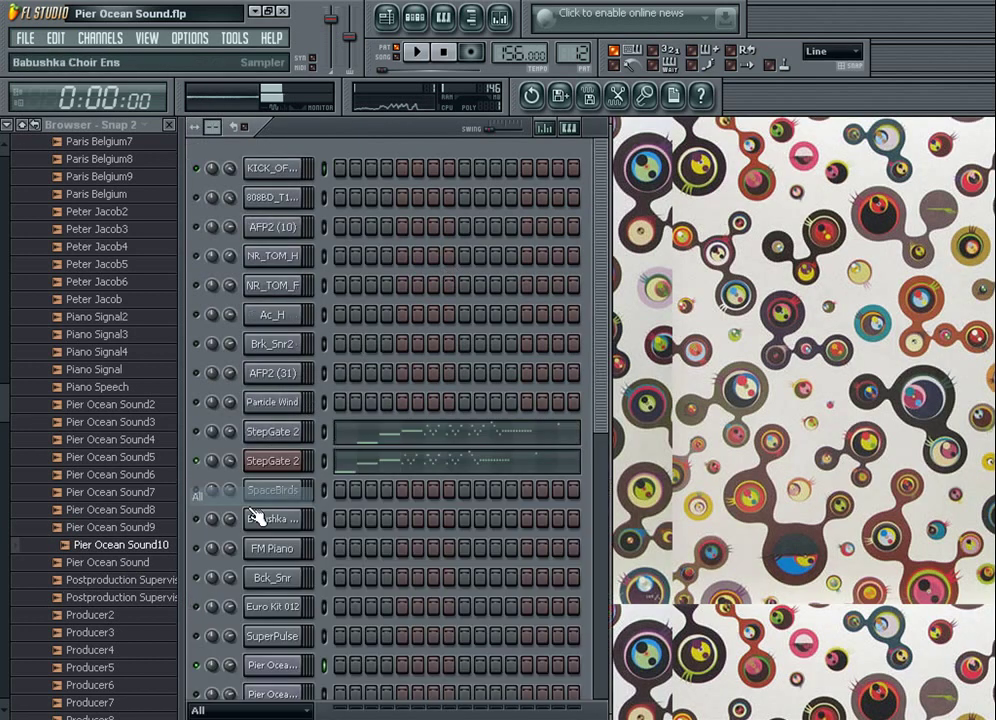
click(378, 463)
key(Escape)
click(274, 455)
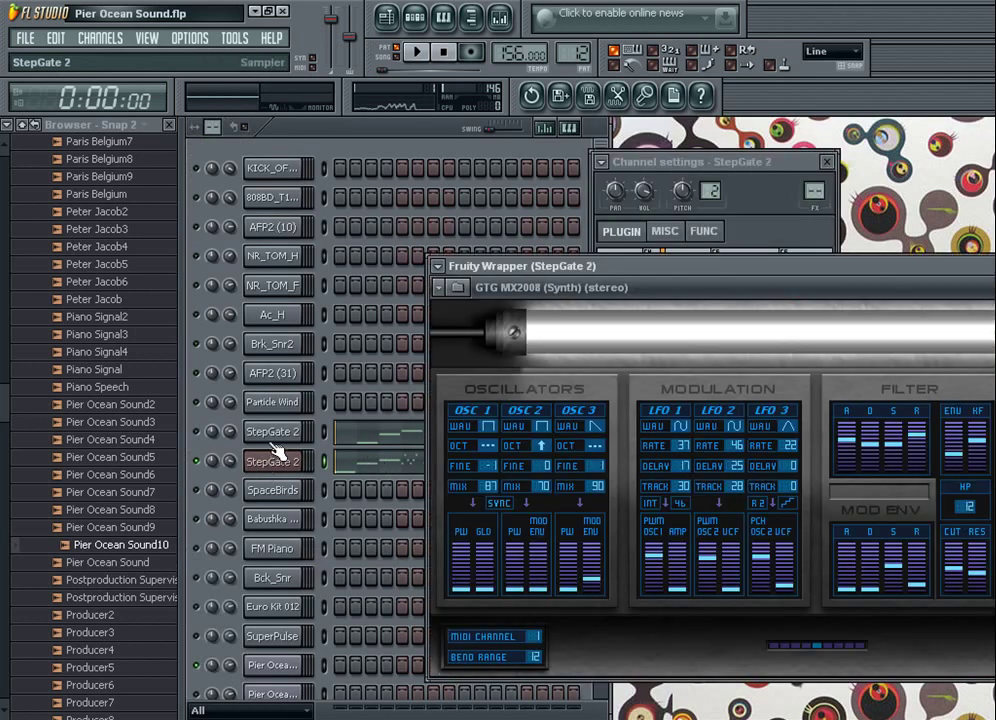
key(Escape)
double_click(257, 463)
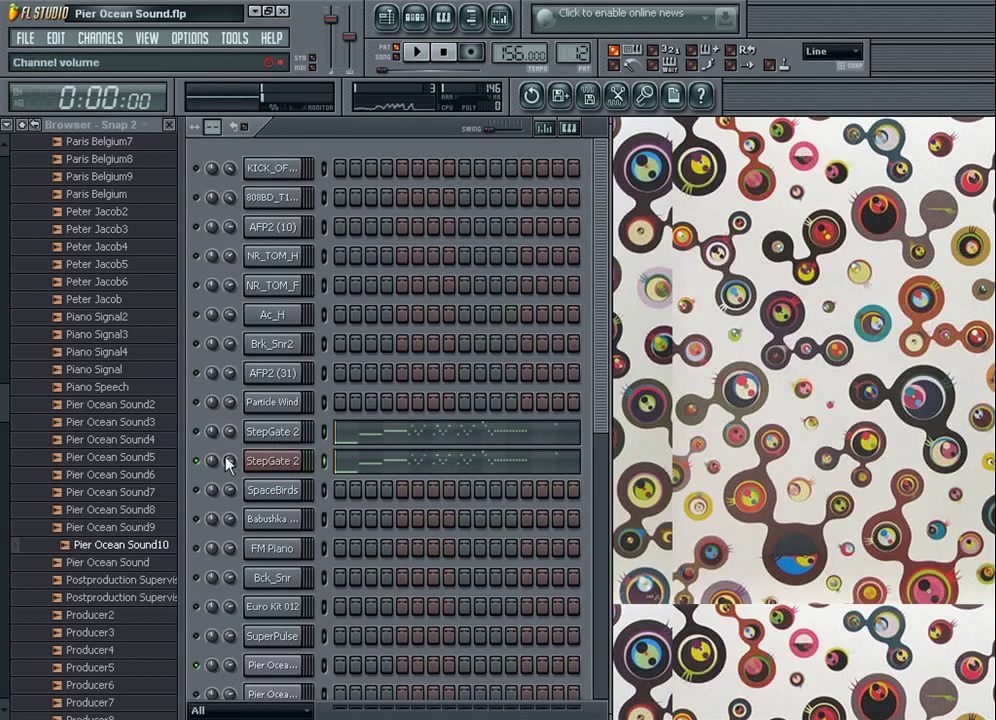
key(ctrl+x)
Turn off the StepGate 2 solo and clear the playlist's time selection in song mode
right_click(203, 465)
click(206, 471)
key(F5)
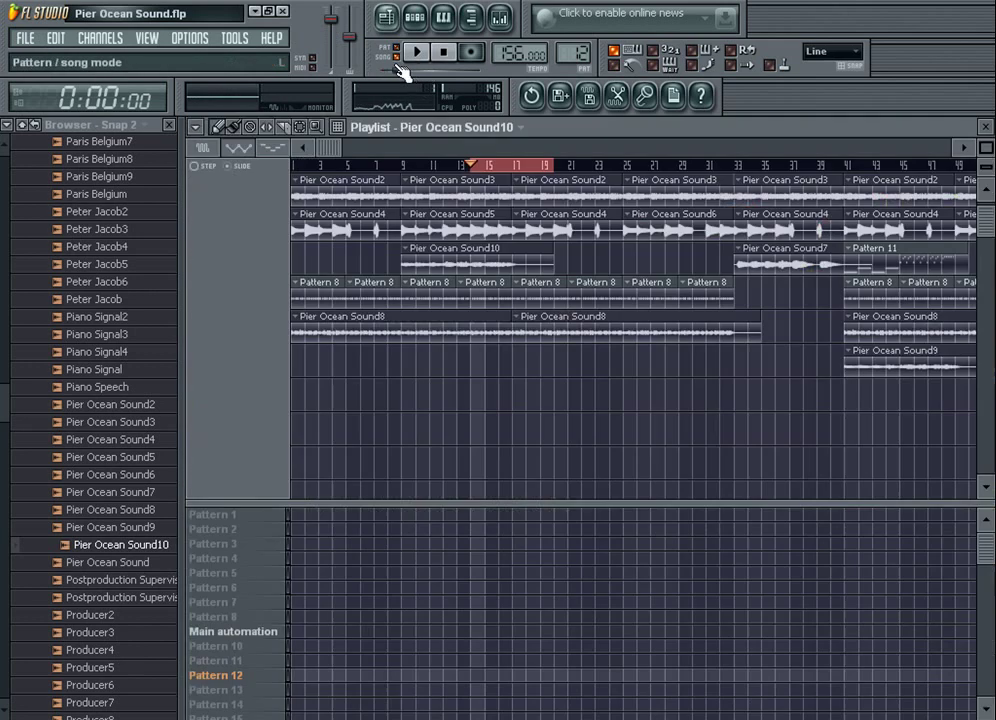
click(493, 167)
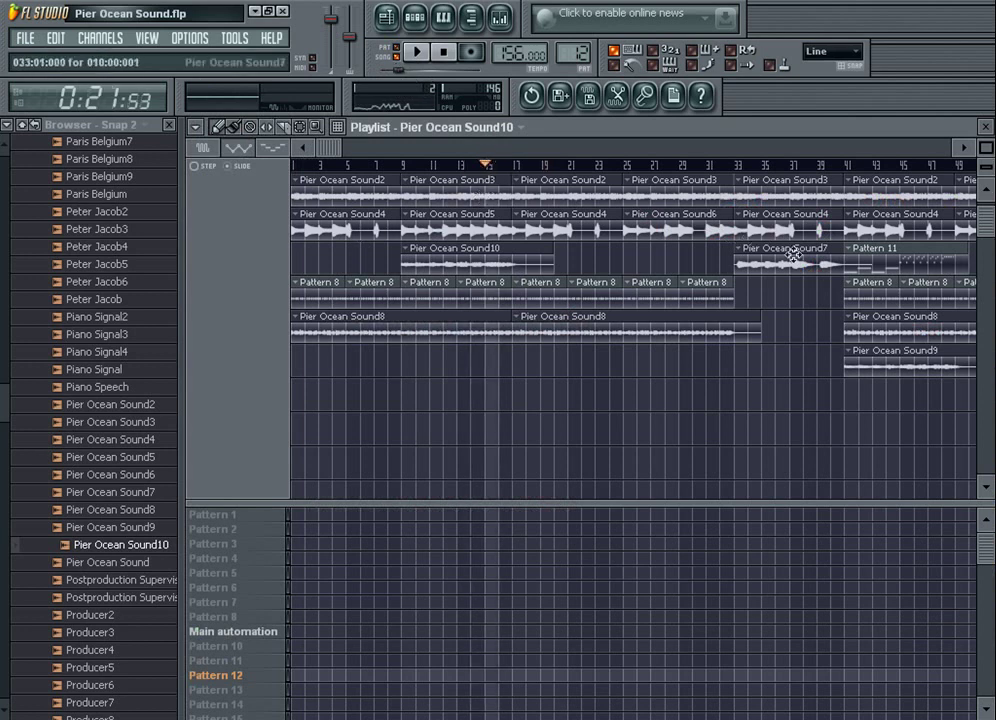
Try deleting the Pier Ocean Sound10 clip at bar 9 during playback, and undo the deletion
right_click(427, 261)
key(space)
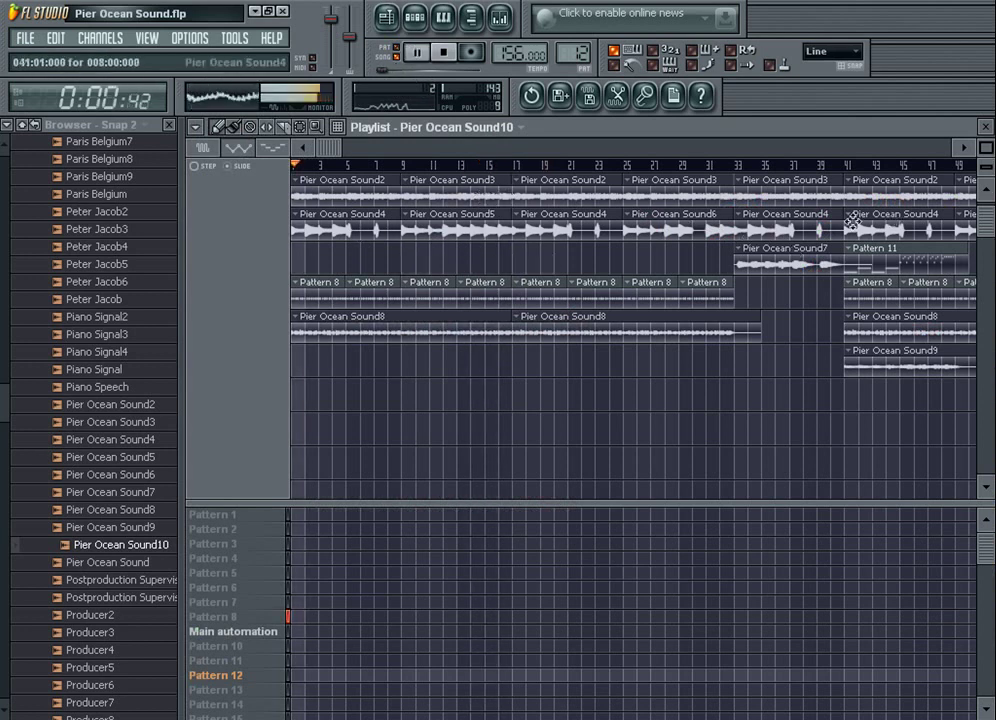
key(ctrl+z)
Slice the Pier Ocean Sound10 clip on the third track at bar 15
click(490, 167)
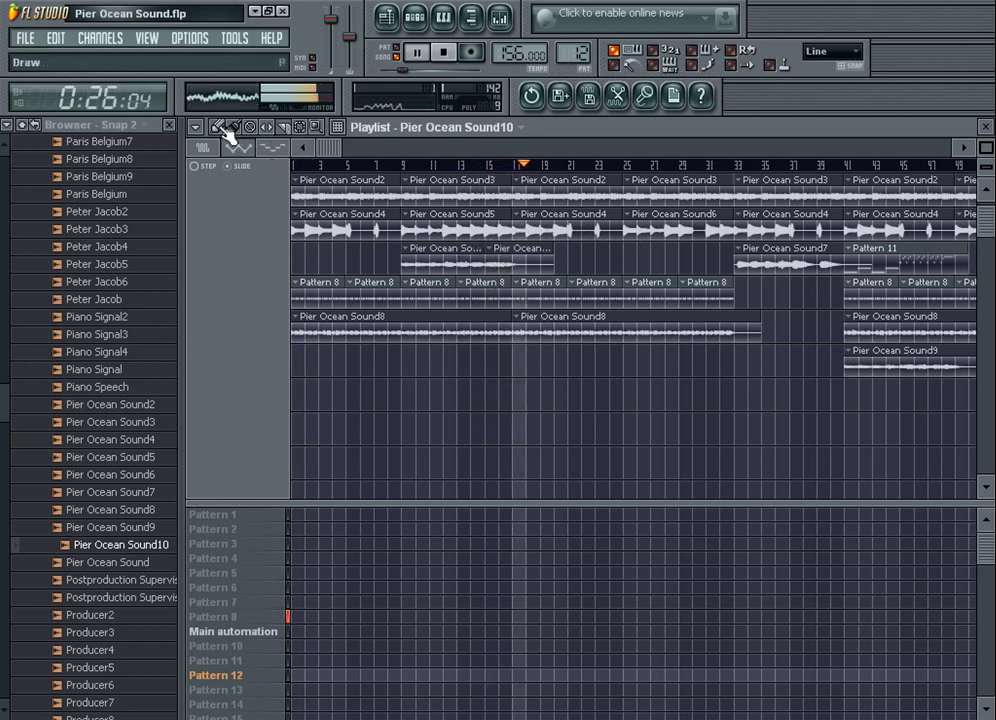
drag(196, 547, 918, 436)
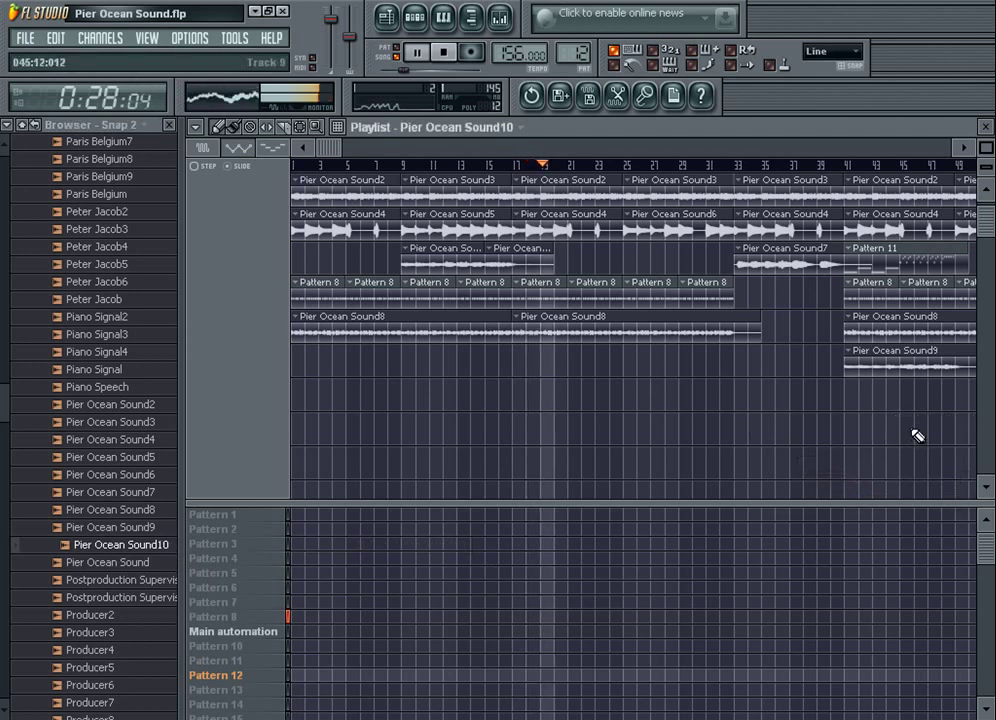
Try replacing the Pattern 11 clip at bar 41 with a Pier Ocean Sound10 clip
drag(930, 271, 858, 280)
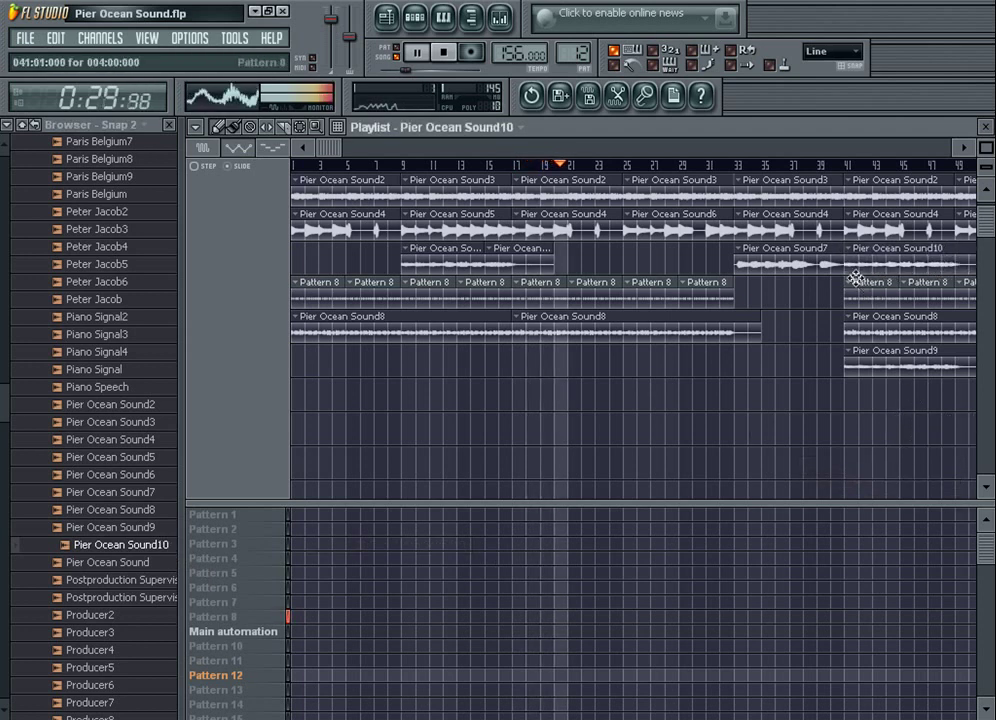
drag(330, 147, 442, 187)
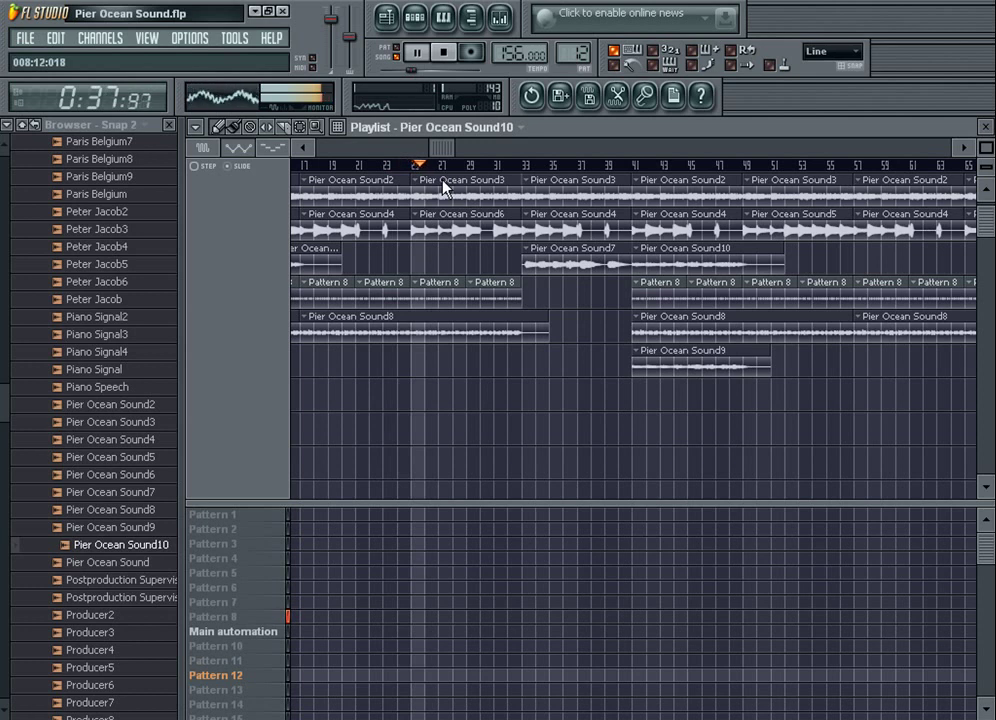
drag(443, 187, 553, 200)
Undo the last two playlist edits to restore the Pattern 11 clip at bar 41
click(55, 38)
click(79, 63)
click(62, 43)
click(72, 58)
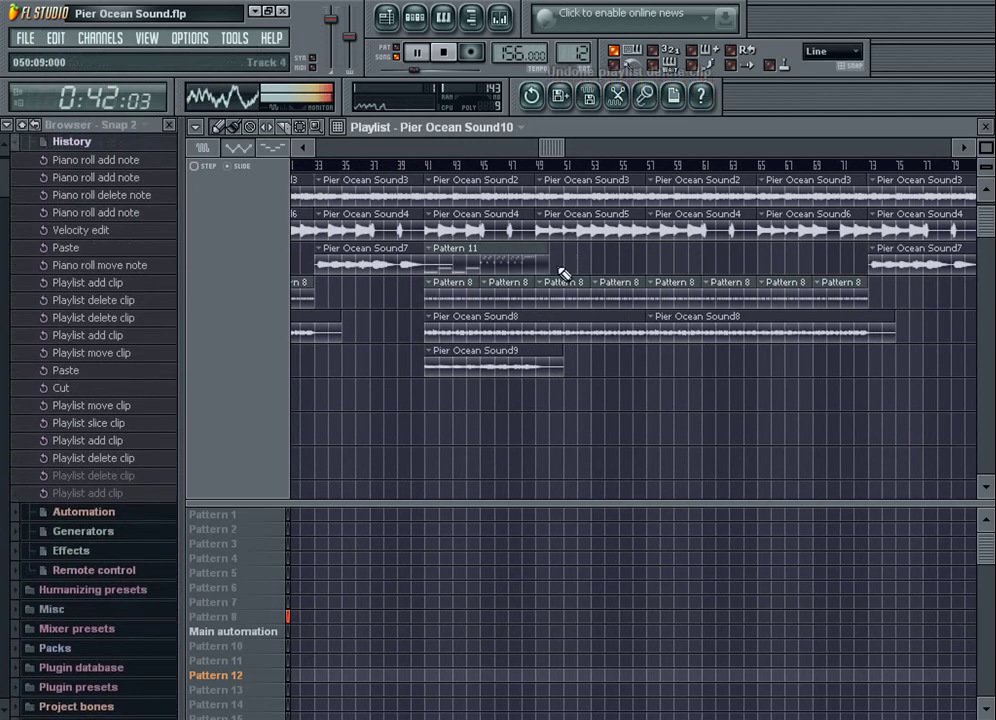
Place a Pier Ocean Sound10 clip at bar 49 on the Pier Ocean Sound9 track and delete the Pattern 11 clip
drag(563, 264, 572, 266)
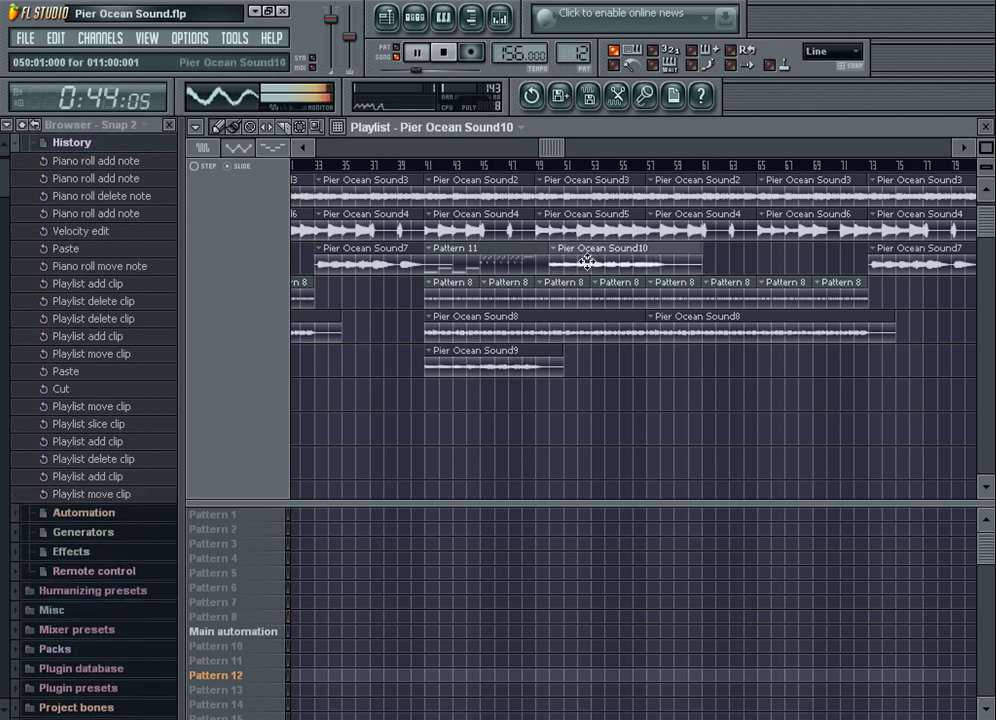
right_click(515, 264)
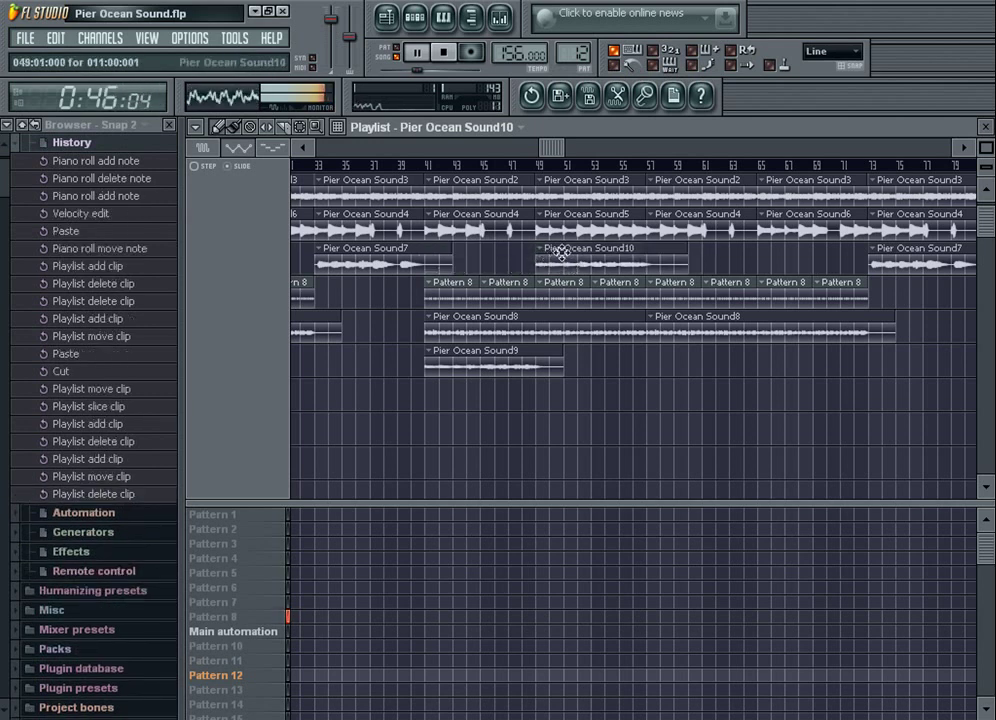
drag(556, 251, 560, 353)
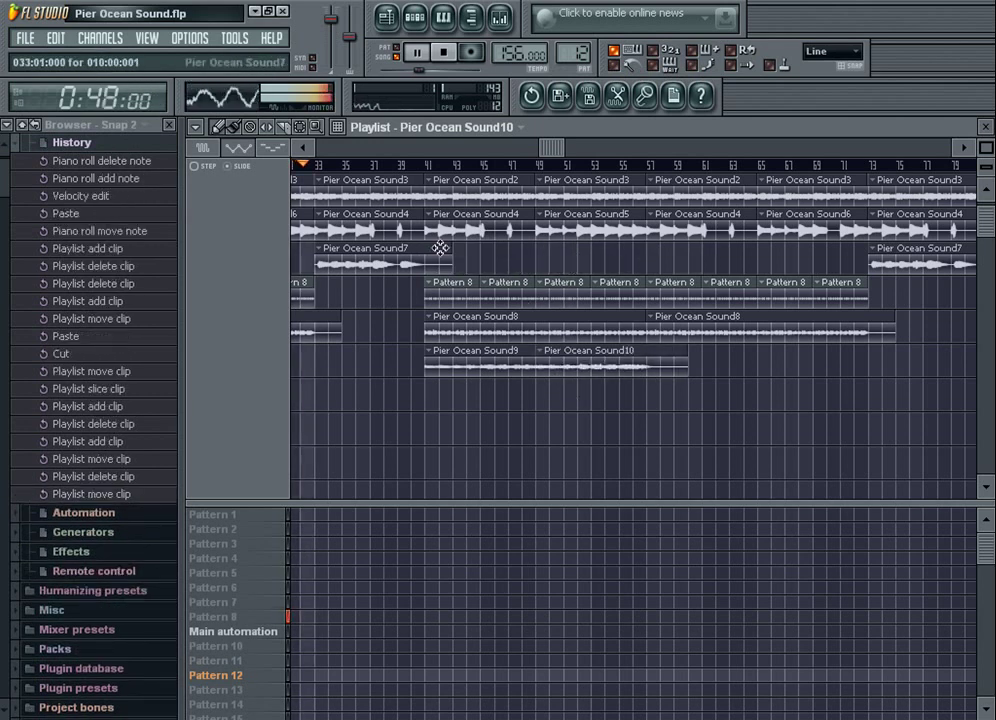
Slice the last Pattern 8 clip before bar 33 at steps 1, 2 and 9 of bar 32
scroll(545, 176, up, 5)
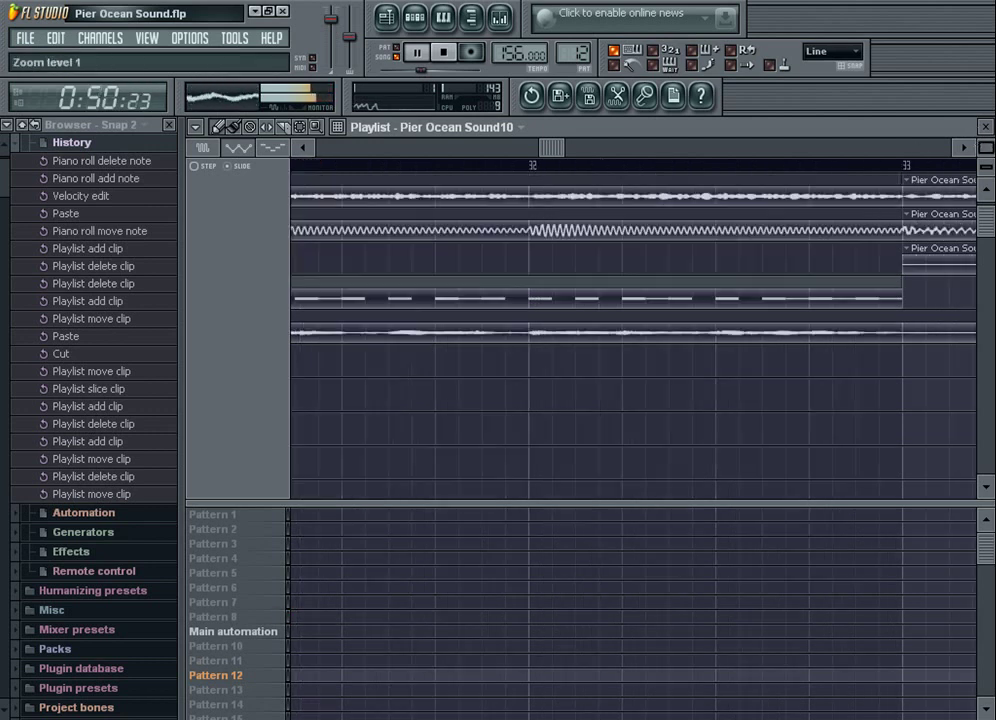
key(shift+2)
drag(306, 165, 236, 157)
click(286, 128)
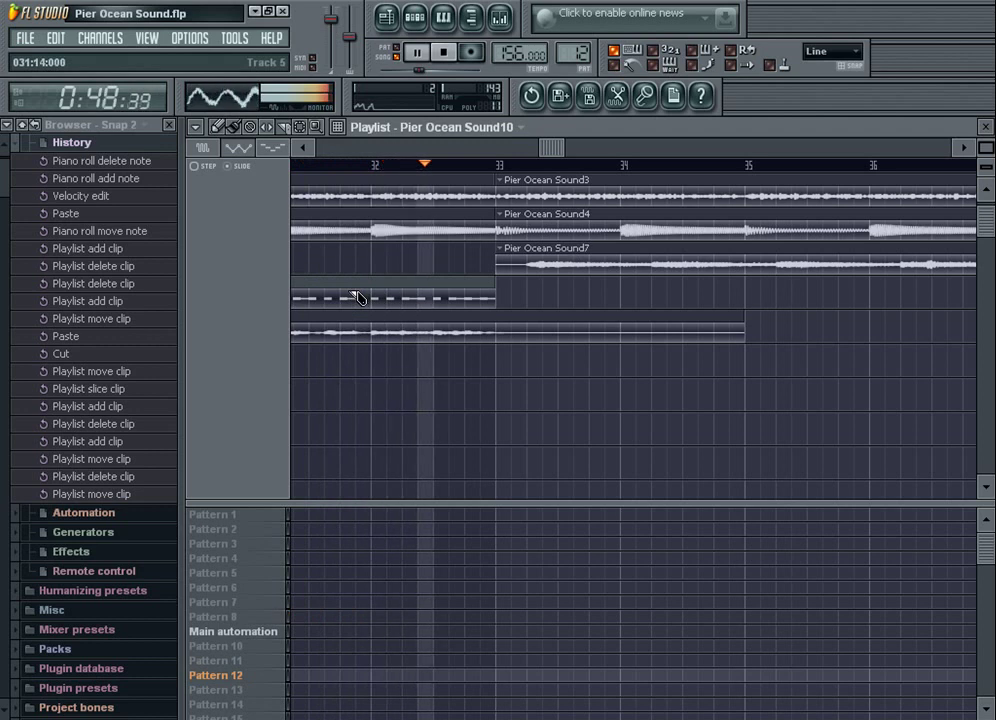
drag(986, 148, 986, 142)
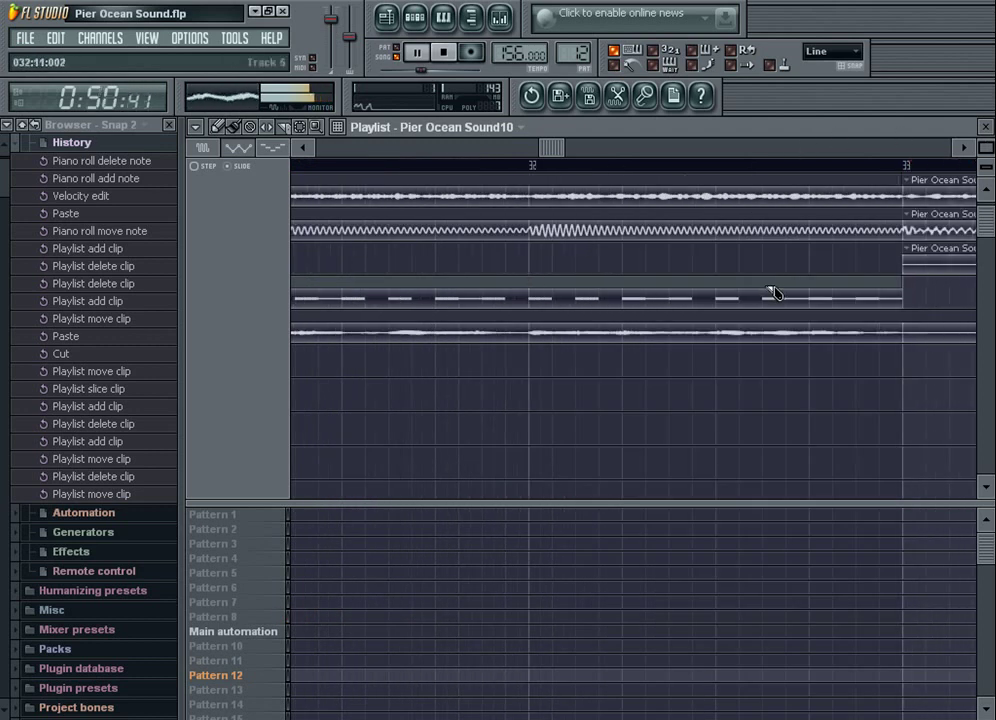
drag(560, 285, 556, 300)
drag(553, 276, 555, 310)
drag(531, 272, 531, 307)
click(230, 127)
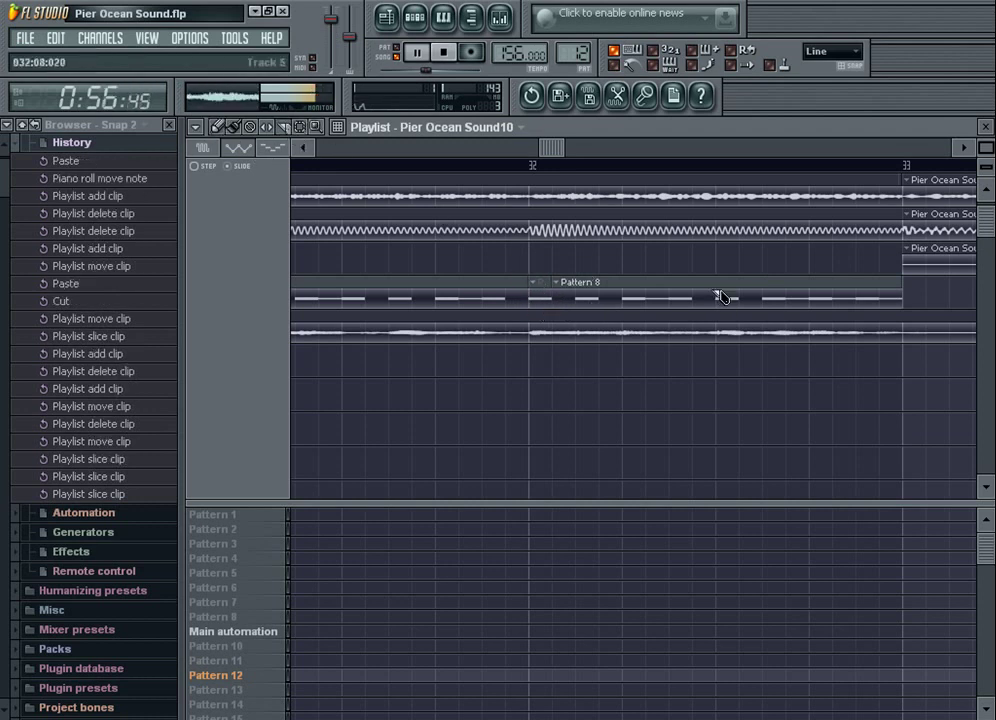
drag(724, 305, 718, 297)
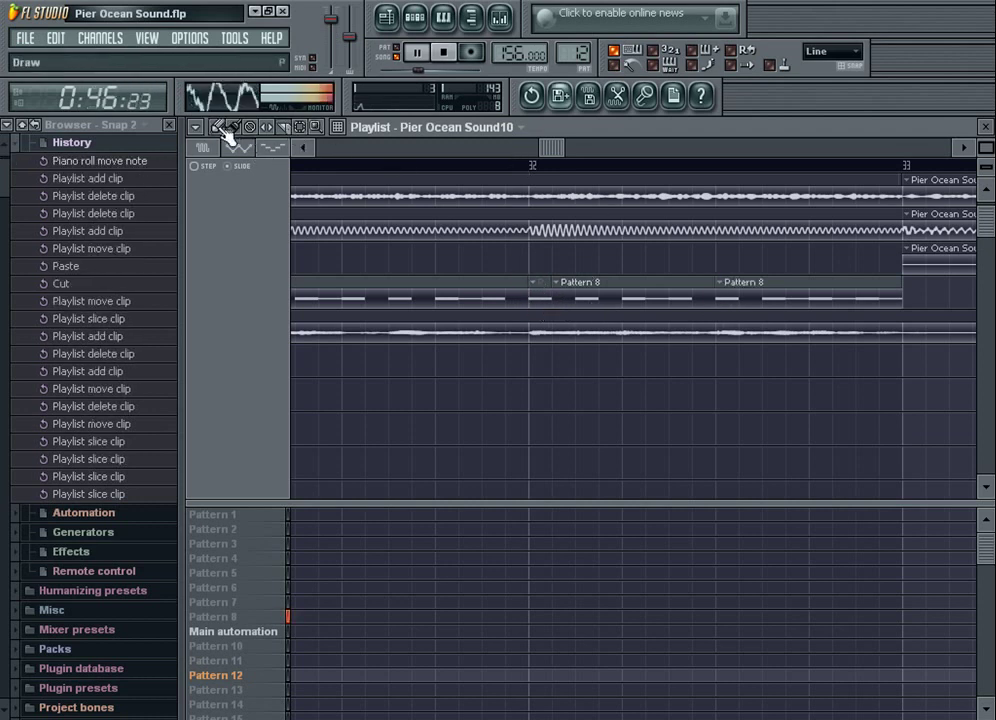
Pick the one-step Pattern 8 slice at the start of bar 32 and delete the slice from step 9 onward
click(538, 292)
right_click(756, 296)
Try filling bar 32 from step 9 onward with consecutive one-step Pattern 8 clips, and remove them
click(722, 302)
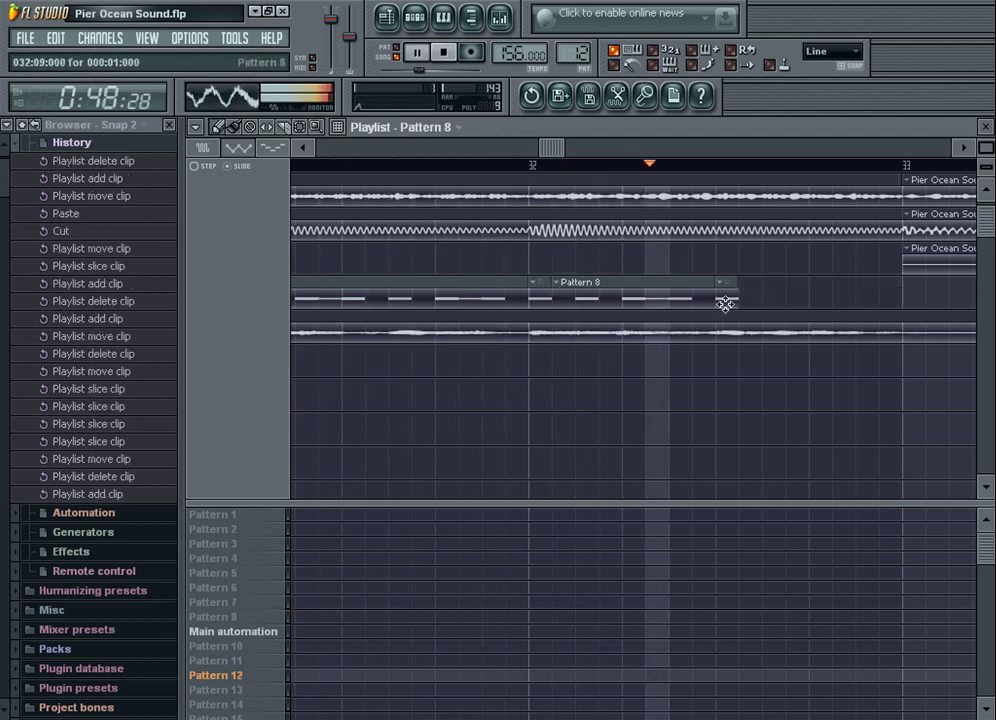
click(748, 303)
drag(545, 166, 20, 235)
click(768, 305)
click(794, 306)
click(820, 307)
click(844, 301)
click(850, 291)
right_click(848, 290)
drag(791, 299, 720, 299)
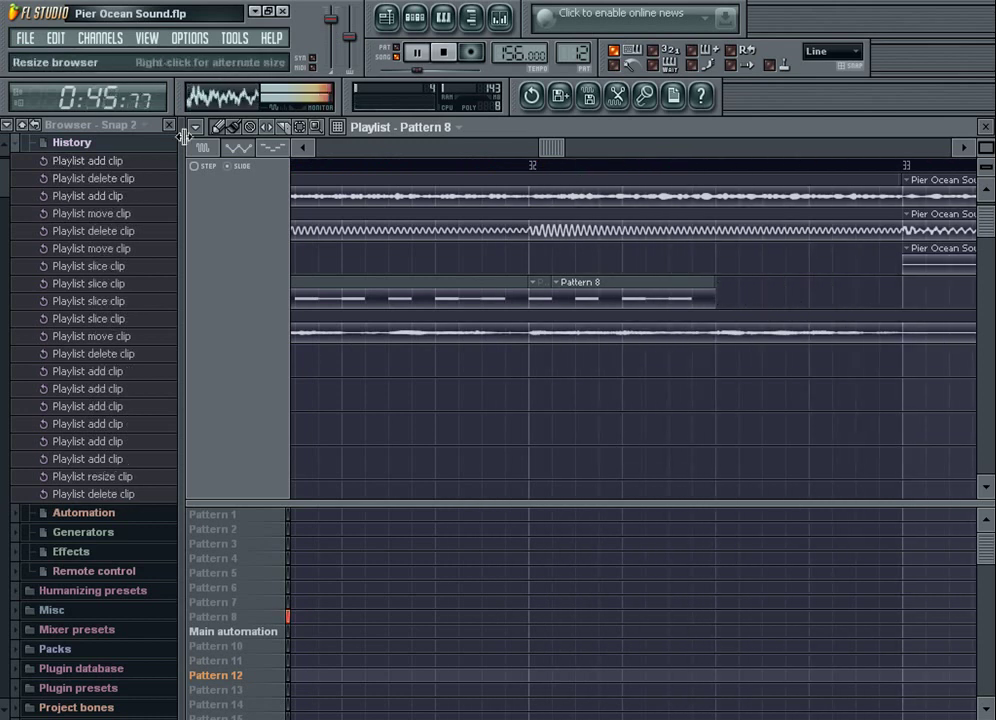
Slice the Pattern 8 clip at steps 3 and 4 of bar 32 and pick the resulting one-step slice
drag(579, 273, 604, 313)
click(220, 127)
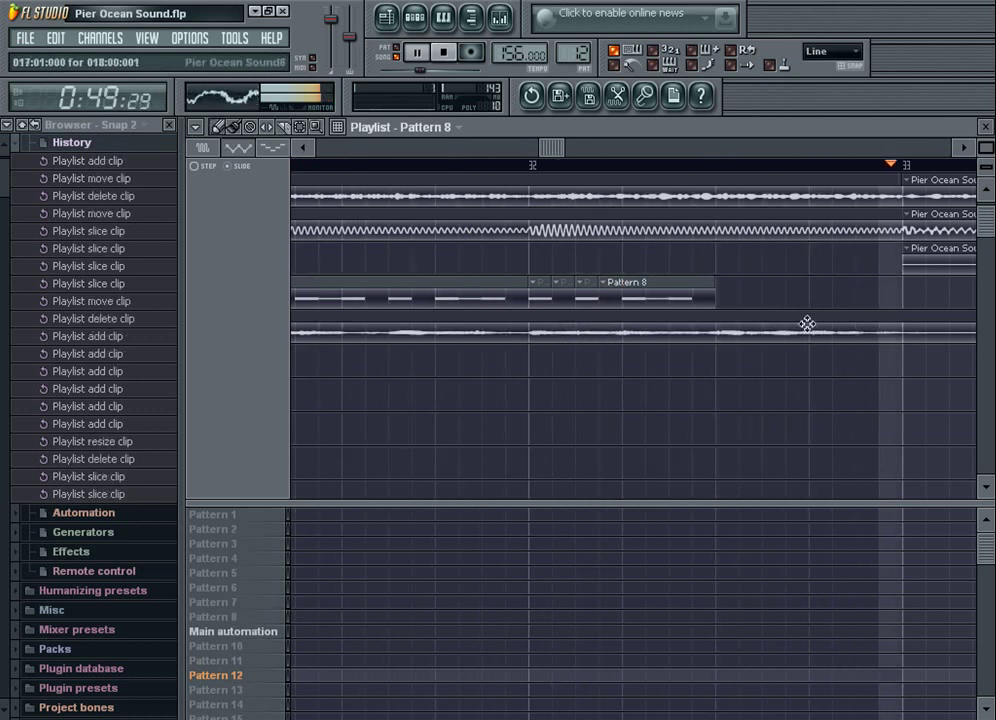
click(594, 298)
Place one-step Pattern 8 clips at steps 9, 11, 13 and 15 of bar 32, leaving the steps between them empty
click(731, 303)
click(752, 303)
click(771, 302)
click(819, 302)
drag(797, 306, 795, 304)
drag(843, 302, 823, 297)
right_click(824, 296)
click(771, 295)
click(820, 300)
click(866, 302)
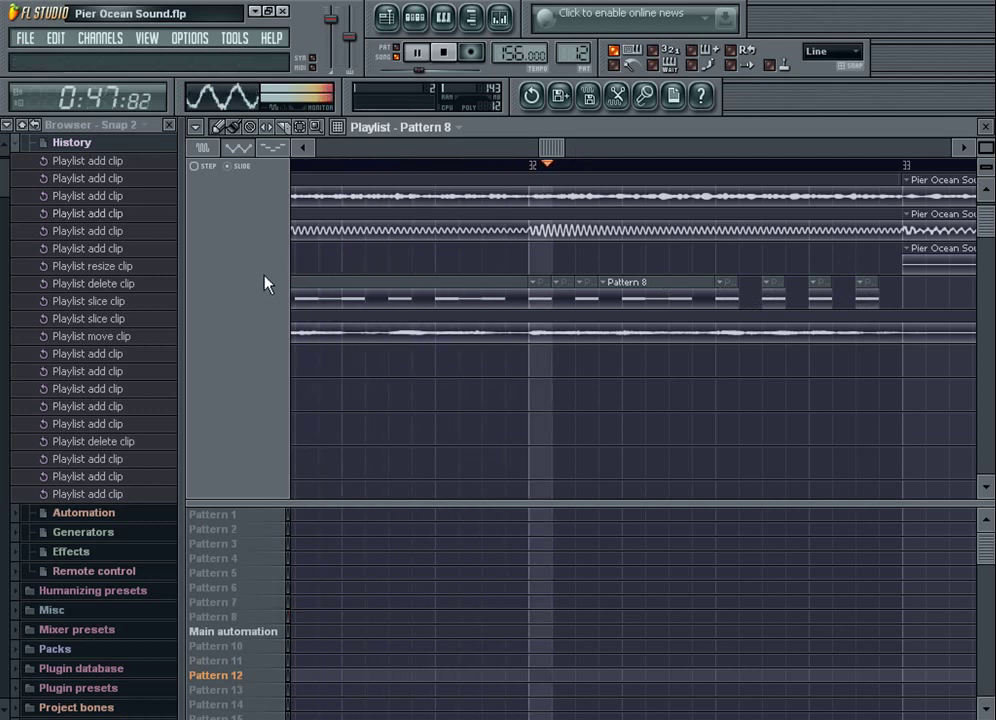
Replace the long Pattern 8 slice from step 4 of bar 32 with one-step clips at steps 5 and 7
right_click(636, 285)
click(632, 298)
click(680, 297)
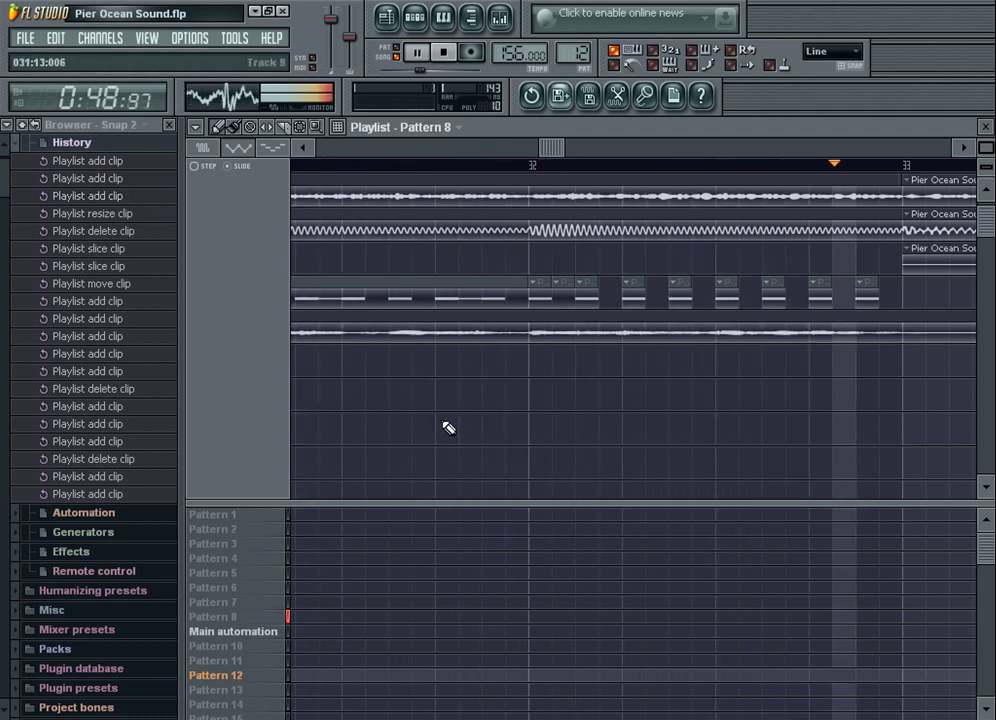
drag(986, 148, 986, 184)
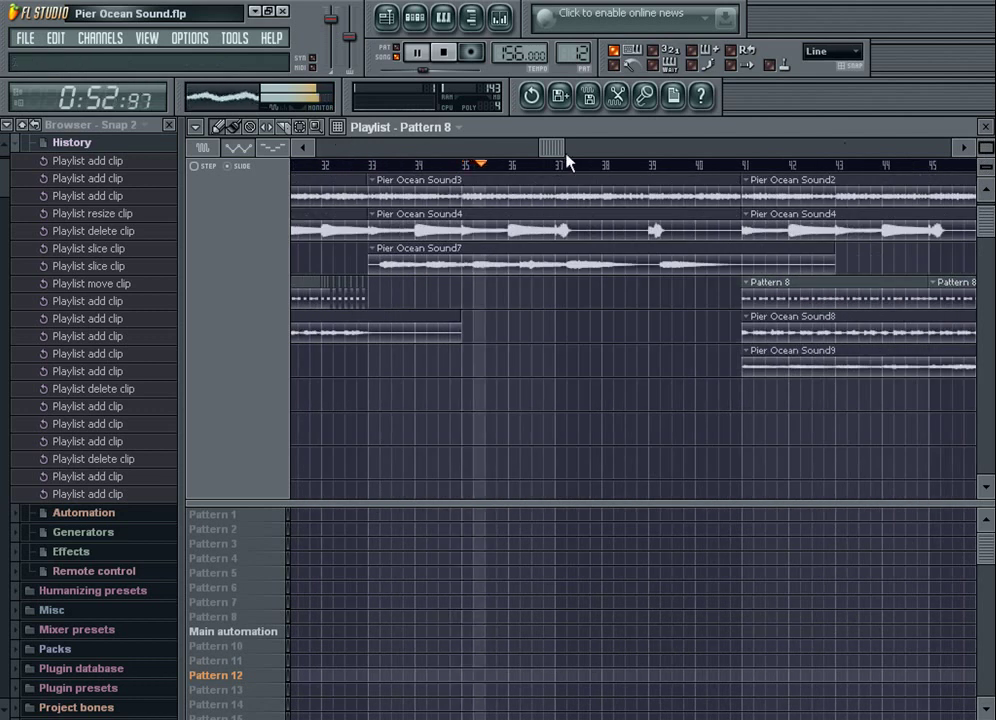
Copy the chopped Pattern 8 fill of bars 29 to 32 and use it to replace the Pattern 8 clip at bar 69
drag(565, 156, 534, 160)
drag(570, 296, 420, 290)
drag(668, 149, 827, 160)
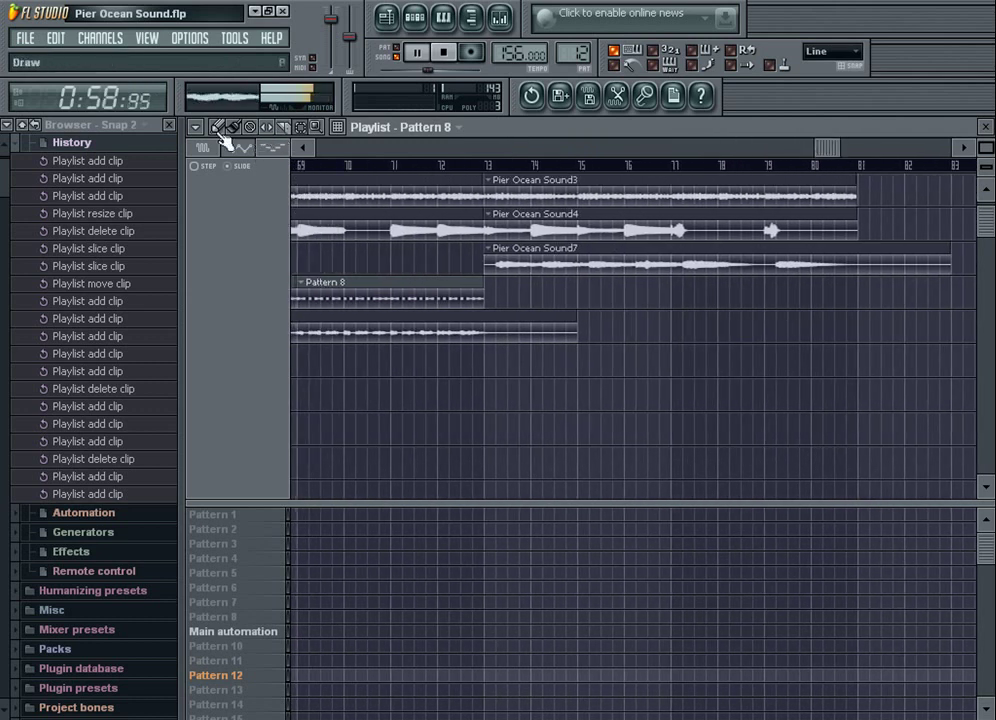
right_click(416, 299)
key(ctrl+v)
right_click(560, 305)
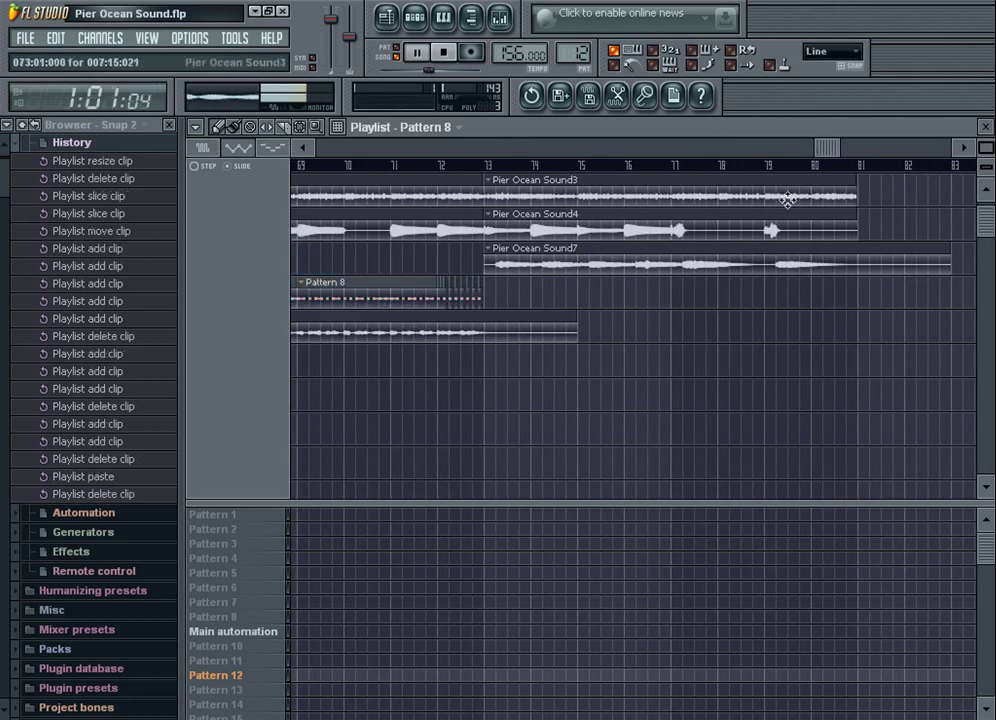
Show all channels instead of only audio clips in the step sequencer, look through them, and return to the playlist
drag(827, 150, 618, 229)
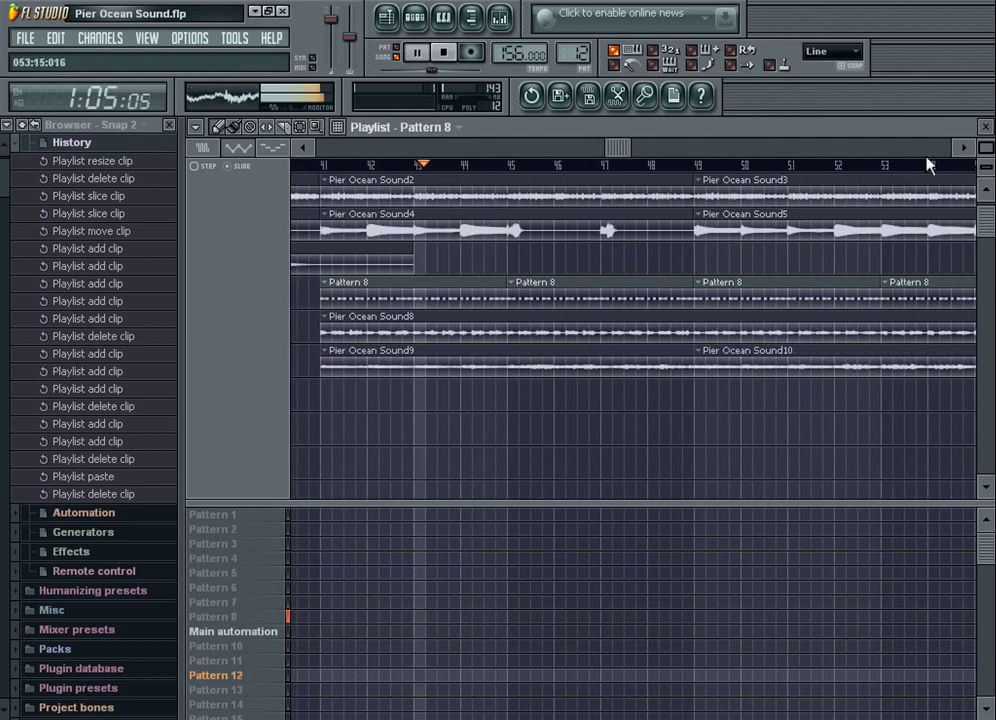
drag(989, 144, 987, 133)
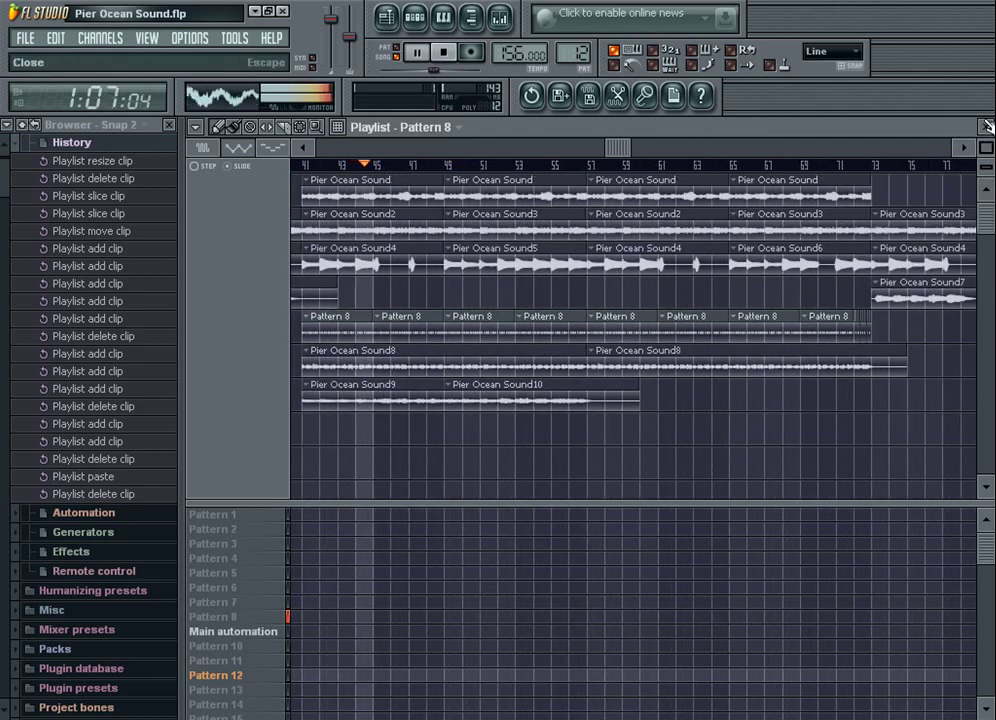
click(986, 127)
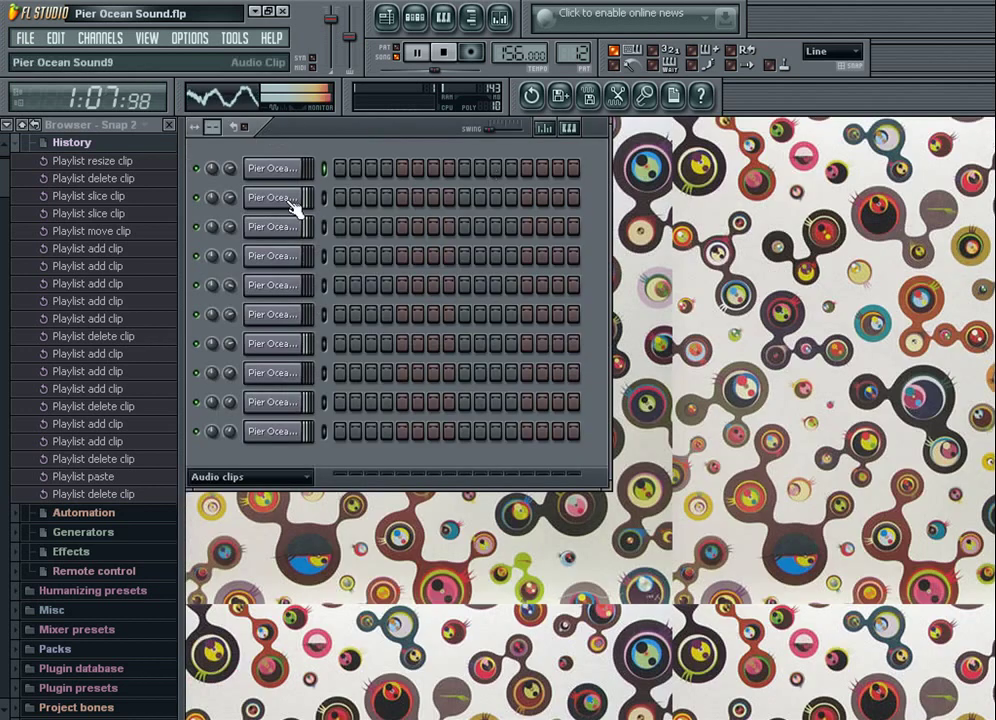
click(241, 479)
click(239, 498)
scroll(281, 521, down, 3)
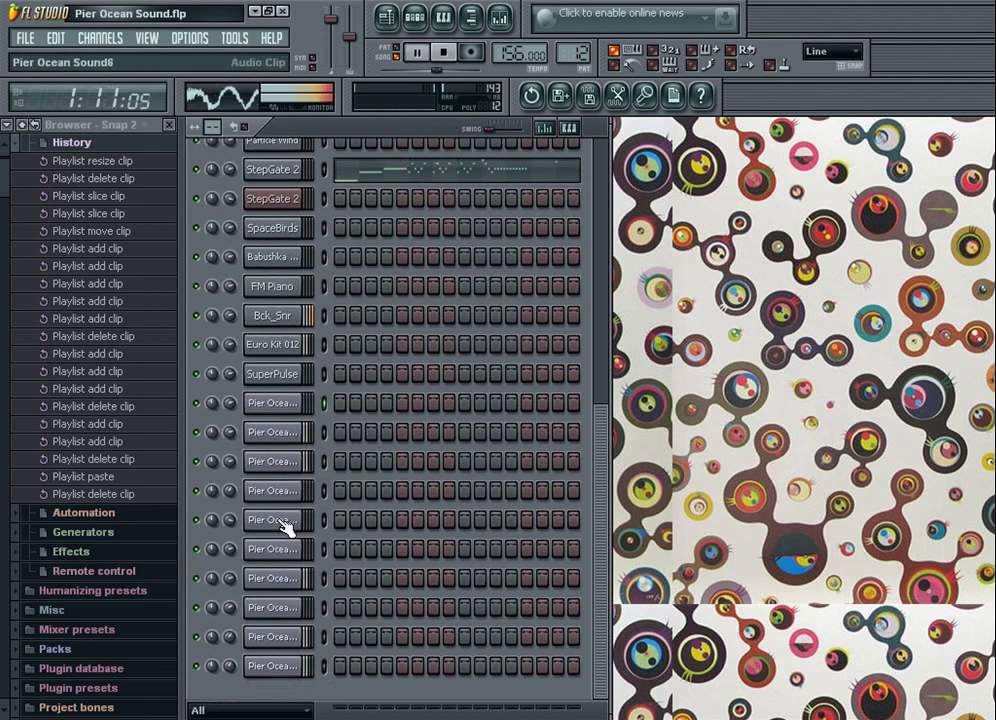
key(F5)
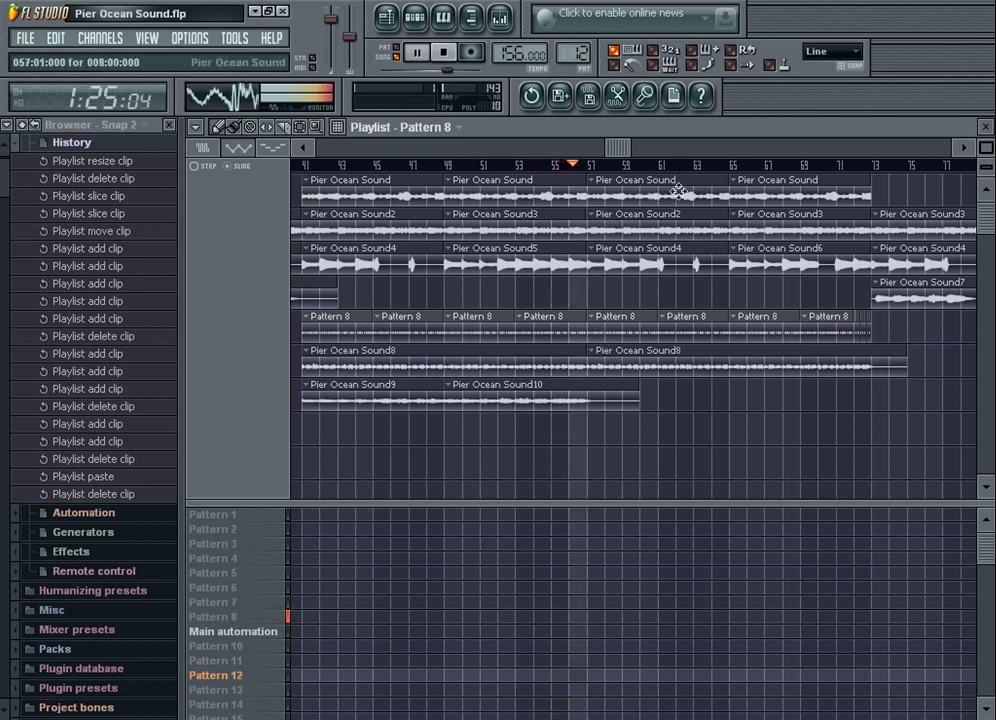
Try deleting the Pier Ocean Sound clips at bars 57 and 65, and restore both
right_click(847, 182)
right_click(697, 200)
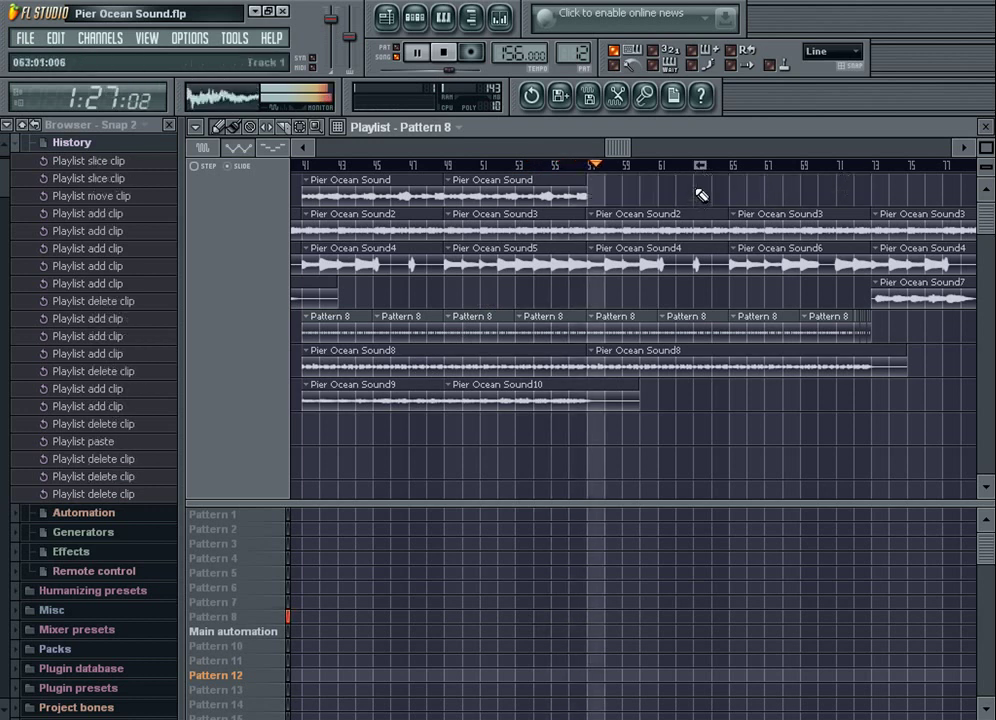
key(ctrl+alt+z)
click(55, 38)
click(80, 60)
Play from just before bar 57, try removing the Pier Ocean Sound8 clip and then the Pier Ocean Sound clip there, and restore each
drag(608, 148, 254, 156)
drag(326, 150, 692, 172)
click(399, 166)
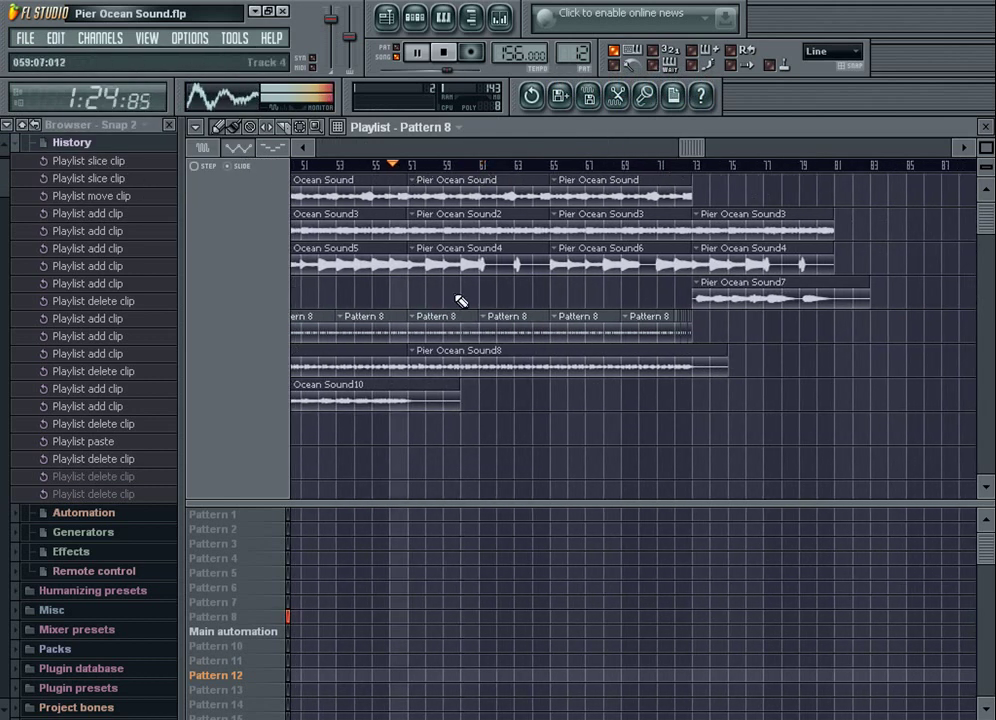
right_click(479, 360)
key(ctrl+z)
right_click(467, 198)
key(ctrl+z)
Delete the Pier Ocean Sound2 clip at bar 57 and the Pier Ocean Sound3 clip at bar 65
right_click(447, 233)
click(399, 166)
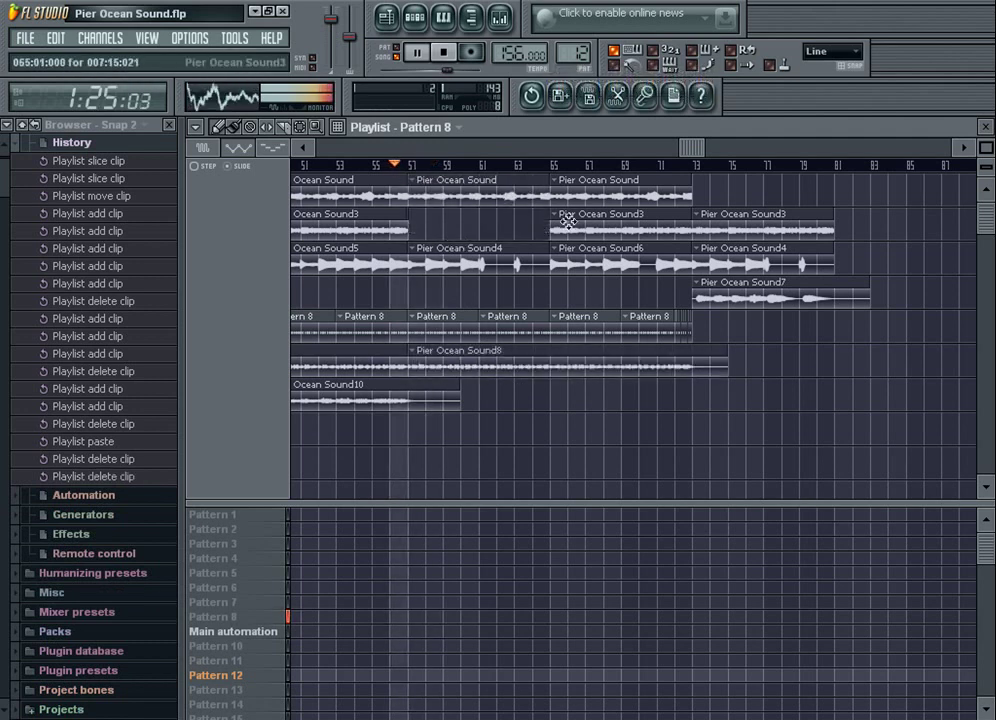
right_click(577, 230)
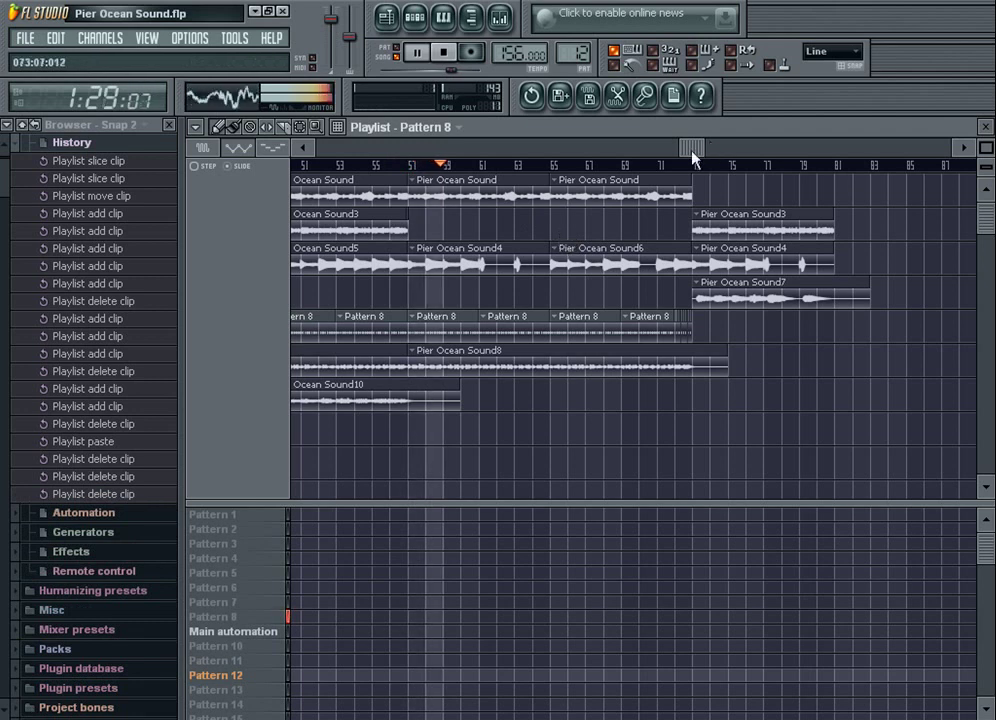
Copy all clips of bars 41 to 56 and paste them at bar 81
drag(693, 153, 610, 177)
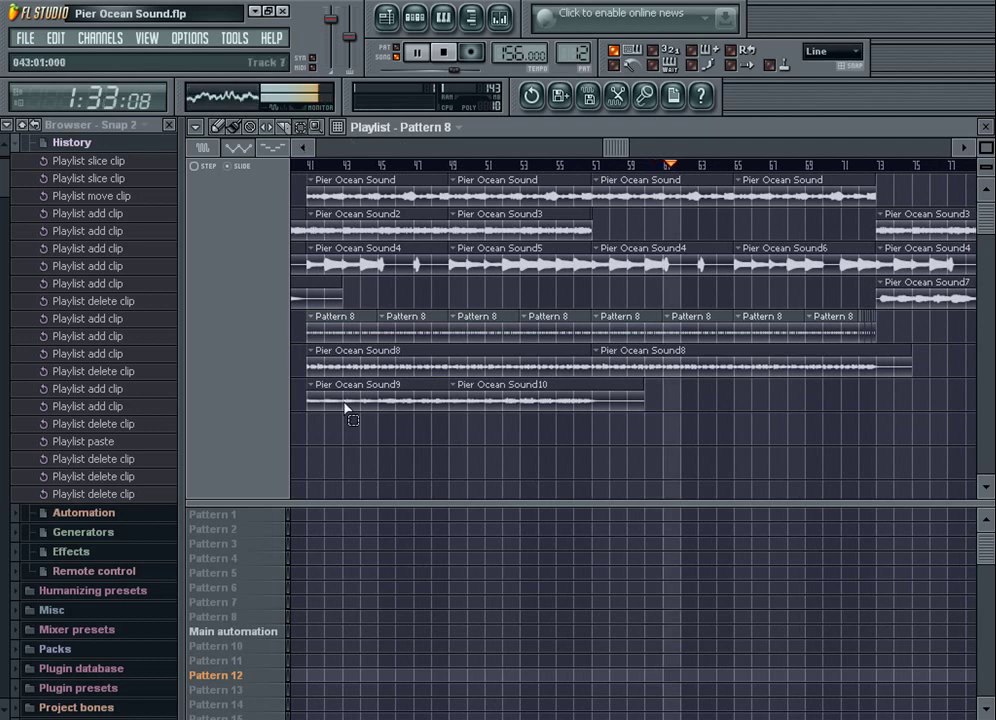
drag(355, 440, 843, 160)
click(842, 152)
key(ctrl+v)
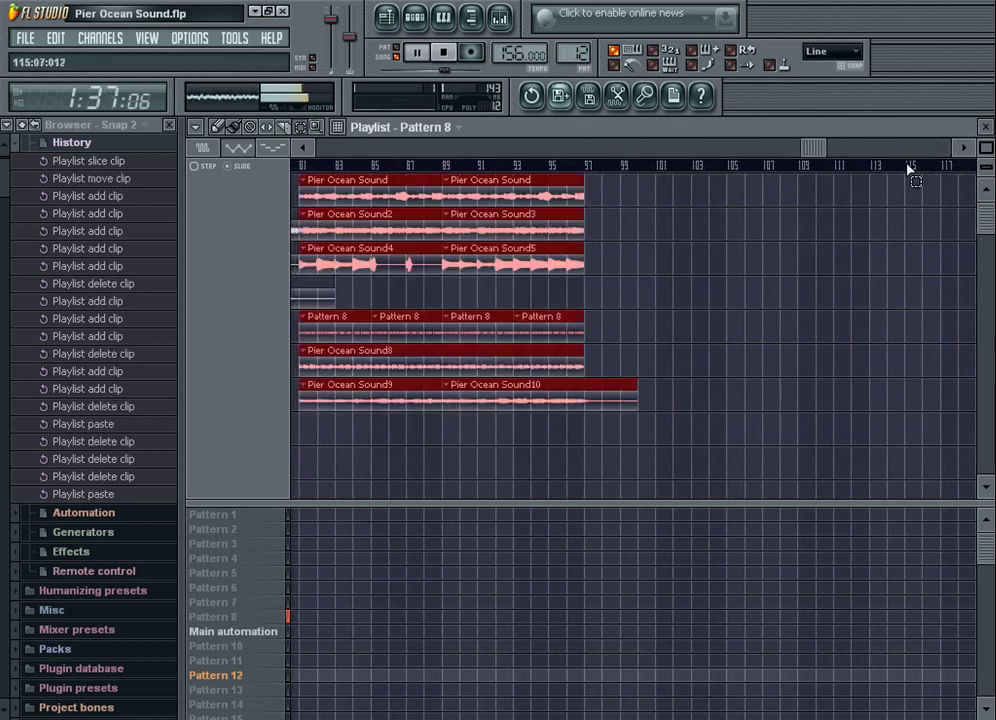
Replace the Pattern 8 clip at bar 61 with a copy of the chopped Pattern 8 fill from bars 69 to 72
drag(812, 150, 684, 158)
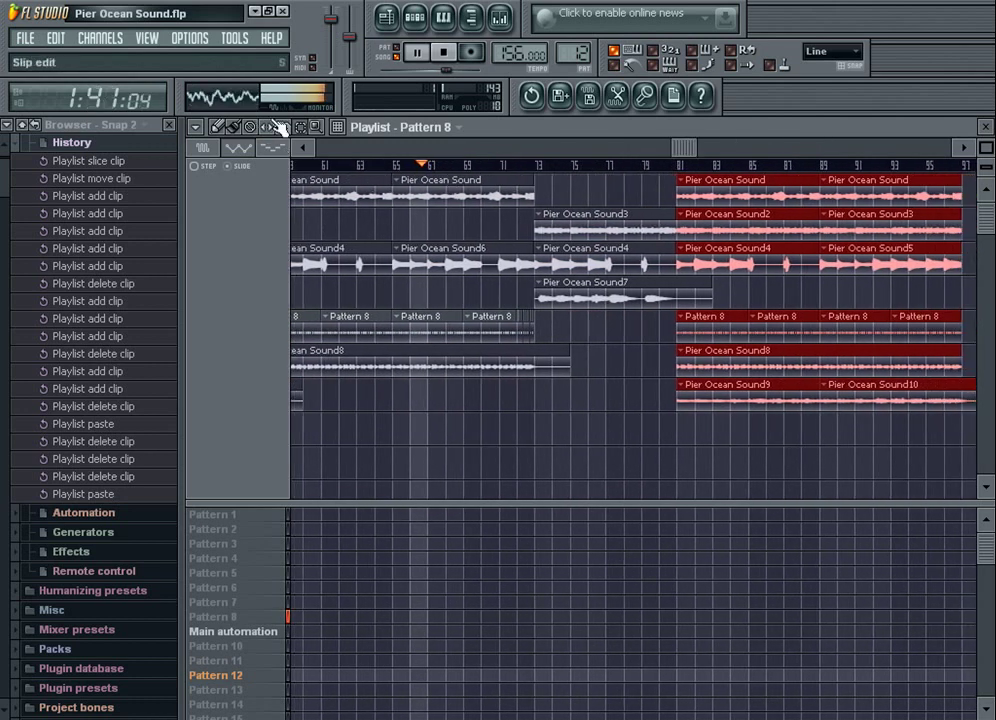
click(299, 127)
drag(553, 316, 485, 331)
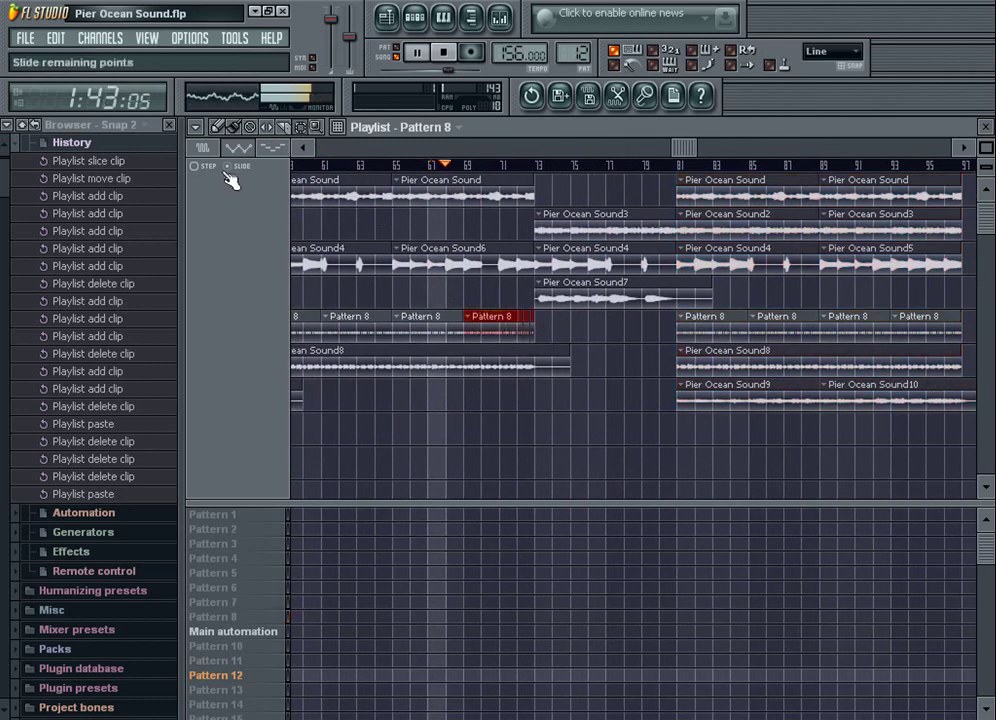
click(219, 128)
key(ctrl+v)
right_click(360, 322)
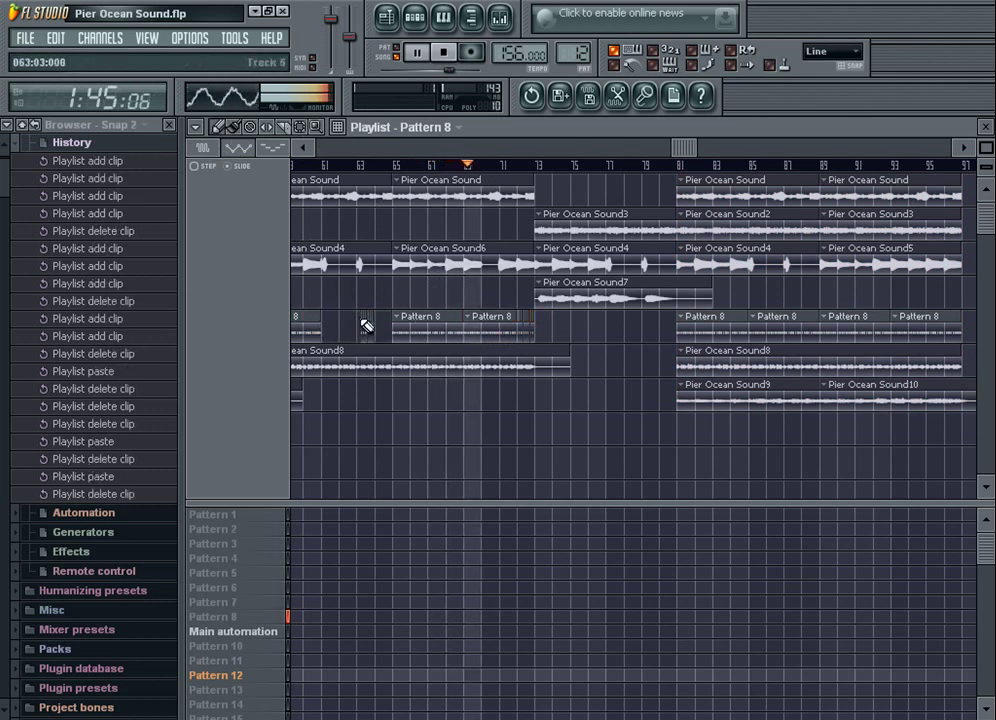
drag(367, 333, 344, 329)
right_click(344, 329)
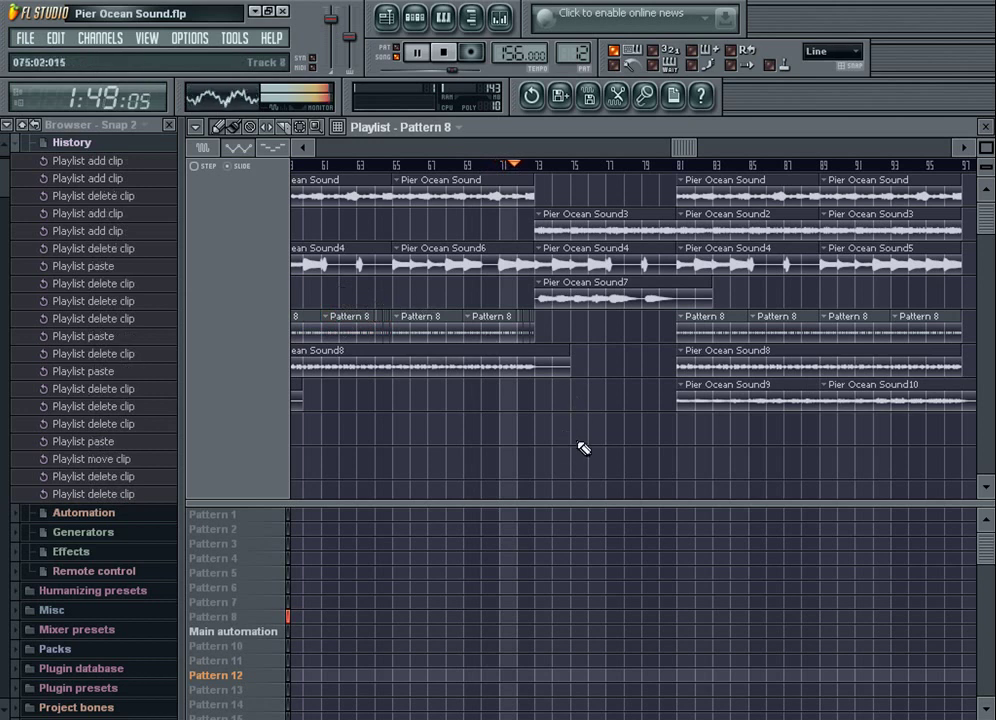
Delete the Pier Ocean Sound3 clip at bar 73 and the tiny leftover clip just before it on the same track
drag(692, 147, 775, 177)
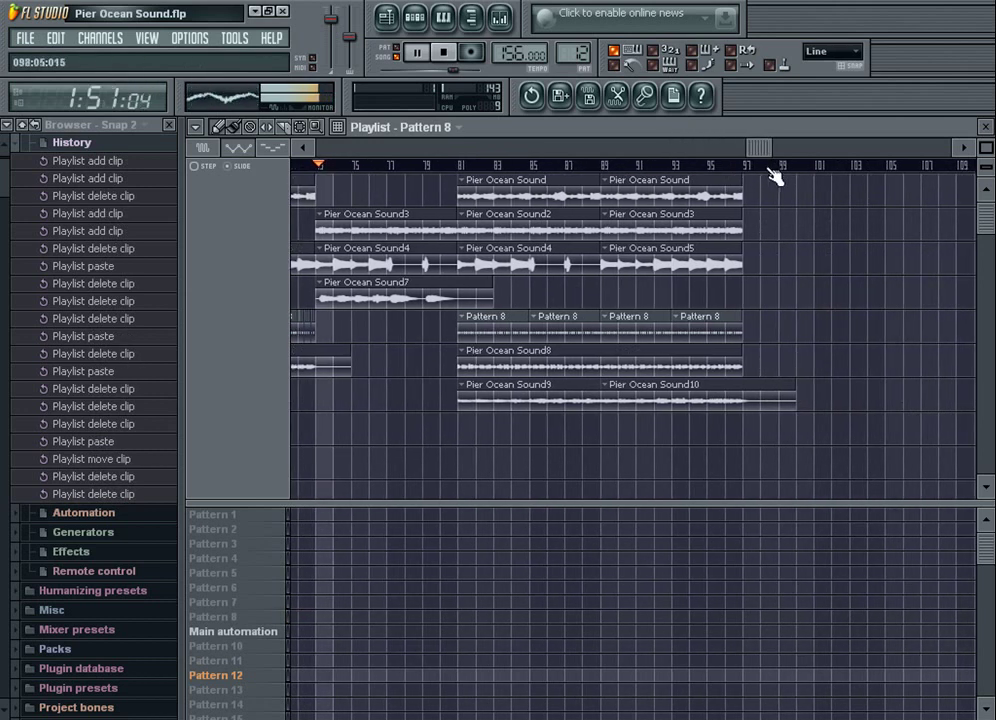
right_click(386, 230)
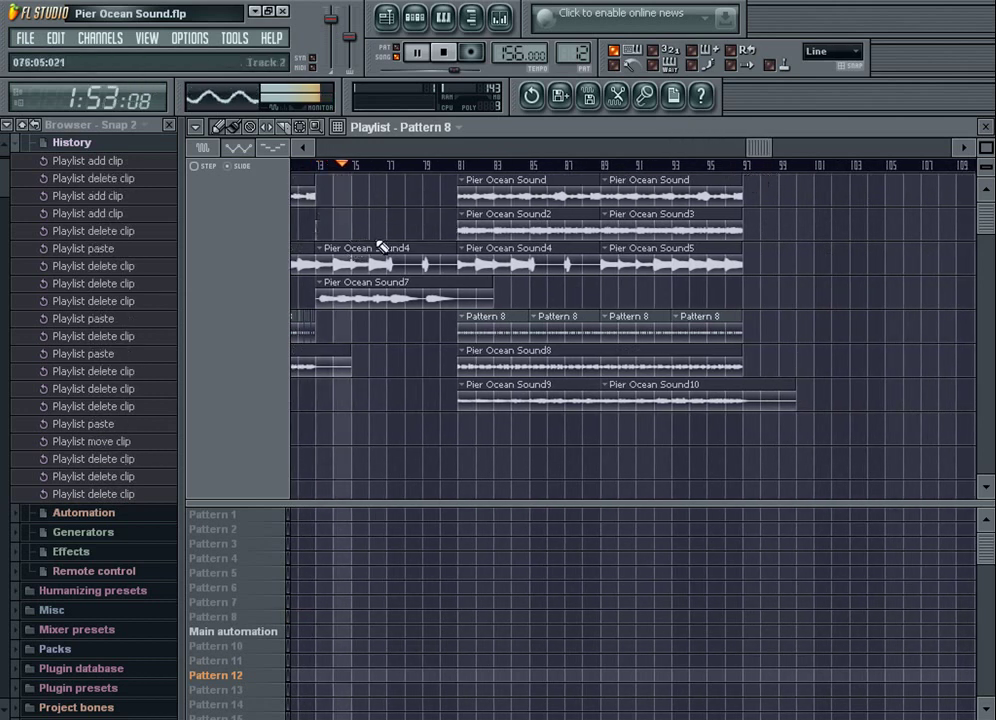
right_click(316, 230)
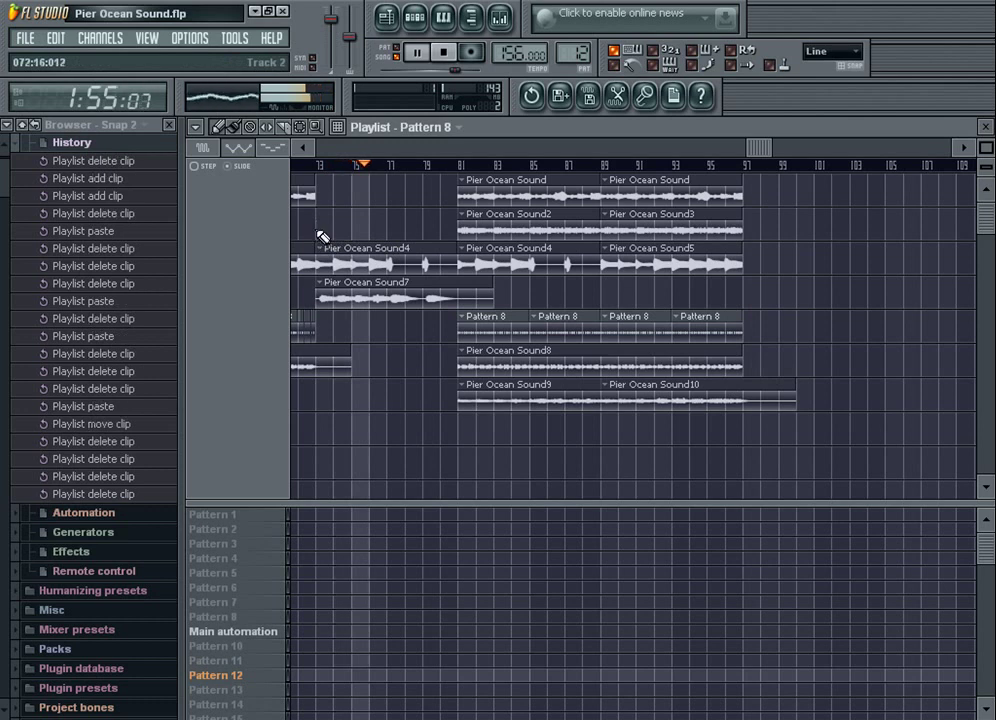
click(34, 38)
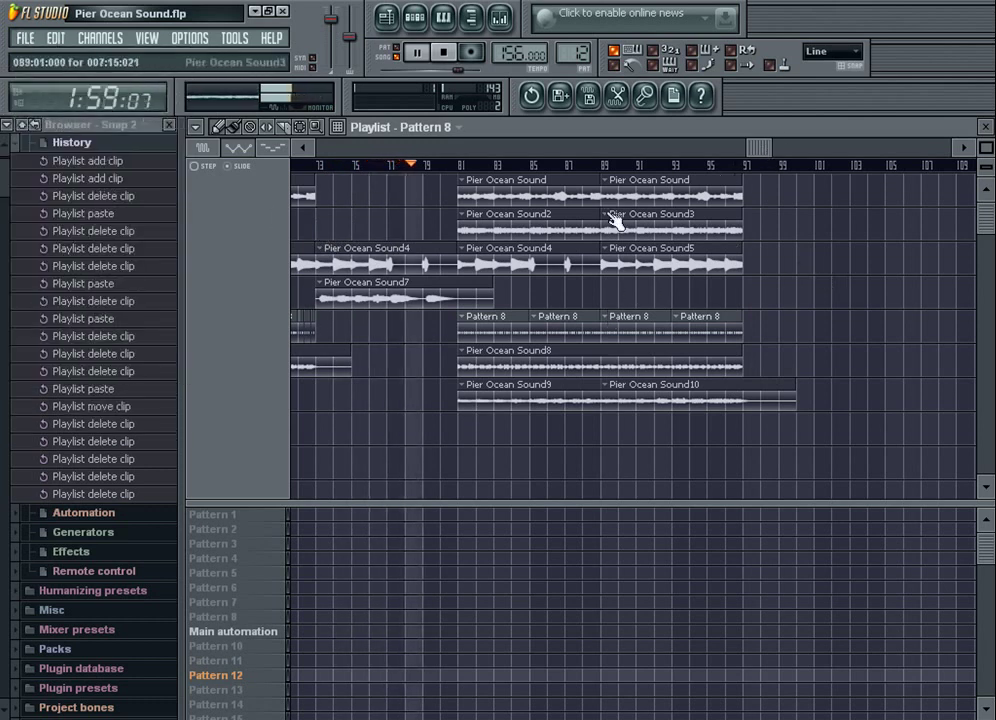
Delete the Pattern 8, Pier Ocean Sound2, Sound3, Sound4 and Sound5 clips between bars 81 and 96
right_click(525, 318)
right_click(563, 323)
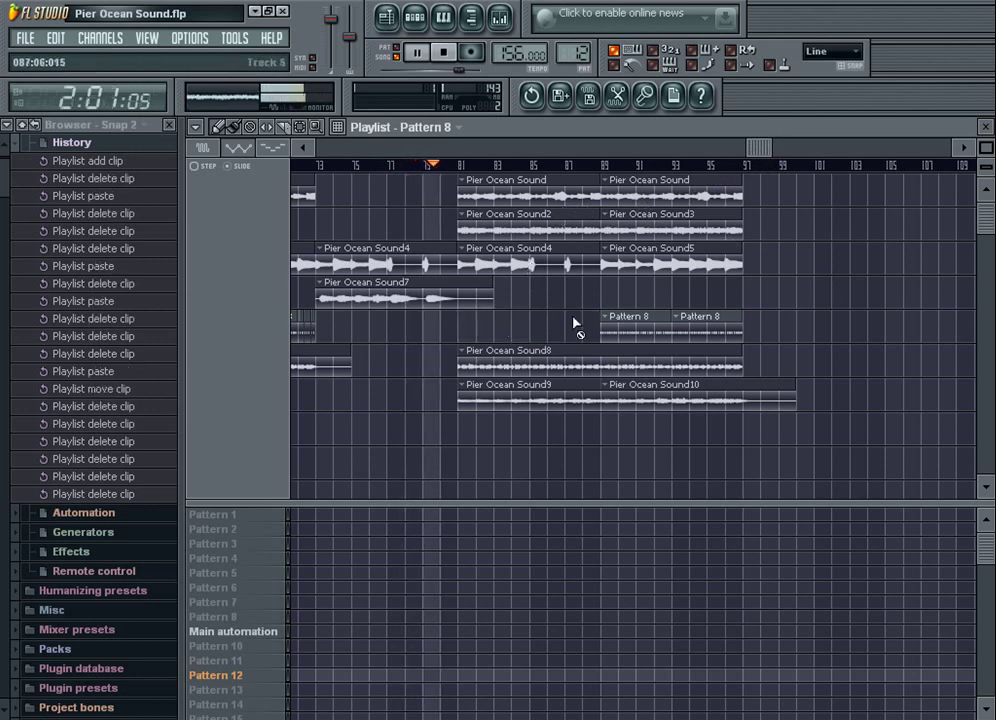
right_click(580, 226)
right_click(636, 231)
right_click(585, 262)
right_click(622, 260)
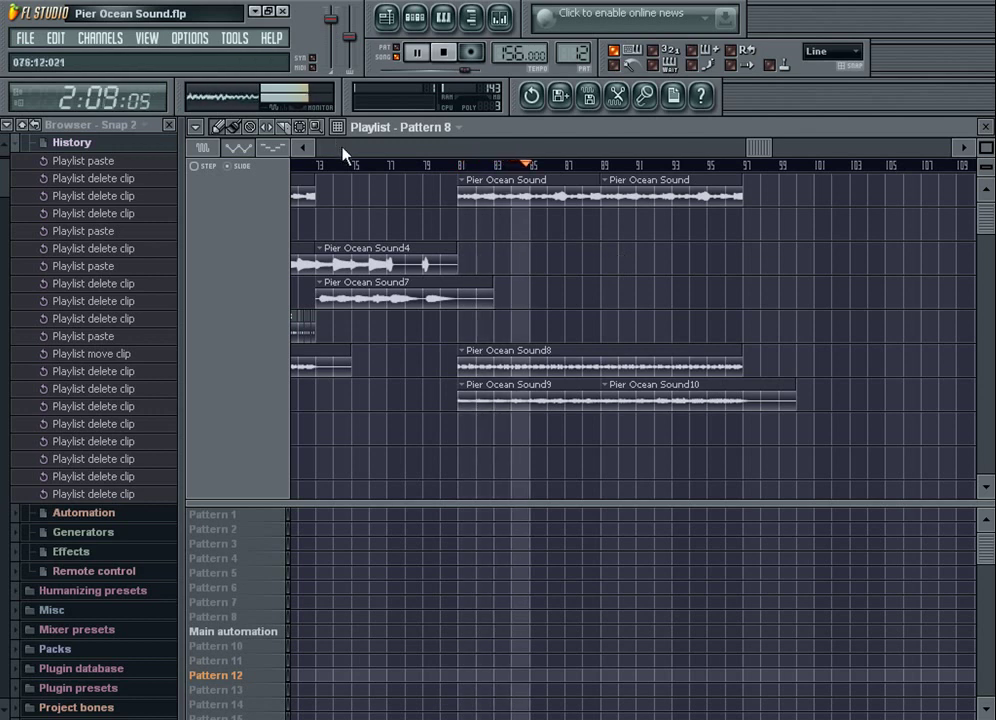
Slice the Pier Ocean Sound8 clip at bar 25
drag(342, 149, 117, 174)
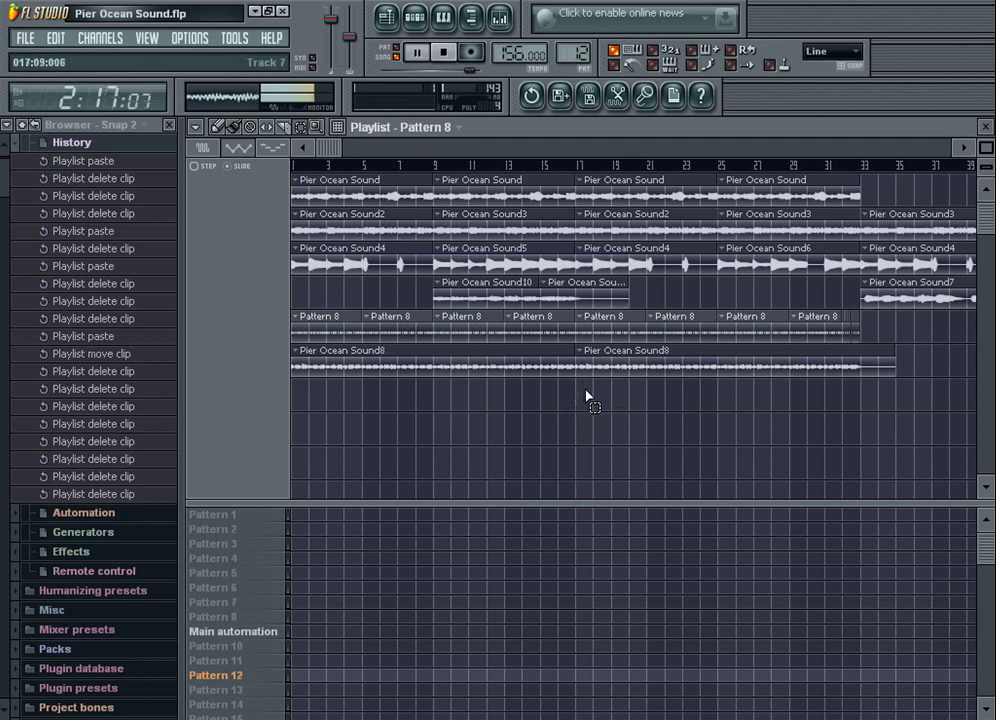
drag(336, 148, 451, 160)
drag(417, 401, 667, 171)
drag(542, 152, 433, 165)
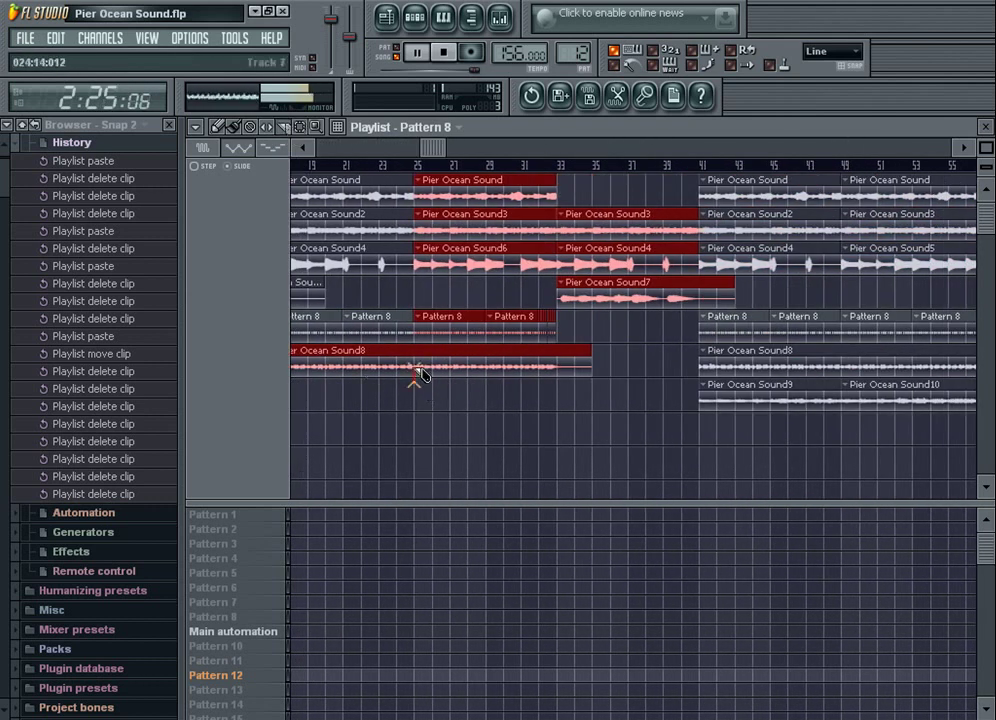
click(416, 378)
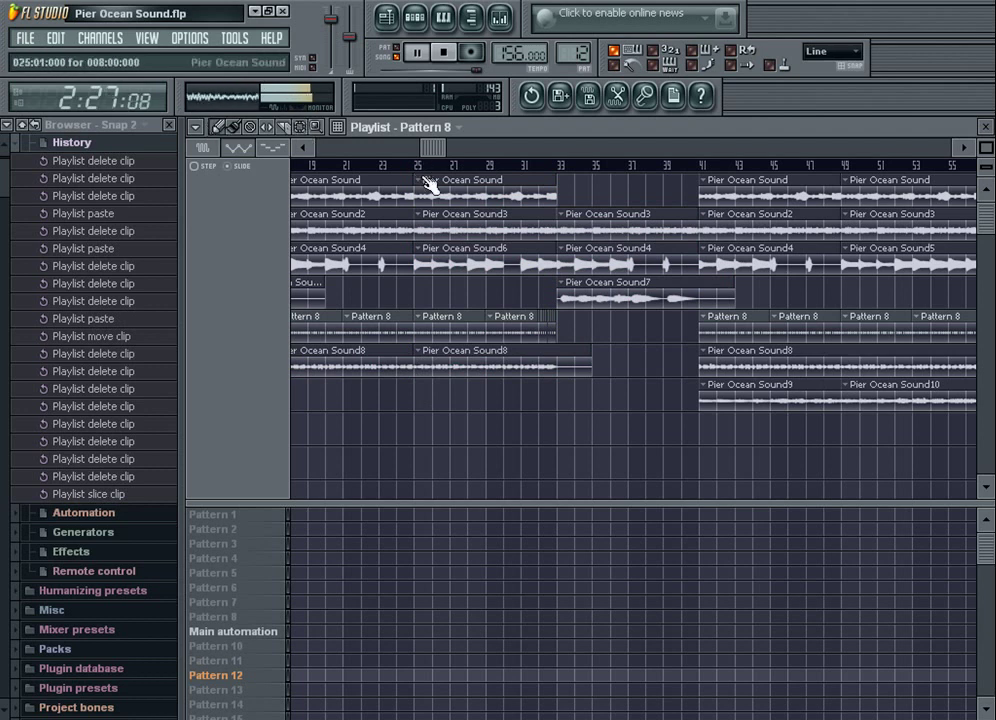
Copy all clips starting in bars 25 to 40 and paste them at bar 98
drag(441, 373, 623, 188)
drag(444, 148, 300, 148)
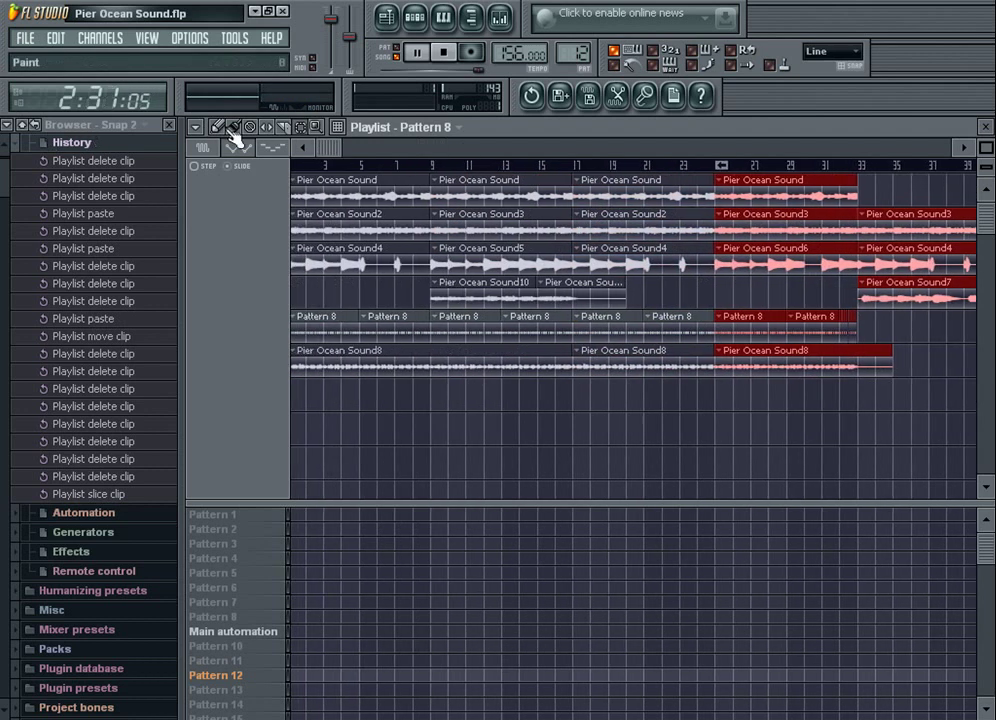
click(304, 165)
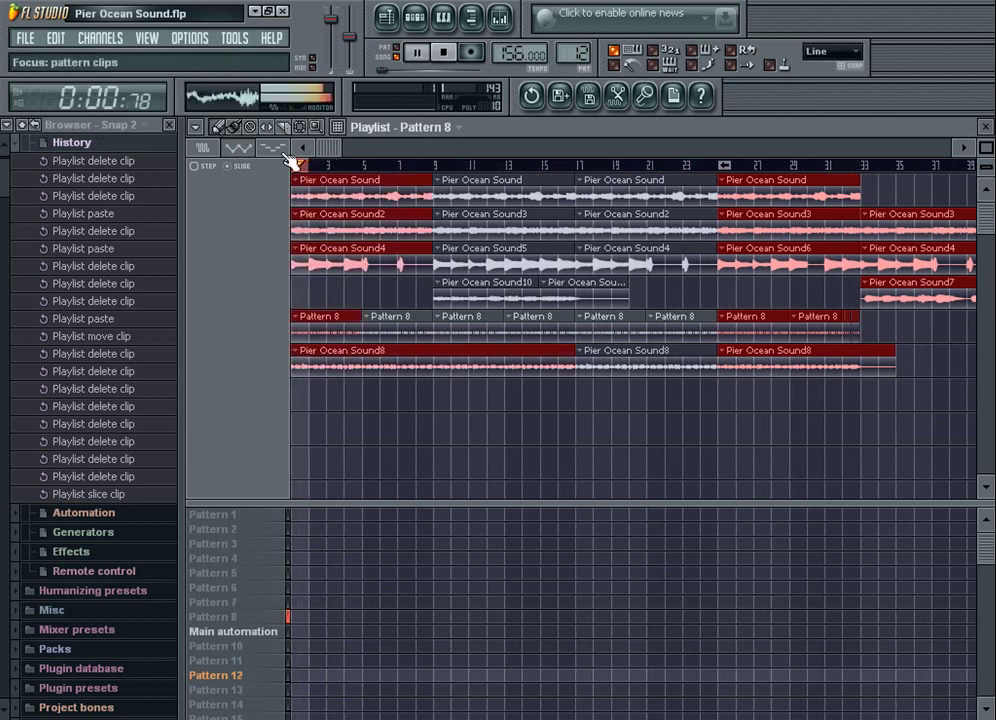
drag(328, 148, 917, 175)
key(ctrl+v)
Move the pasted clips one bar earlier so they start at bar 97, and clear the selection
drag(828, 148, 766, 160)
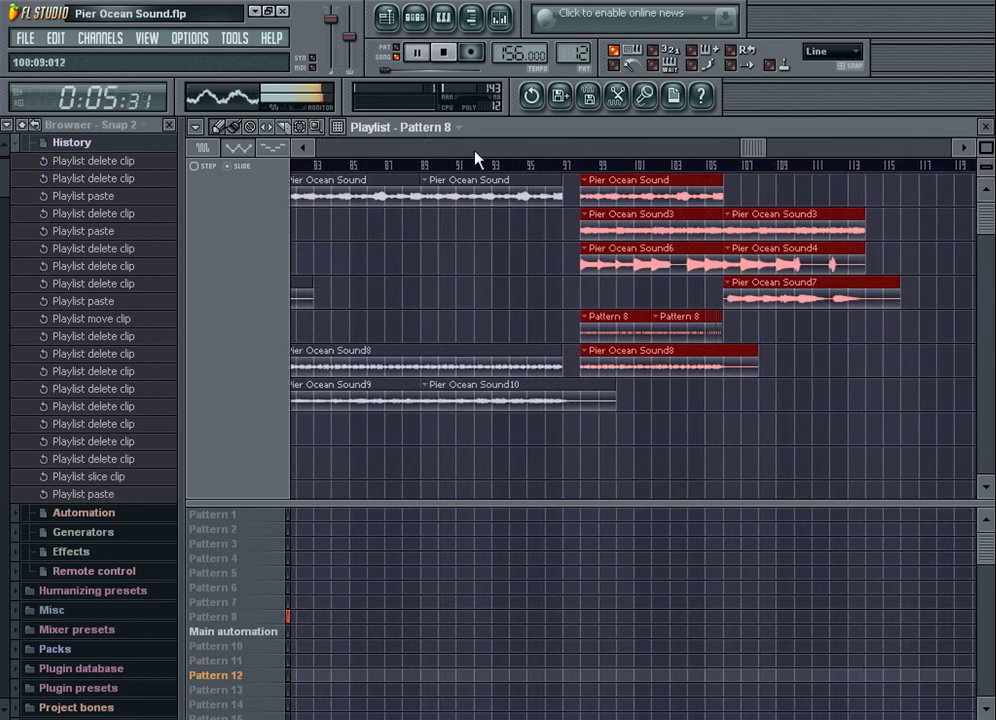
click(531, 164)
drag(645, 193, 625, 193)
click(424, 316)
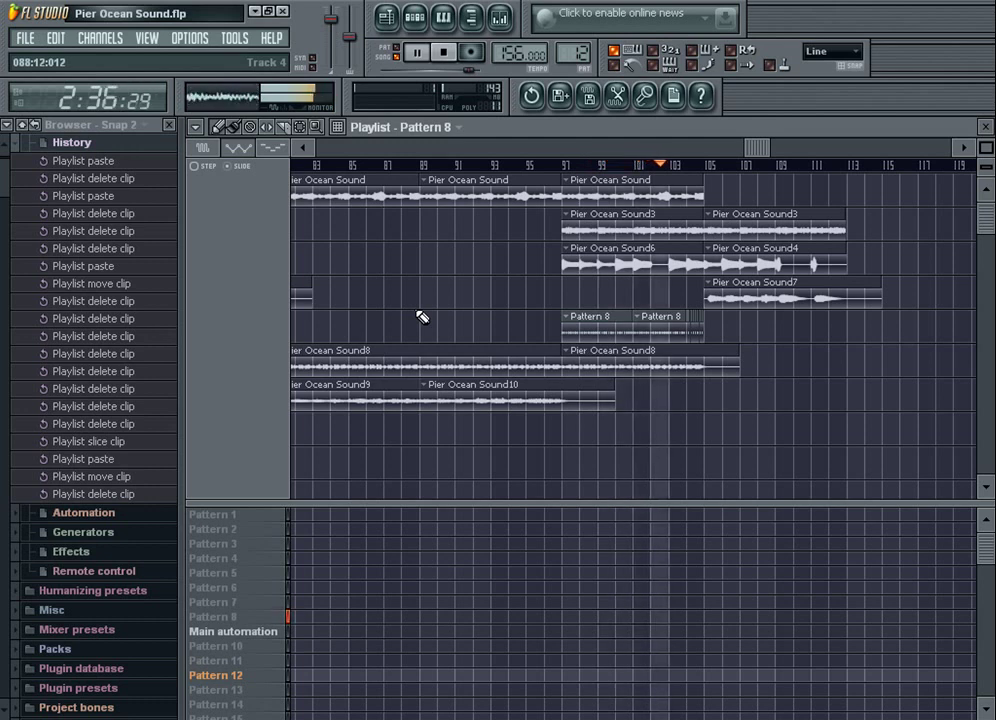
Delete the Pier Ocean Sound3 clip at bar 105
click(679, 206)
double_click(669, 220)
right_click(925, 378)
right_click(765, 230)
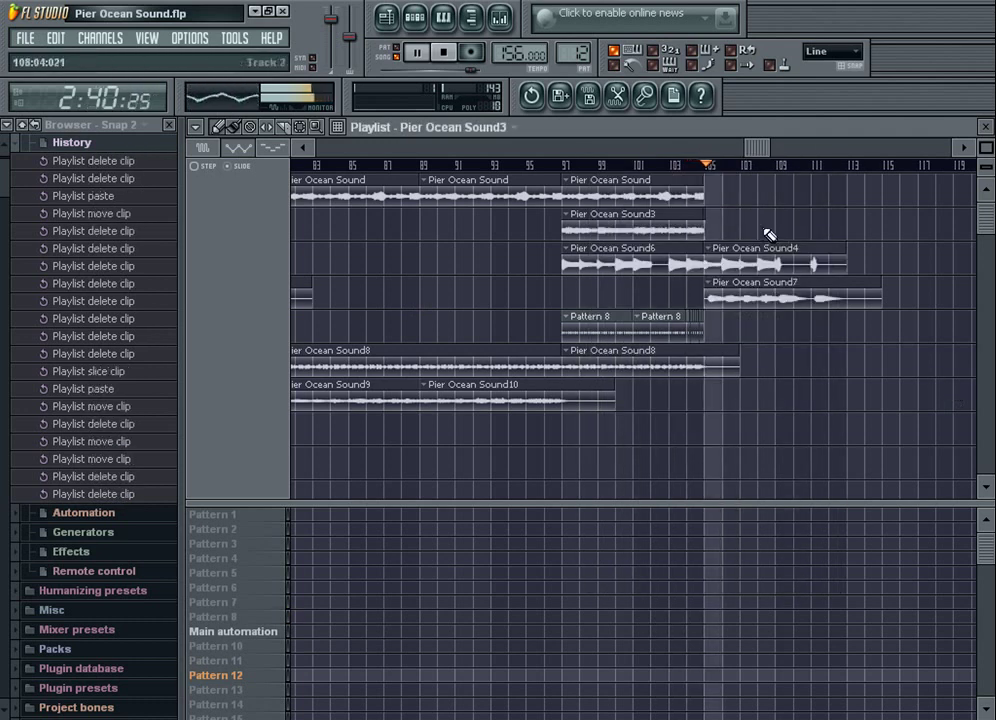
Add Pier Ocean Sound clips at bars 105 and 113, and a Pier Ocean Sound6 clip at bar 113
click(641, 202)
click(708, 200)
drag(986, 148, 977, 152)
click(770, 200)
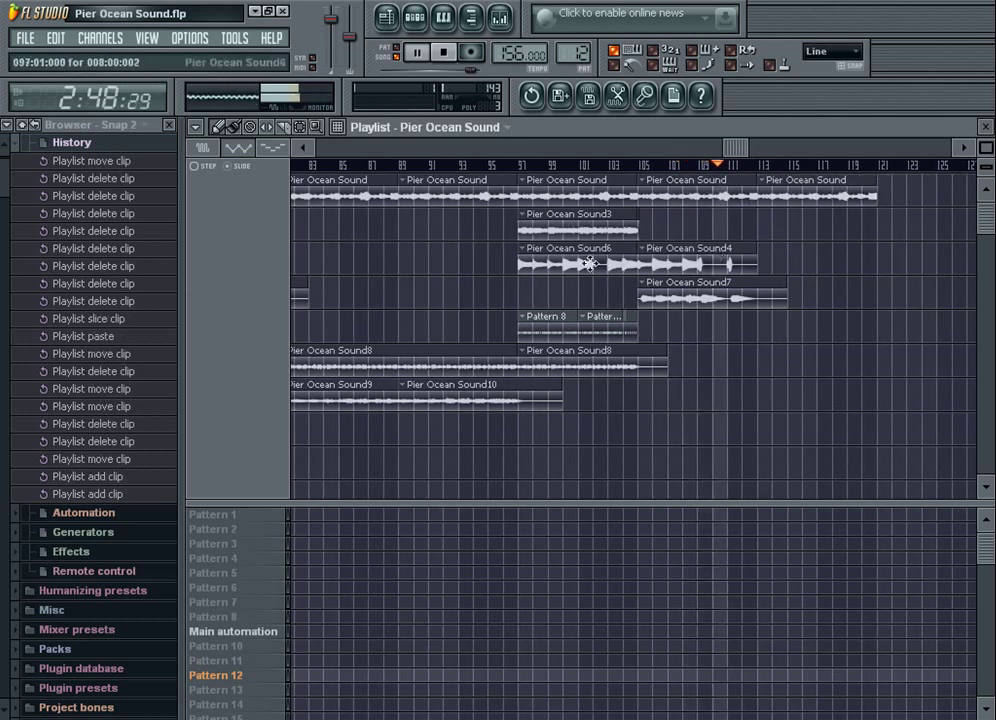
click(555, 265)
click(836, 258)
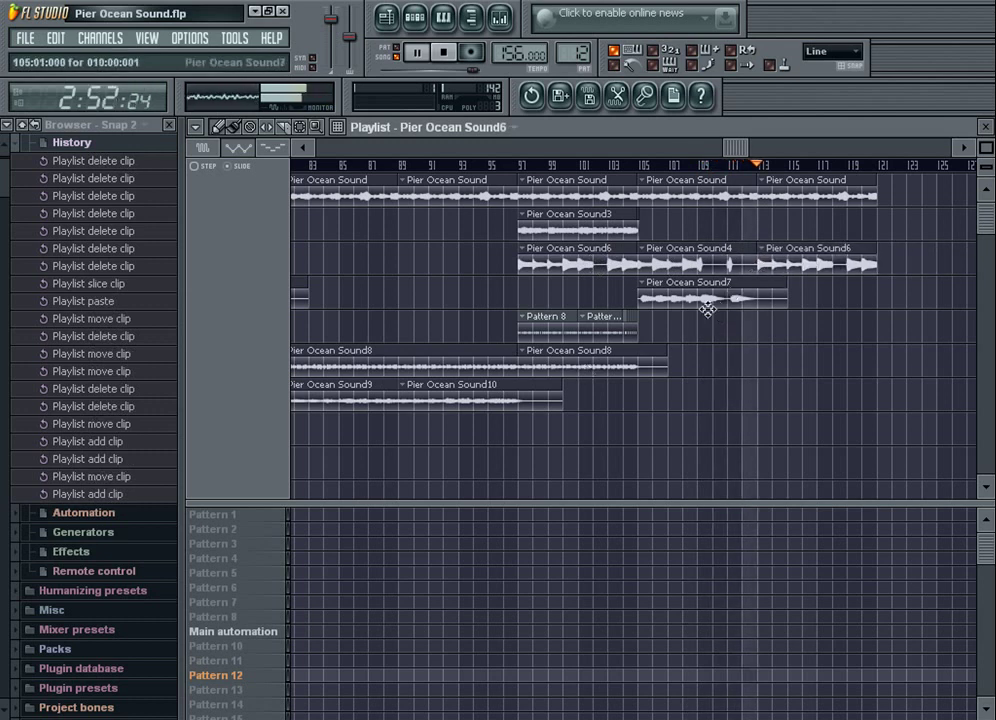
Copy the clips spanning bars 81 to 96 and paste them at bar 121
drag(730, 143, 665, 160)
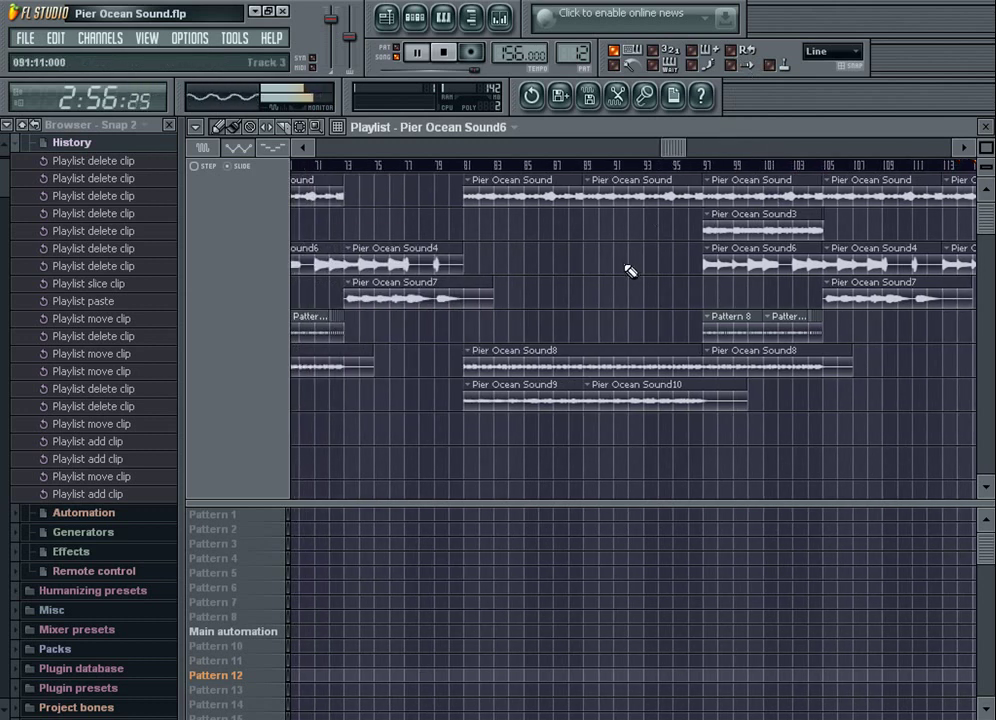
drag(537, 403, 638, 180)
drag(682, 150, 930, 195)
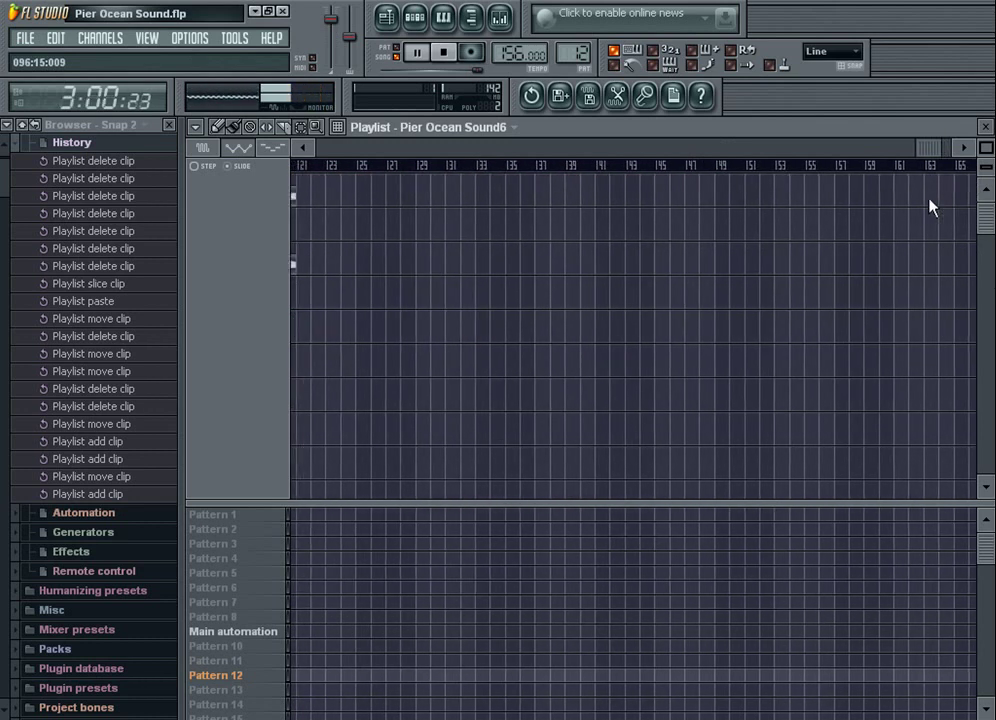
key(ctrl+v)
drag(853, 162, 810, 207)
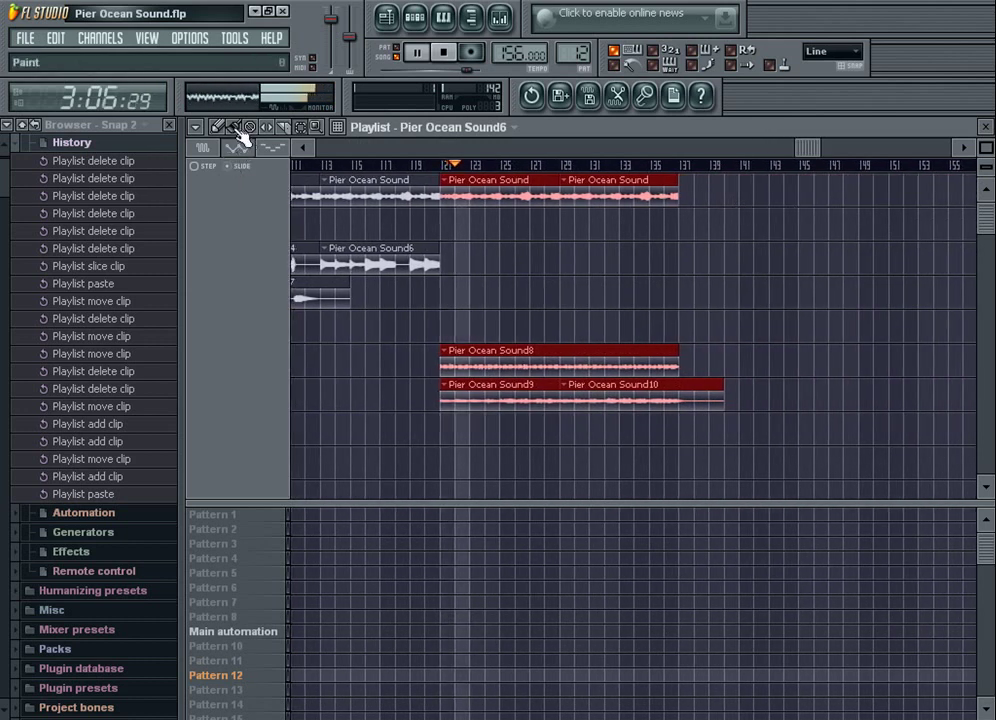
Slice the Pier Ocean Sound4 clip at bar 111 and the Pier Ocean Sound6 clip at bar 119
scroll(389, 162, left, 1)
click(413, 166)
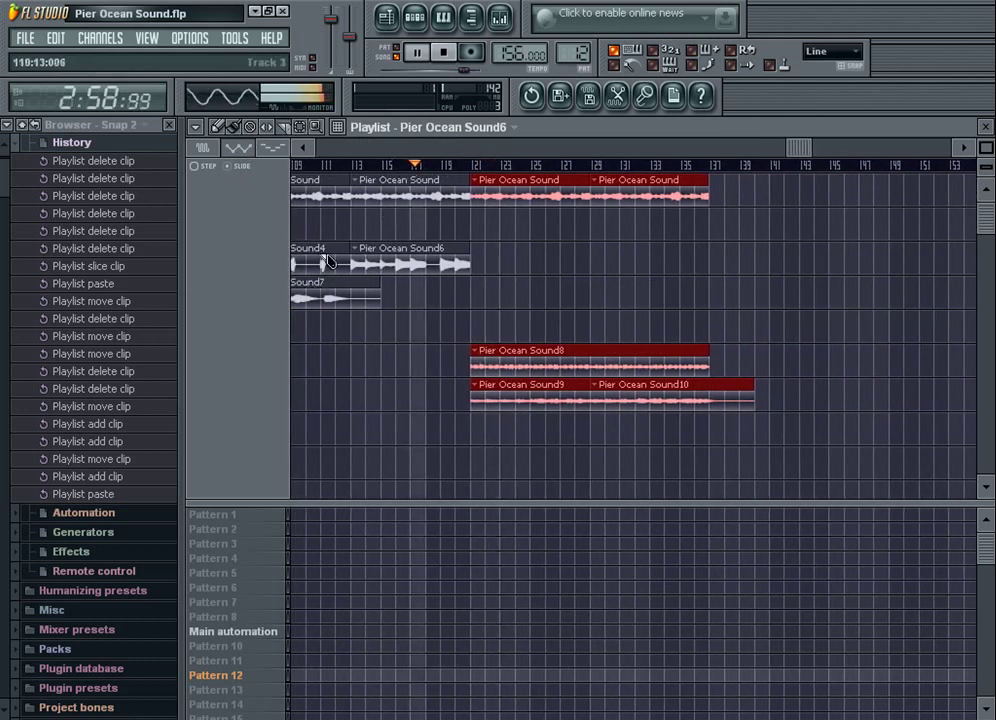
drag(322, 287, 322, 290)
drag(440, 233, 441, 262)
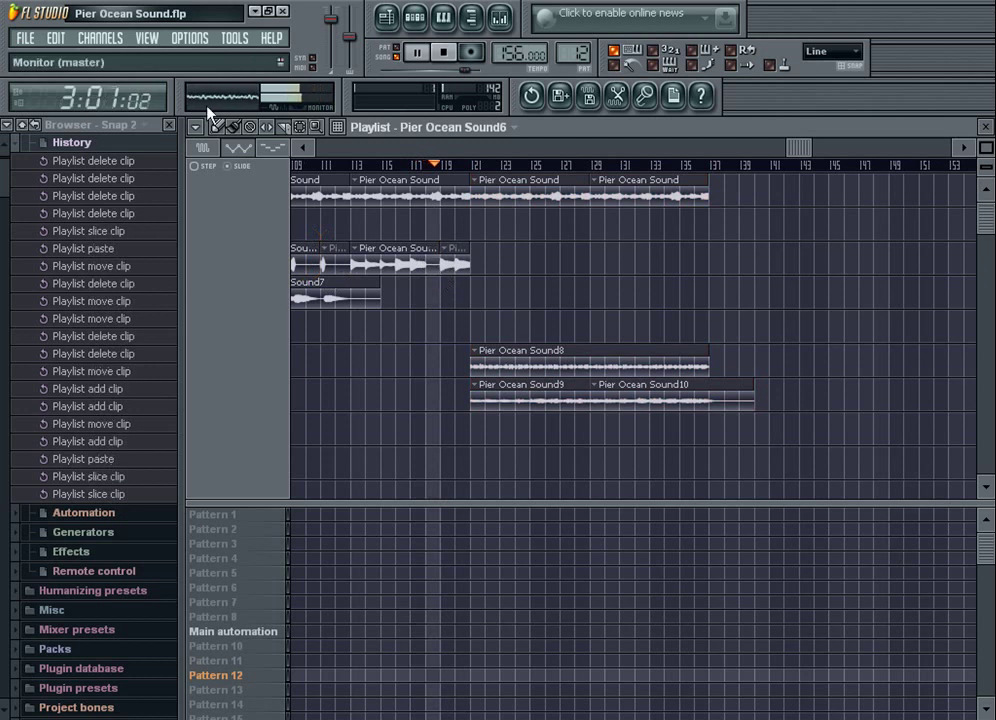
Replace the Pier Ocean Sound6 slice at bar 119 with a copy of the Pier Ocean Sound4 slice from bar 111
click(424, 177)
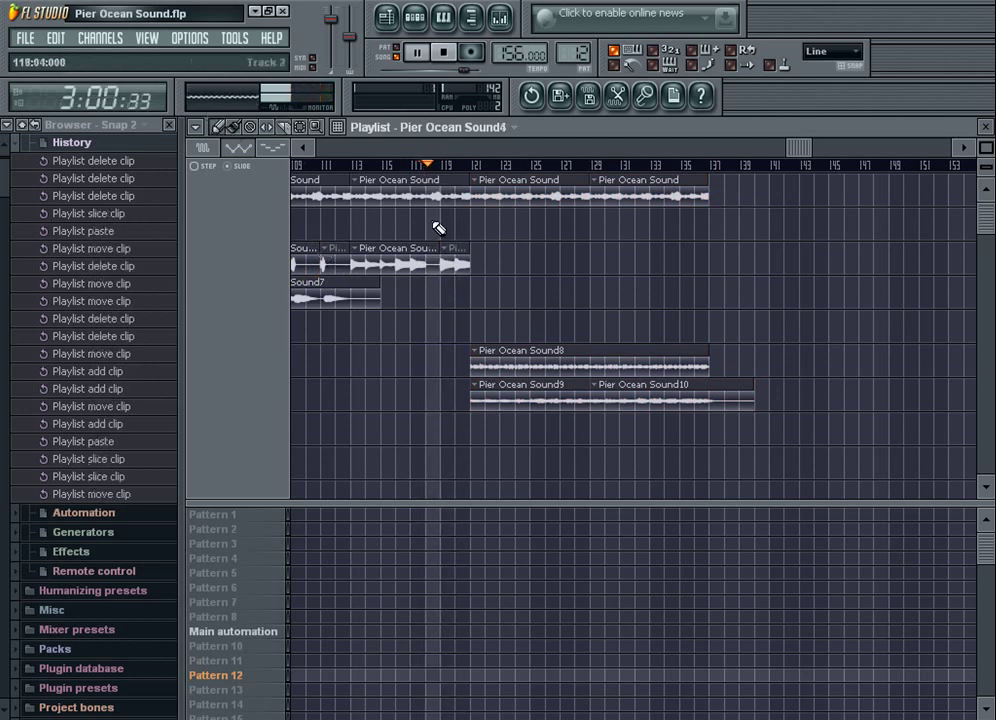
click(425, 168)
click(445, 249)
right_click(463, 258)
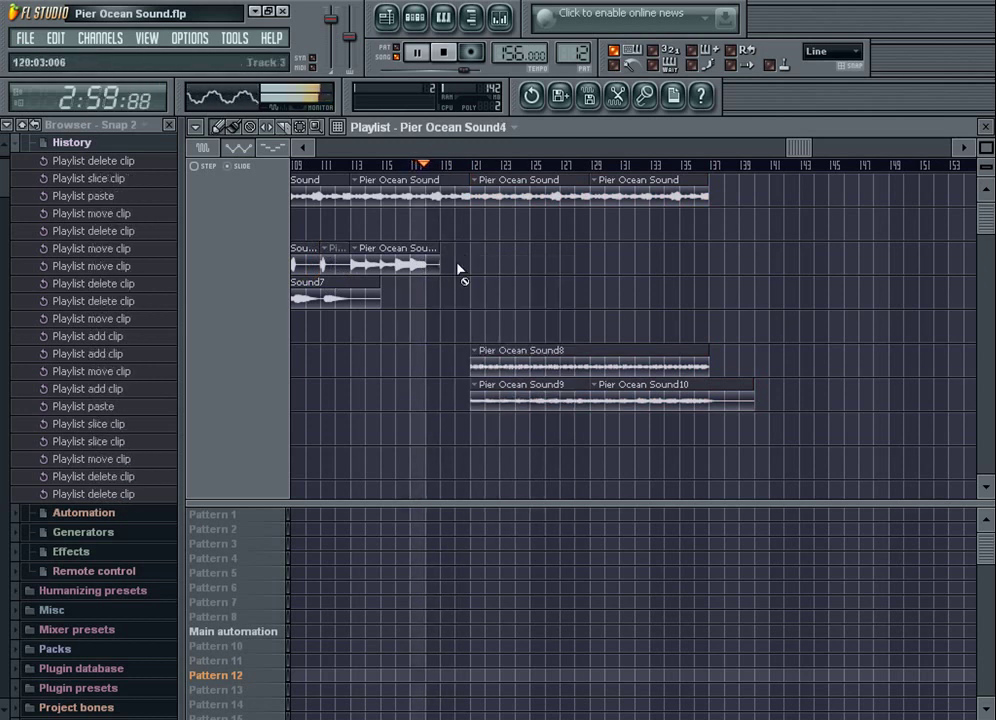
click(462, 264)
right_click(443, 271)
Play the arrangement from several points between bars 113 and 119 to check the replaced ending, and restart playback from the beginning
mouse_move(796, 149)
mouse_down()
mouse_move(740, 149)
mouse_move(785, 149)
mouse_up()
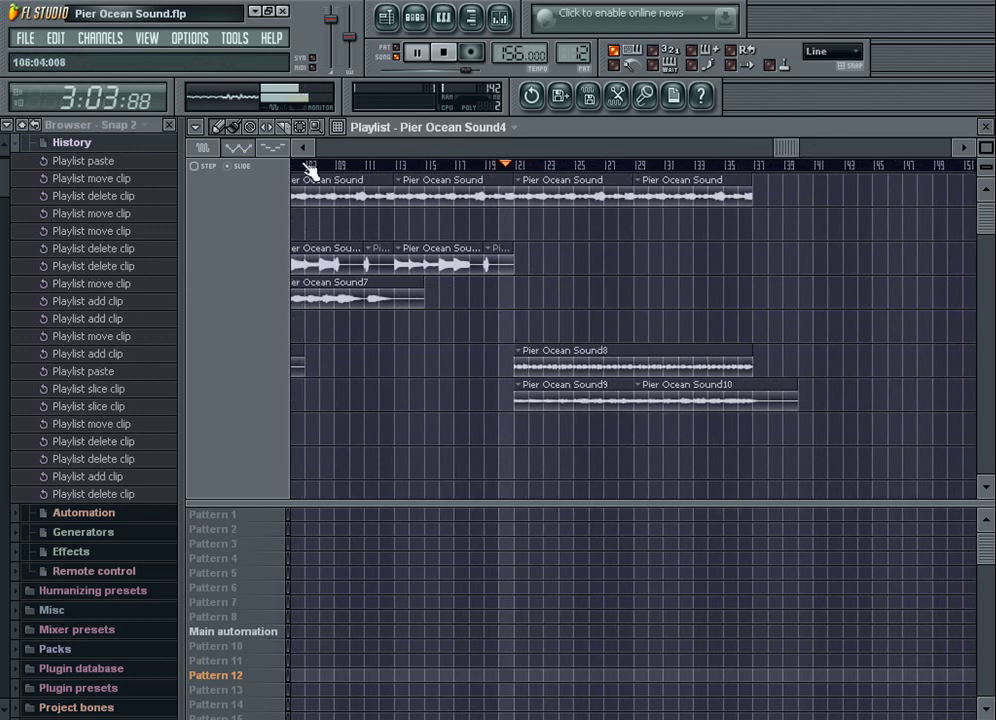
click(398, 165)
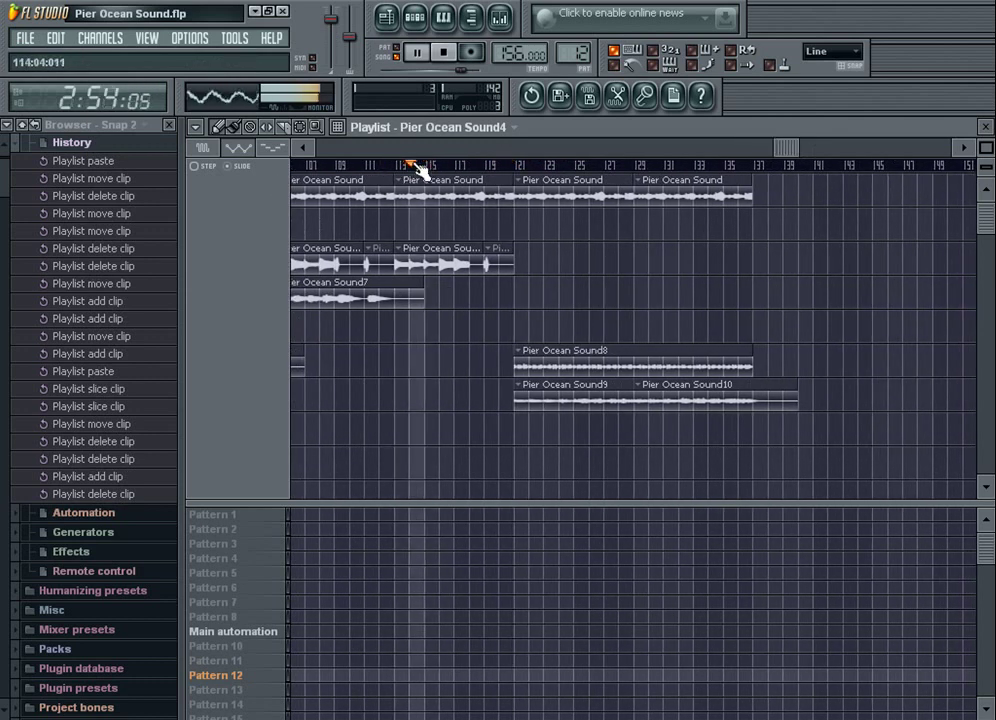
drag(798, 148, 815, 148)
drag(986, 147, 986, 110)
click(556, 166)
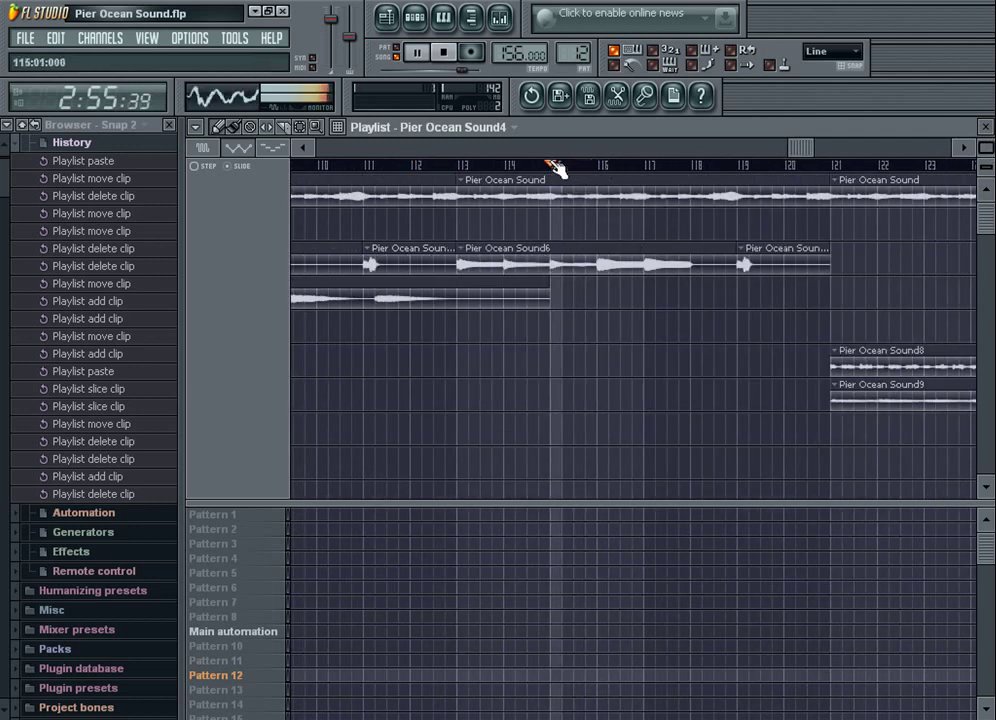
click(743, 165)
click(600, 166)
click(494, 166)
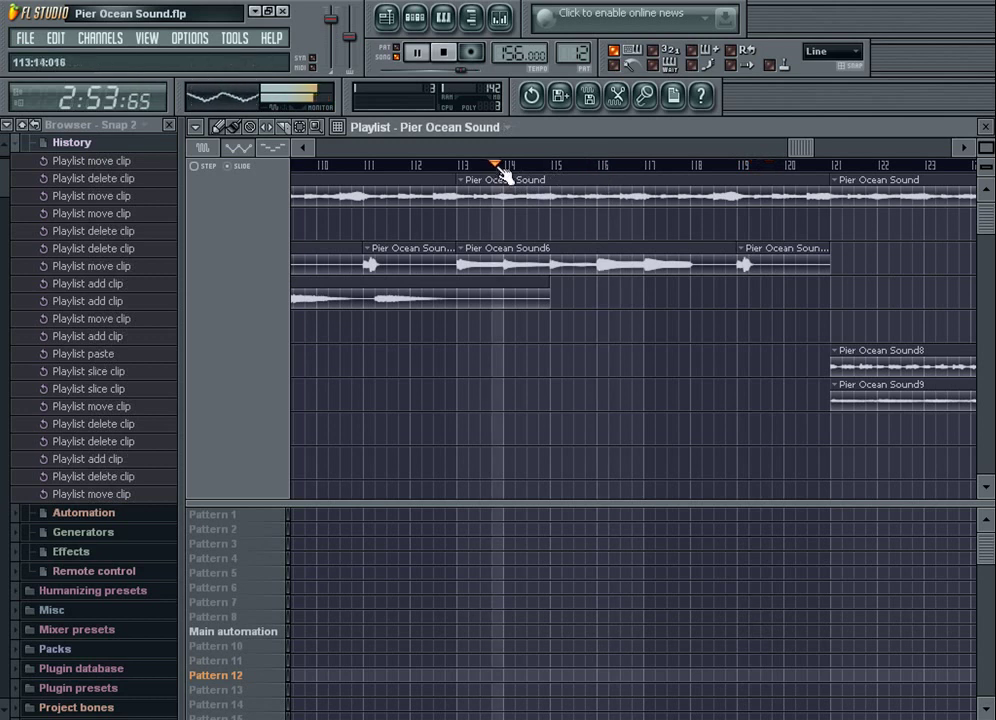
click(645, 166)
key(space)
drag(986, 147, 986, 175)
key(space)
Open Pattern 8 from its playlist clip and clone the NR_TOM_F channel
click(96, 180)
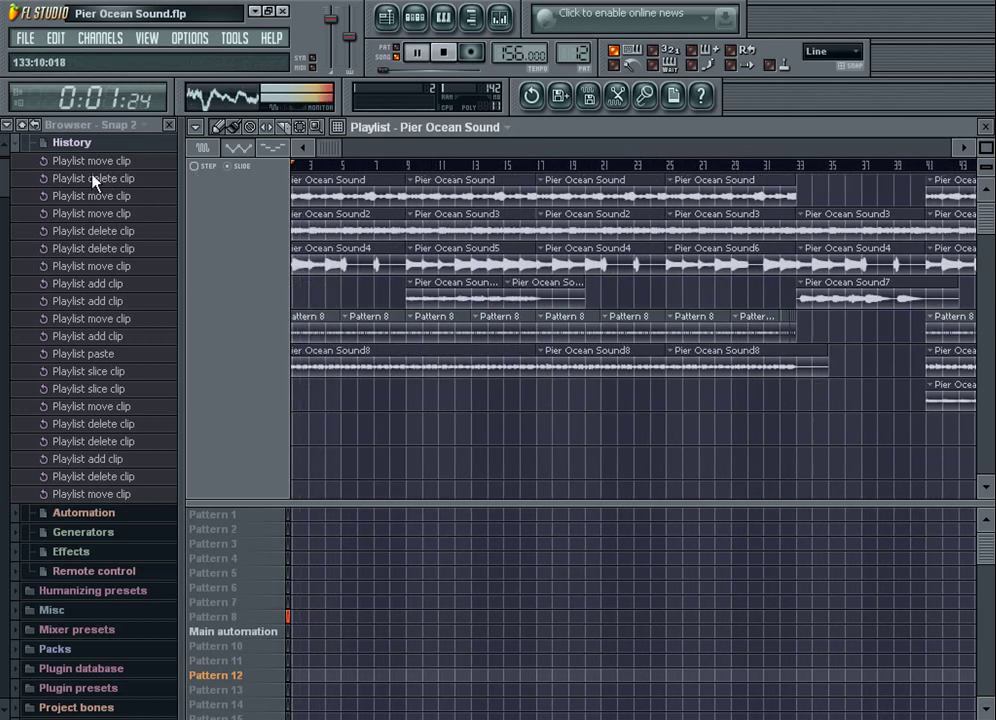
click(72, 143)
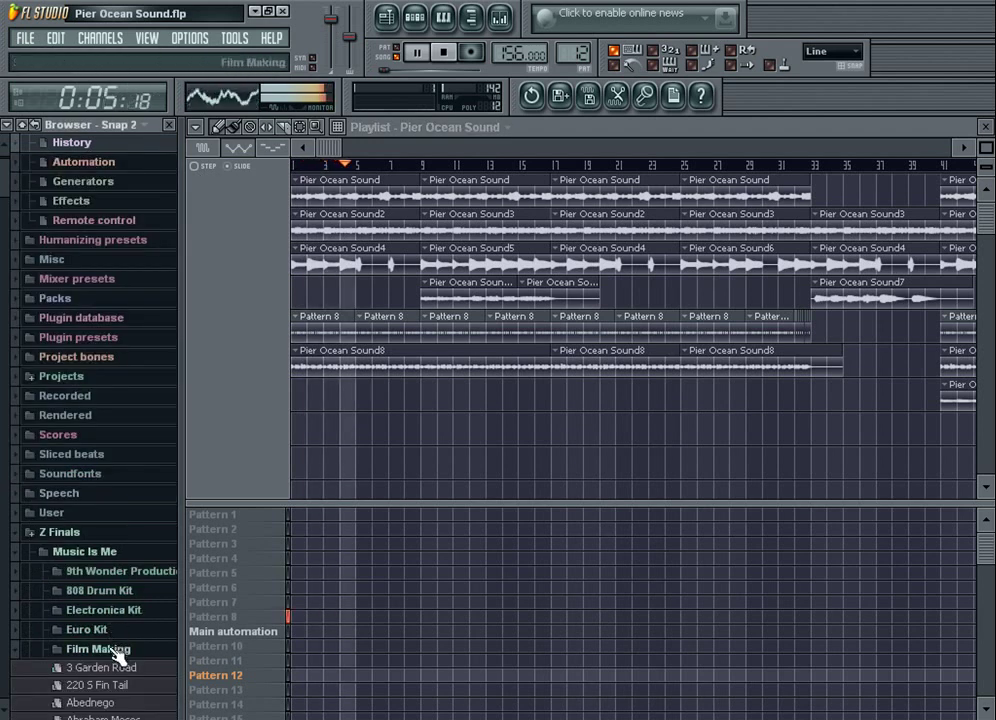
double_click(379, 331)
click(986, 127)
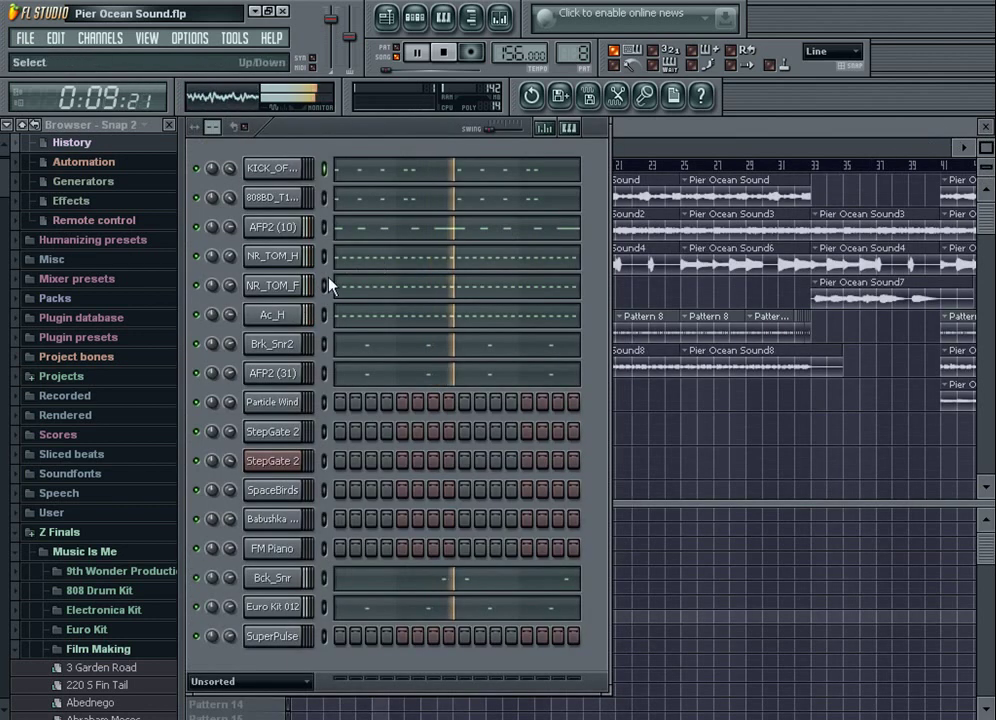
right_click(295, 285)
click(325, 496)
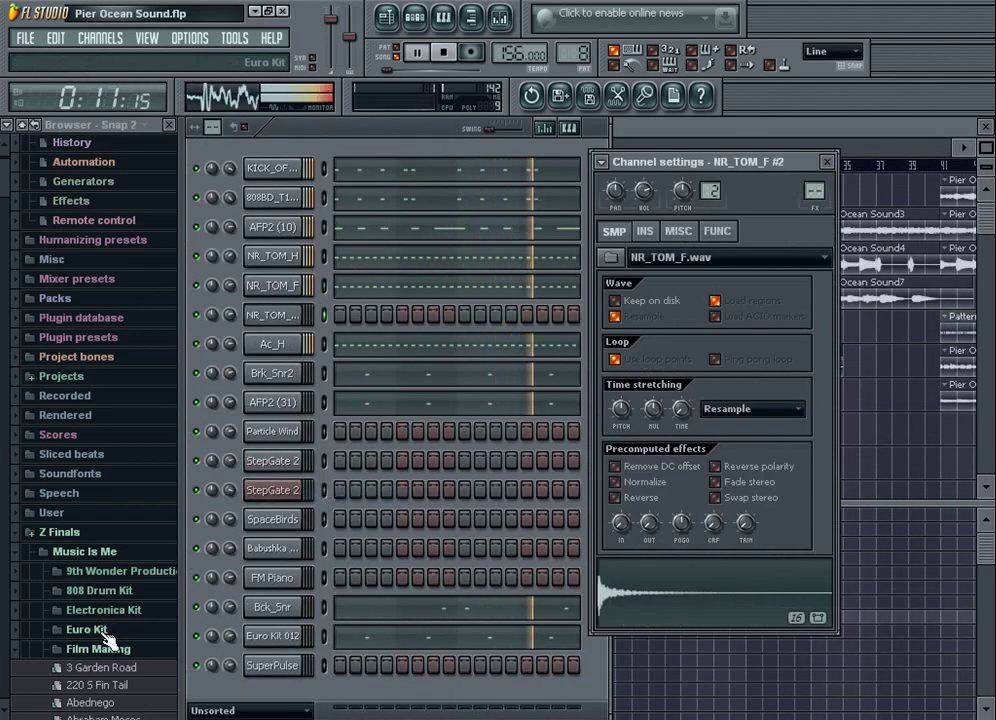
Audition the hi-hats in the 808 Drum Kit's HiHat folder and load 808HH_Tape into the cloned NR_TOM_F channel
click(110, 591)
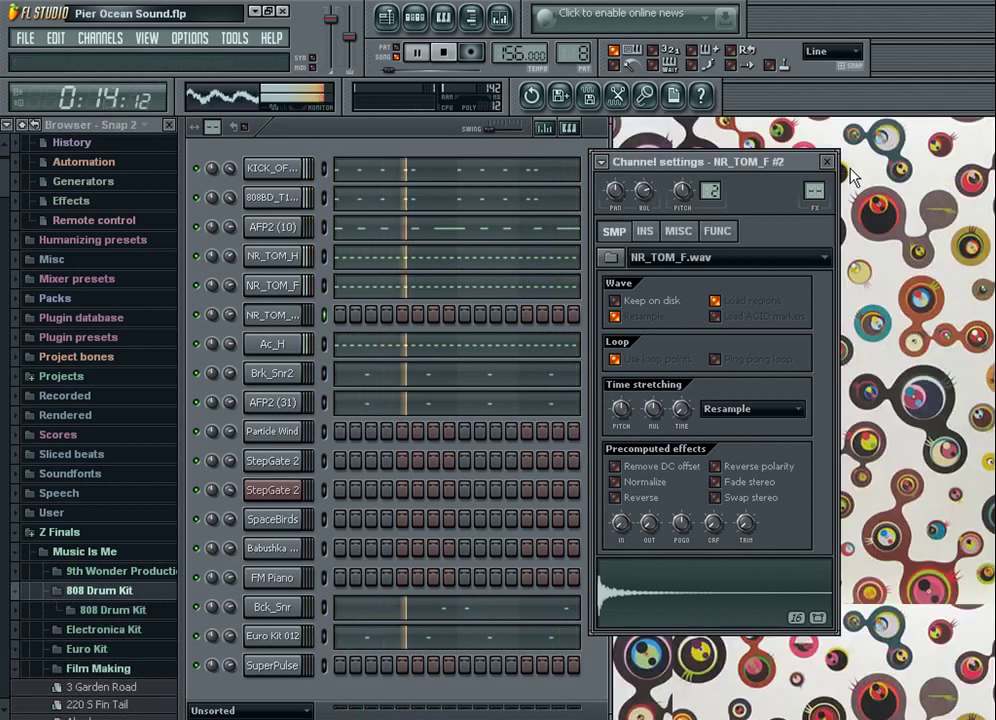
click(826, 161)
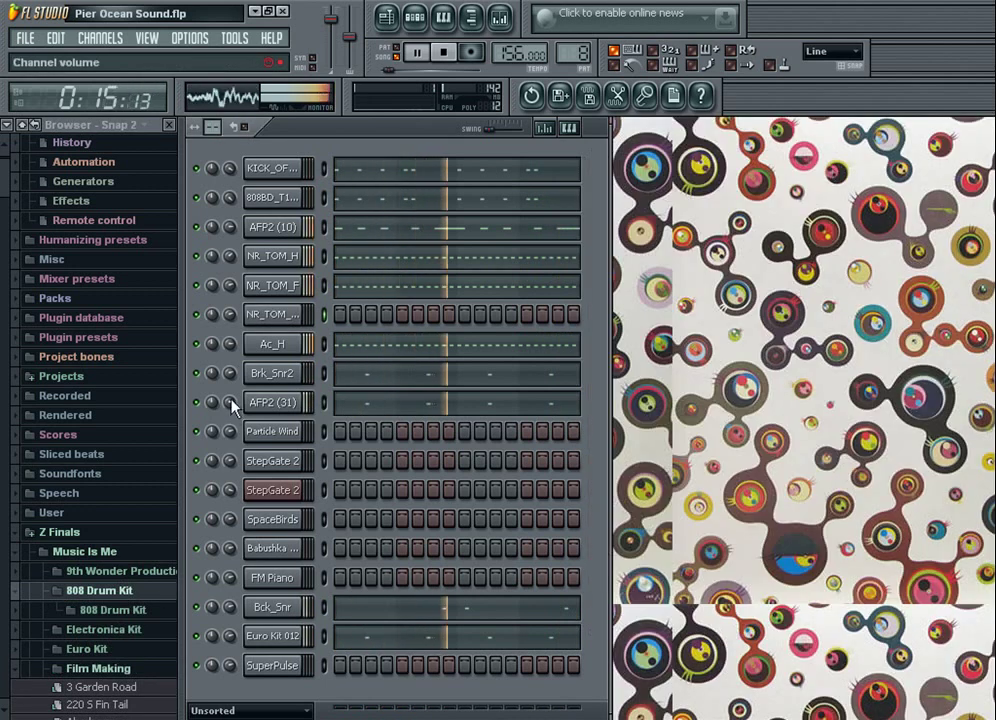
click(113, 609)
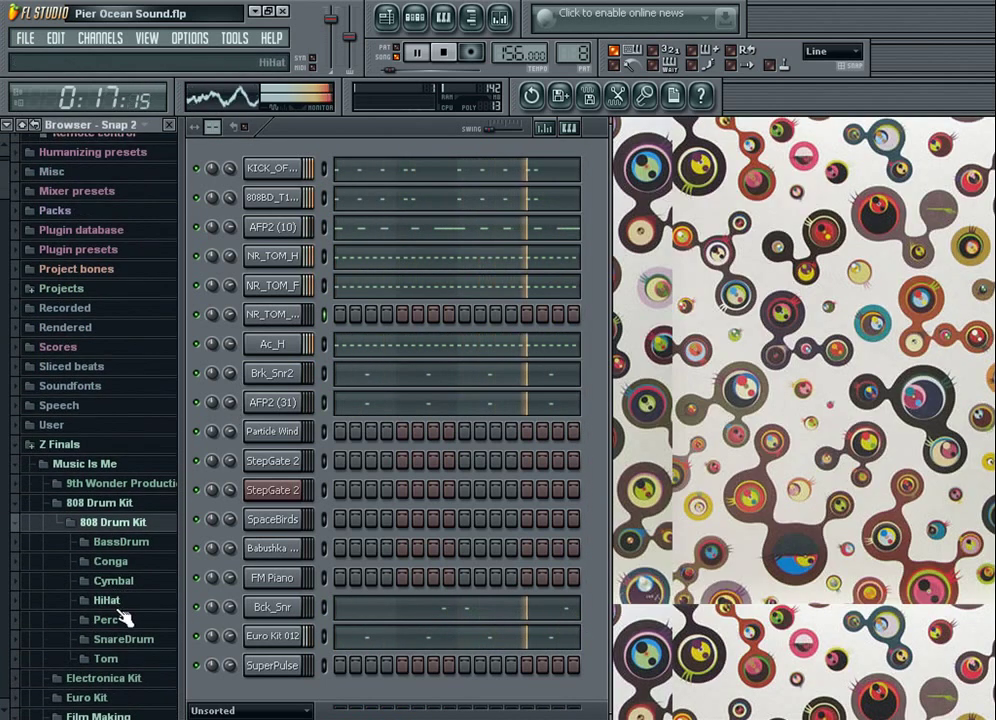
click(107, 600)
click(132, 327)
click(133, 257)
click(138, 239)
click(142, 223)
click(142, 239)
middle_click(142, 239)
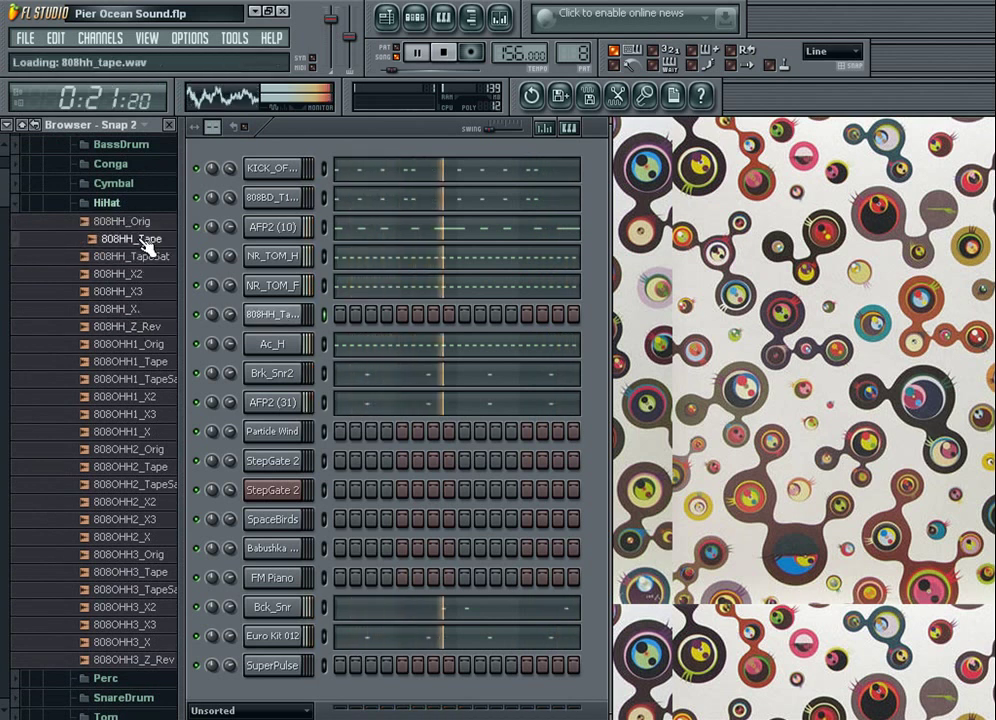
Copy the notes of the Ac_H channel and paste them into the 808HH_Tape channel
double_click(276, 342)
key(ctrl+c)
double_click(277, 322)
key(ctrl+v)
Duplicate all 808HH_Tape notes in the piano roll and place the copies in the gaps between the original notes
click(398, 320)
key(ctrl+a)
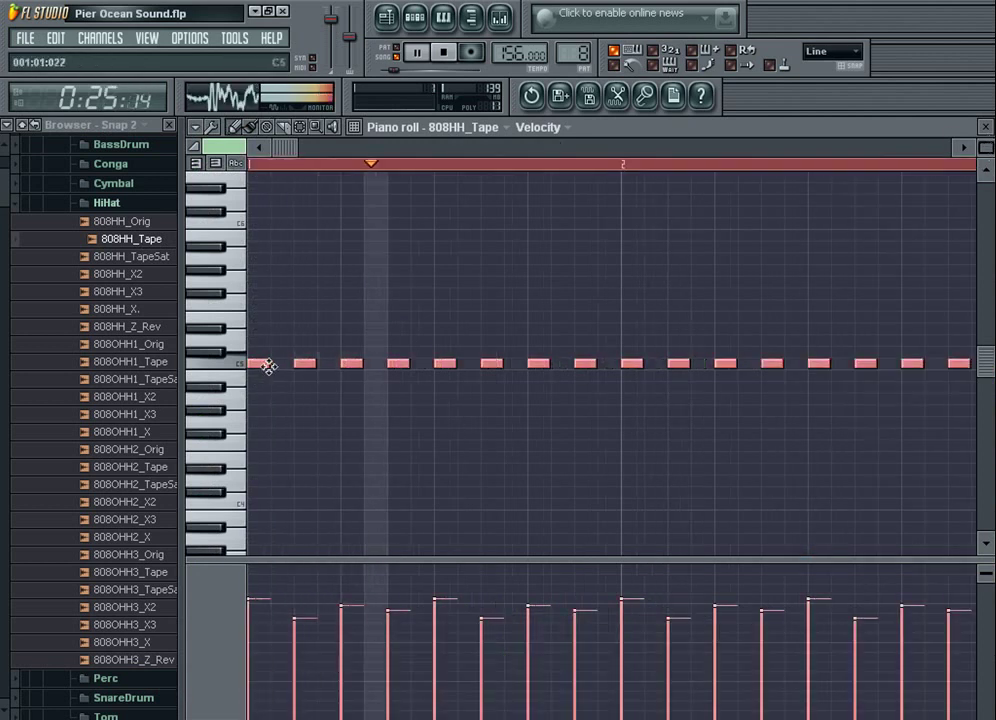
drag(257, 364, 278, 366)
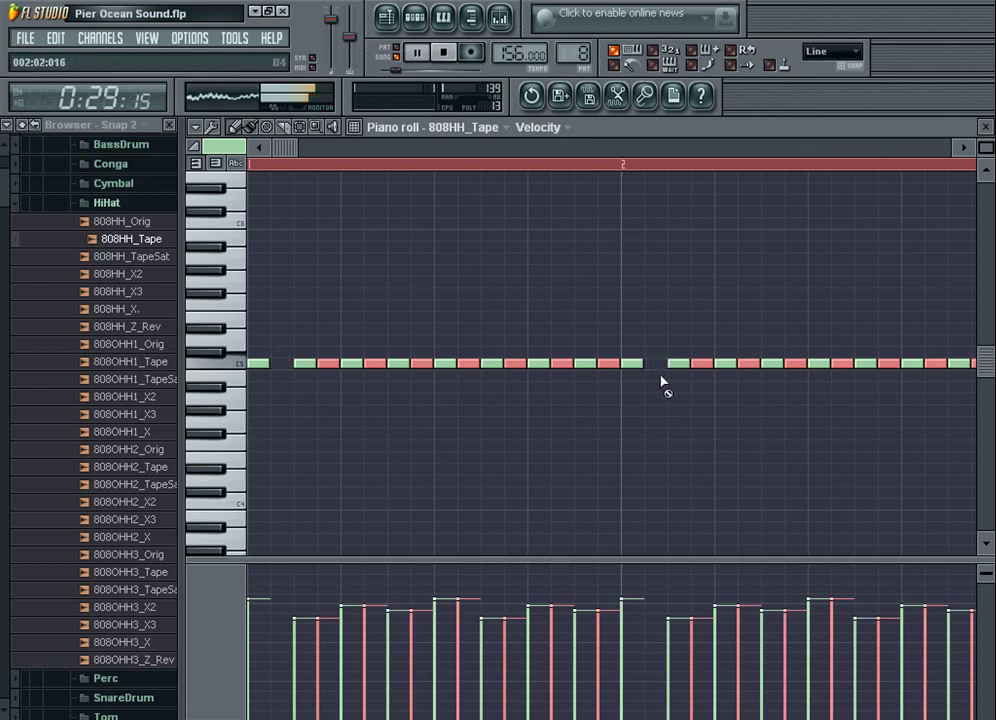
Delete the 808HH_Tape note directly after the first note of each half bar across bars 1 to 4, and return to the channels
drag(289, 148, 429, 149)
right_click(626, 359)
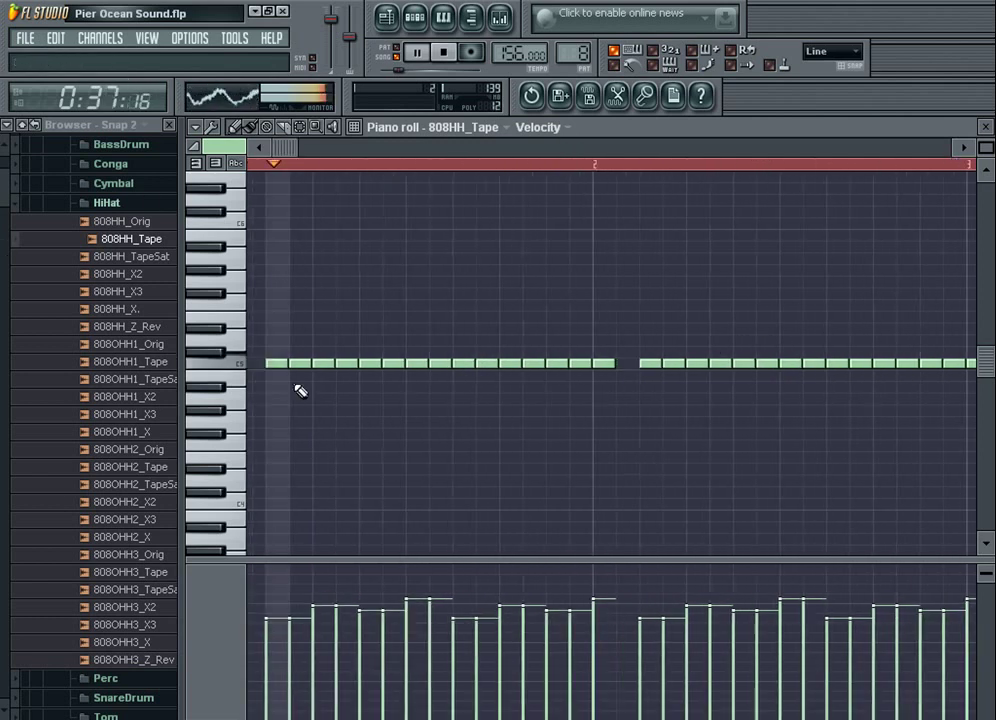
right_click(471, 362)
right_click(838, 362)
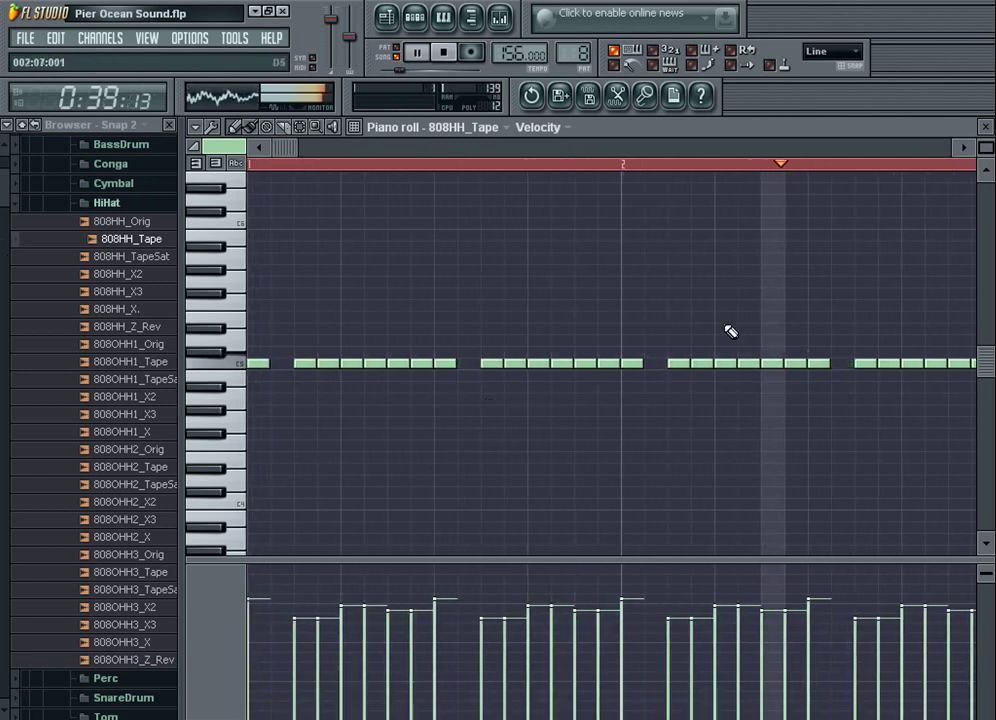
click(389, 148)
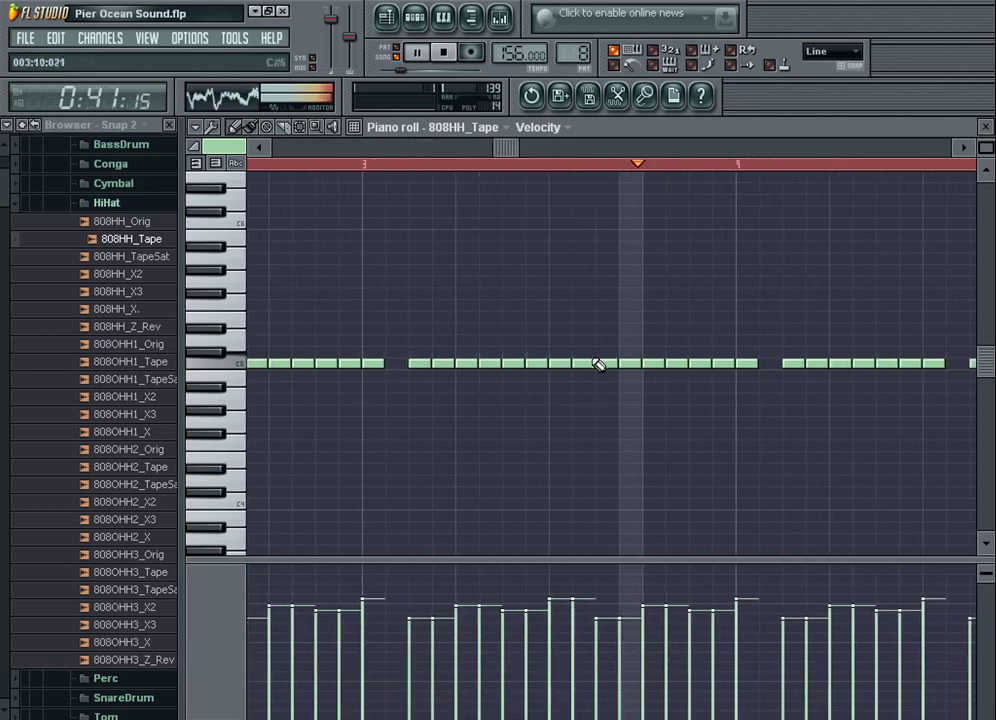
drag(506, 148, 168, 178)
right_click(376, 362)
key(ctrl+z)
right_click(378, 361)
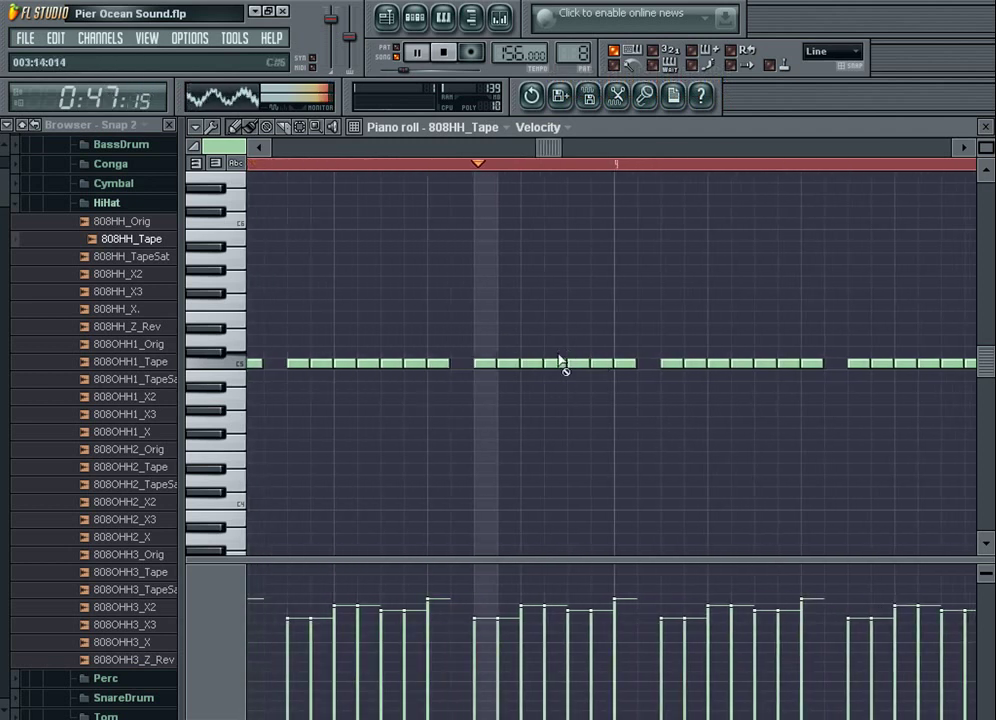
key(ctrl+z)
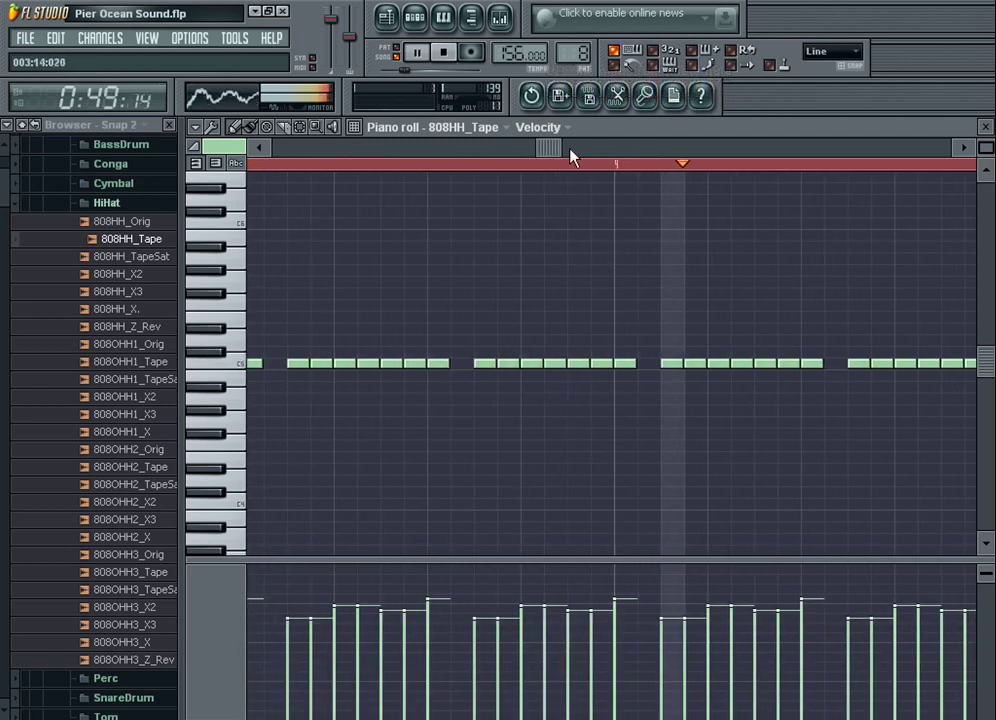
drag(567, 148, 1, 230)
key(F7)
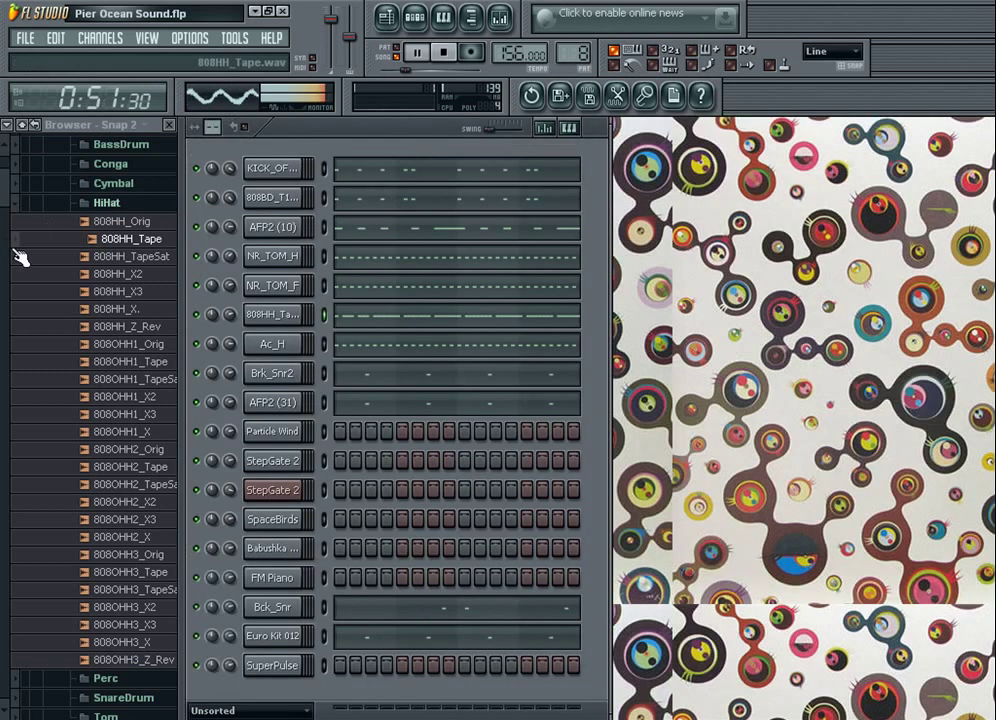
Check the 808HH_Tape channel's miscellaneous settings and open its piano roll
click(307, 316)
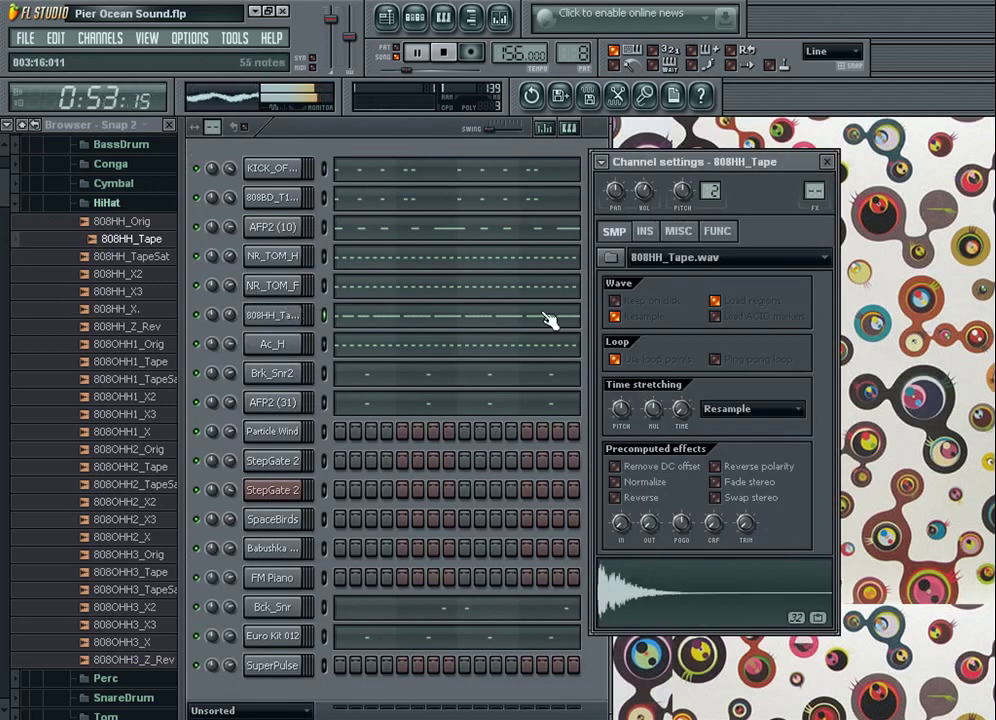
click(680, 231)
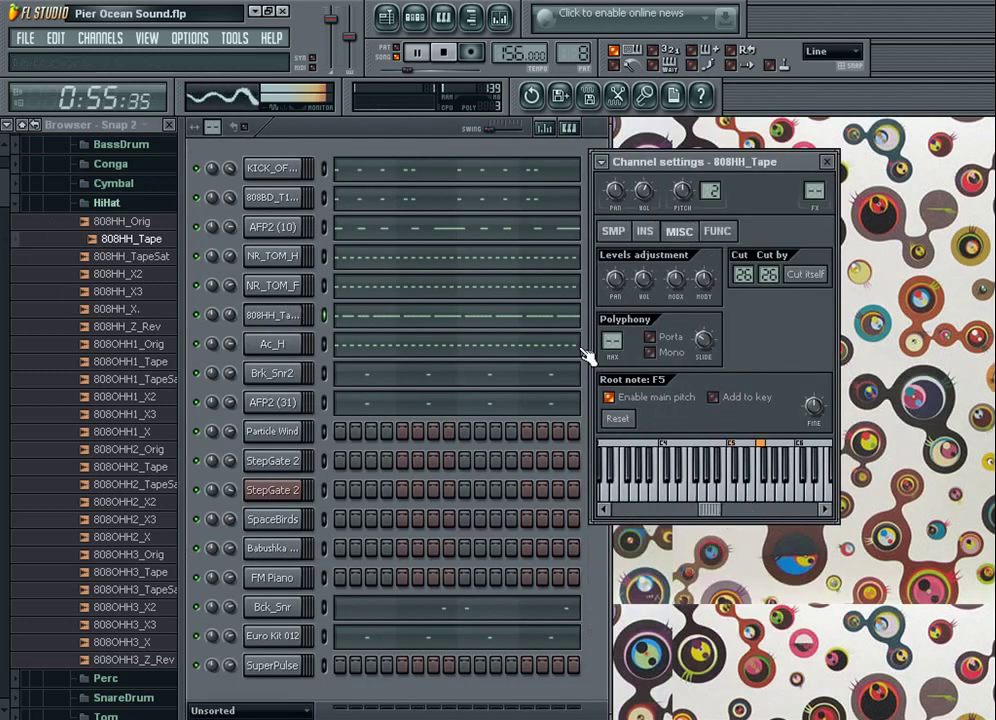
click(826, 161)
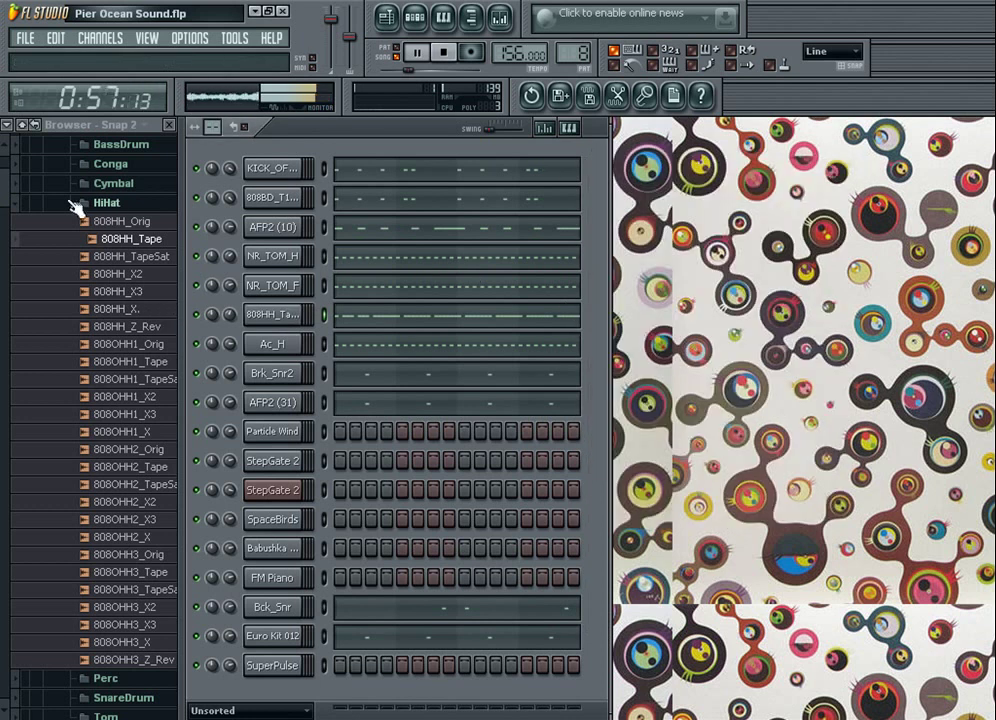
click(24, 128)
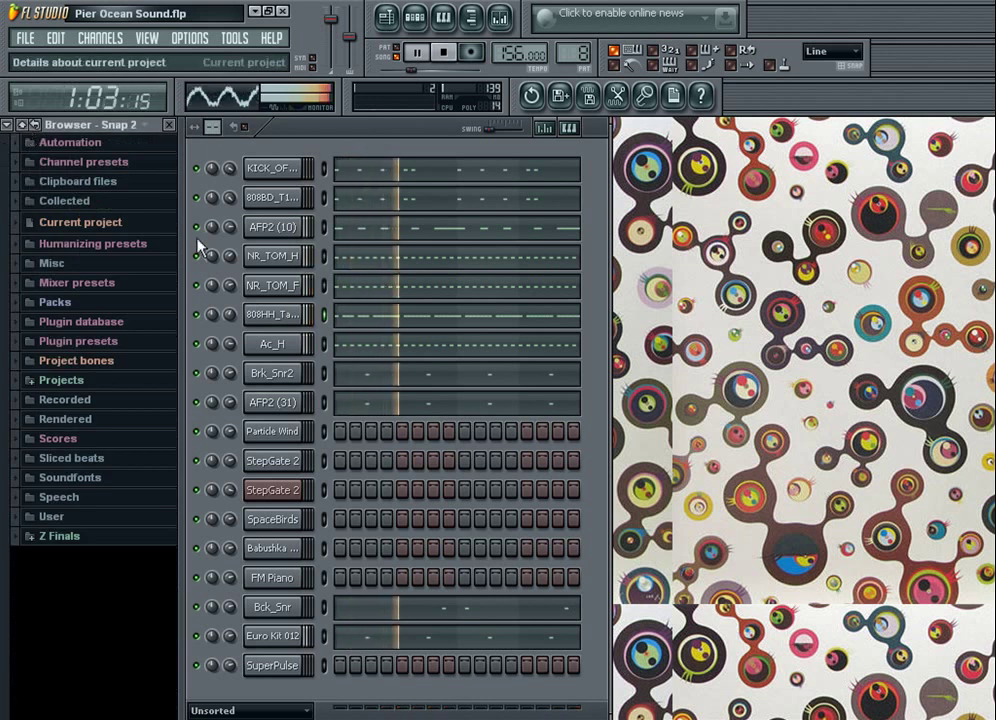
click(385, 320)
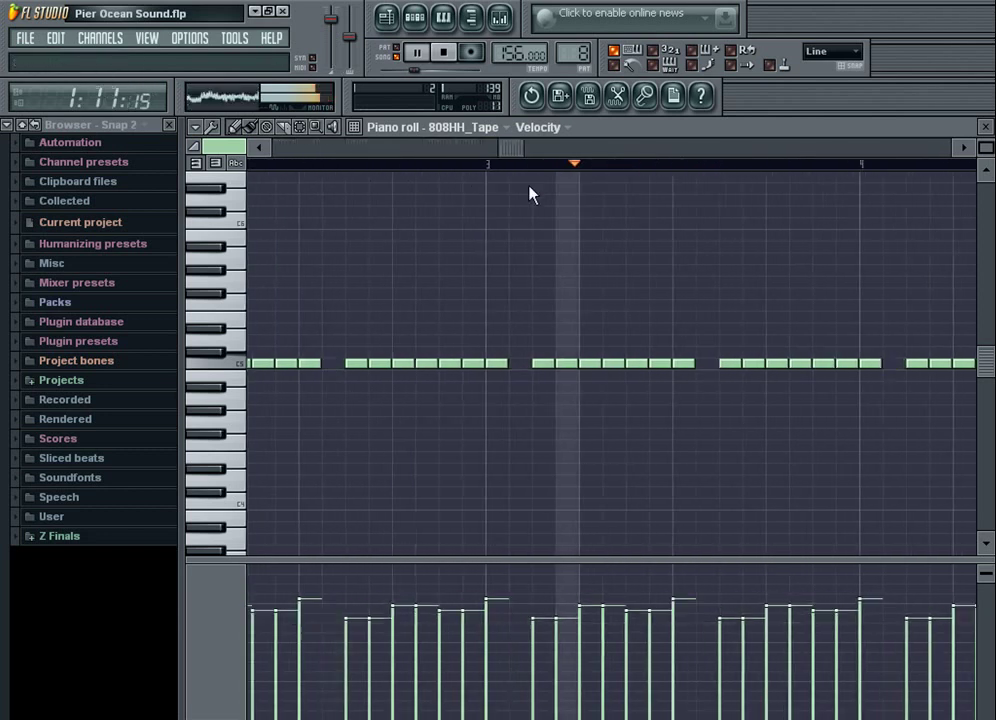
Try removing two of the last 808HH_Tape notes in bar 4, and undo the deletions
right_click(494, 362)
right_click(542, 362)
key(ctrl+z)
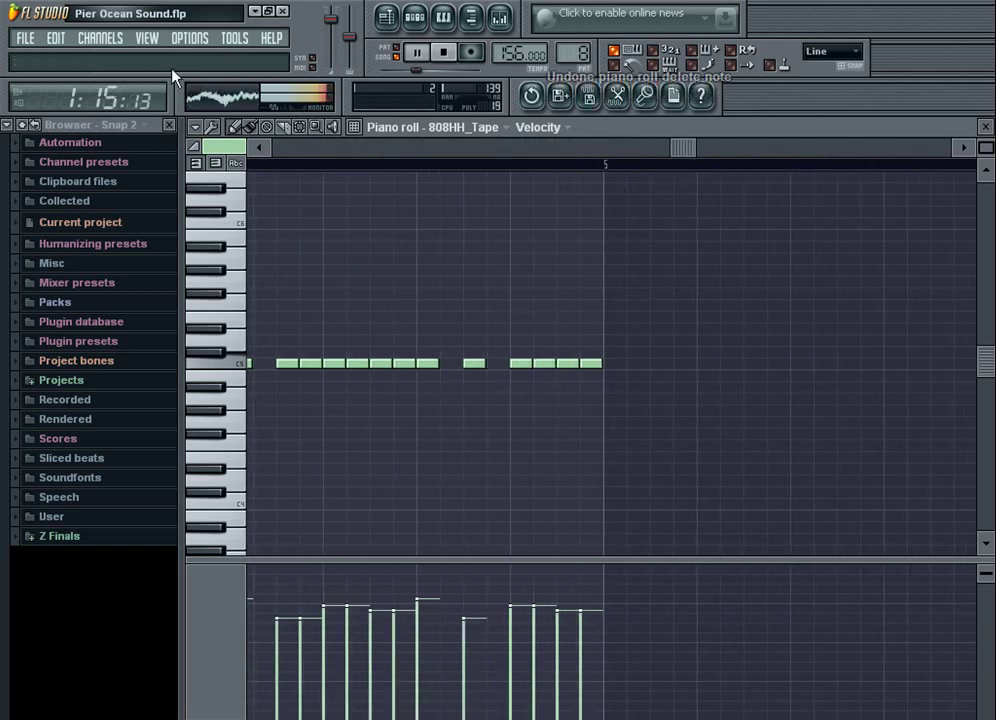
click(64, 44)
click(66, 56)
Lower the velocity of the second and fourth of the last six 808HH_Tape notes in bar 4 to about 34%
drag(679, 149, 661, 149)
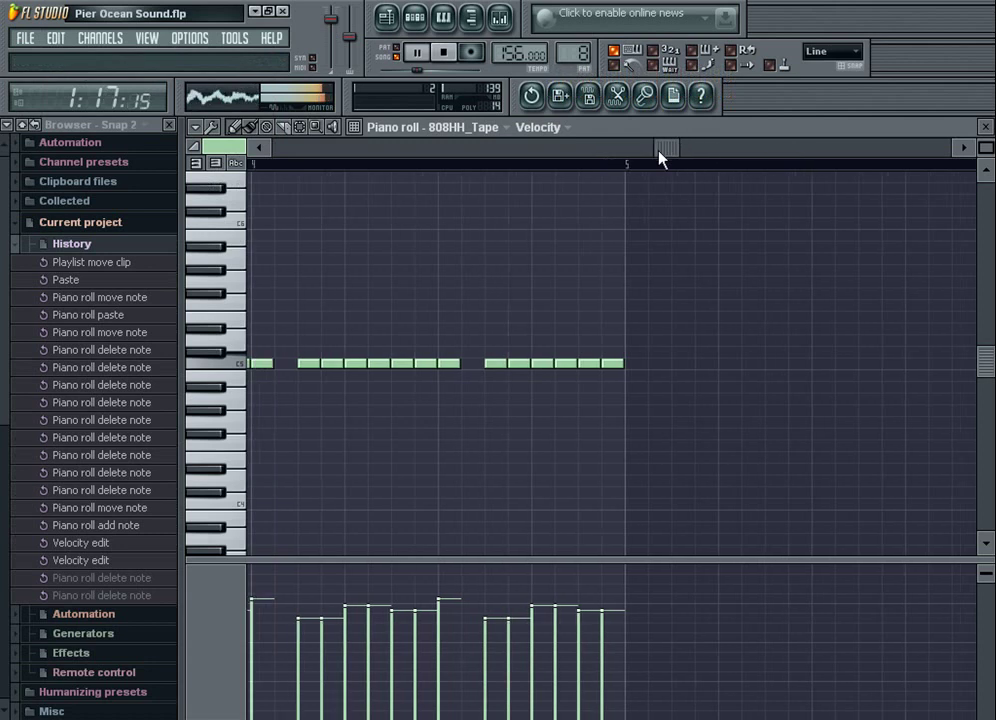
click(535, 667)
click(582, 668)
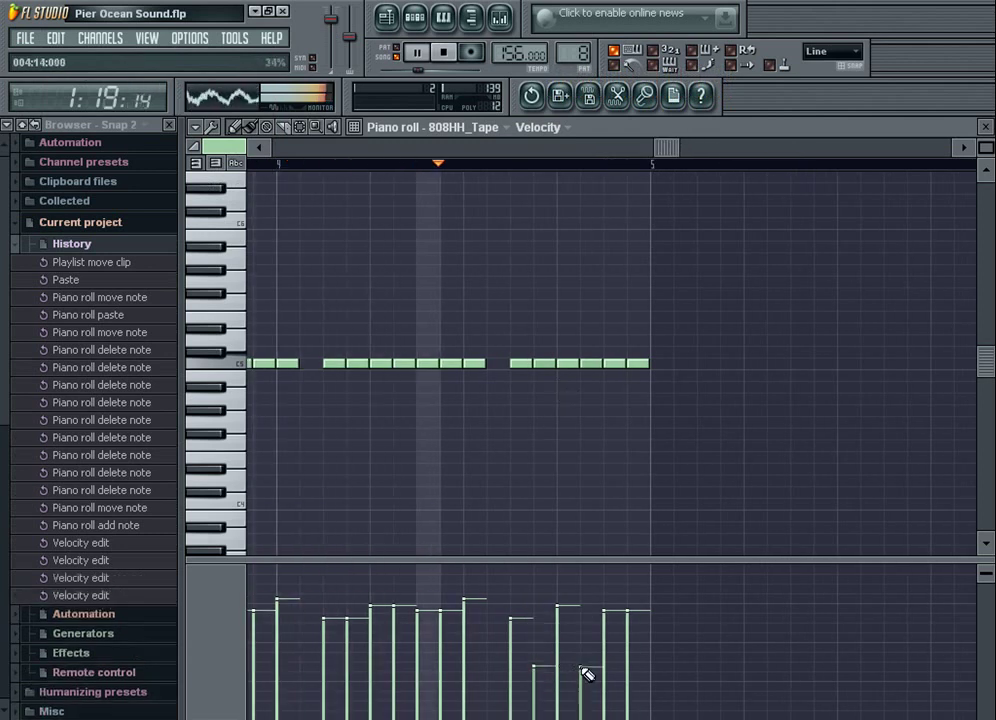
Set the velocity of the second, fourth and sixth of the last six 808HH_Tape notes in bars 4 and 2 to about 42%
click(626, 668)
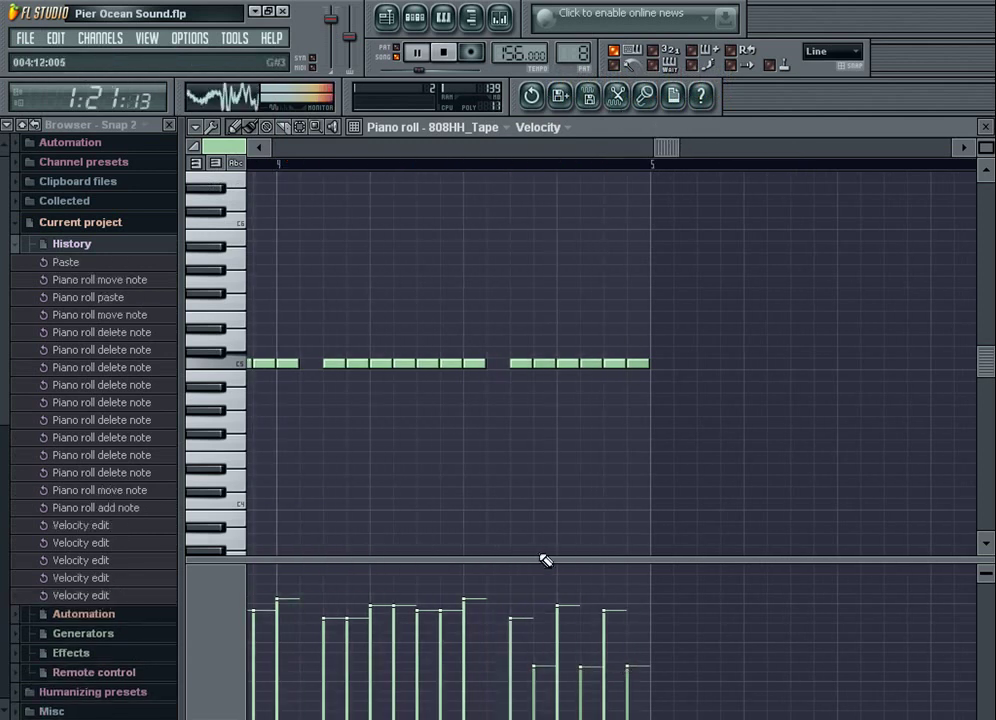
click(536, 650)
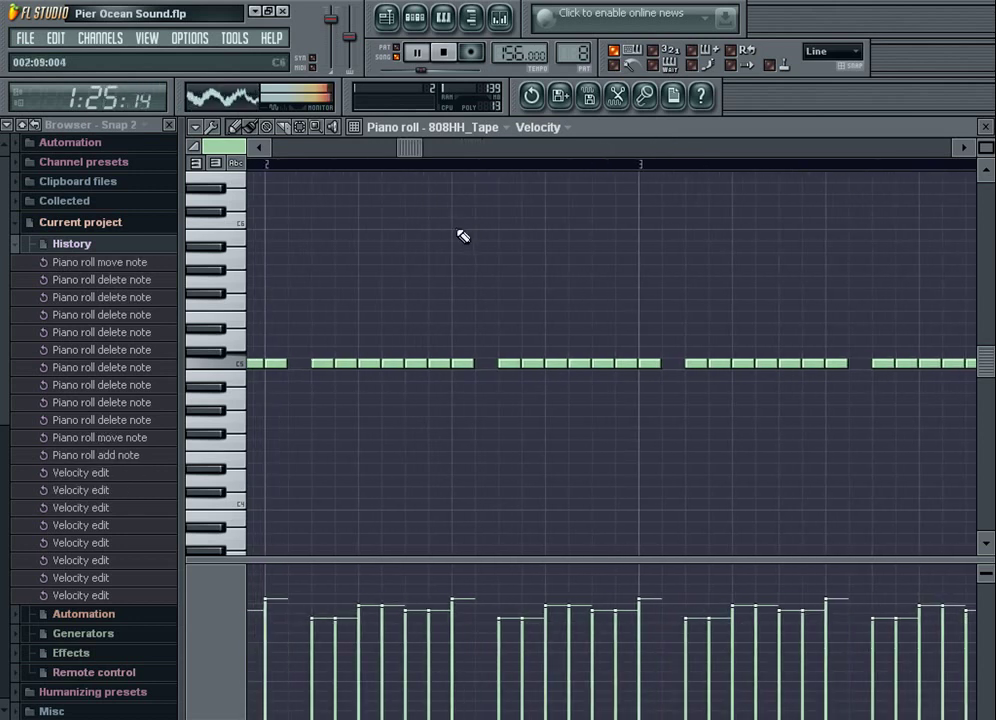
mouse_move(596, 666)
mouse_down()
mouse_move(611, 651)
mouse_move(565, 660)
mouse_up()
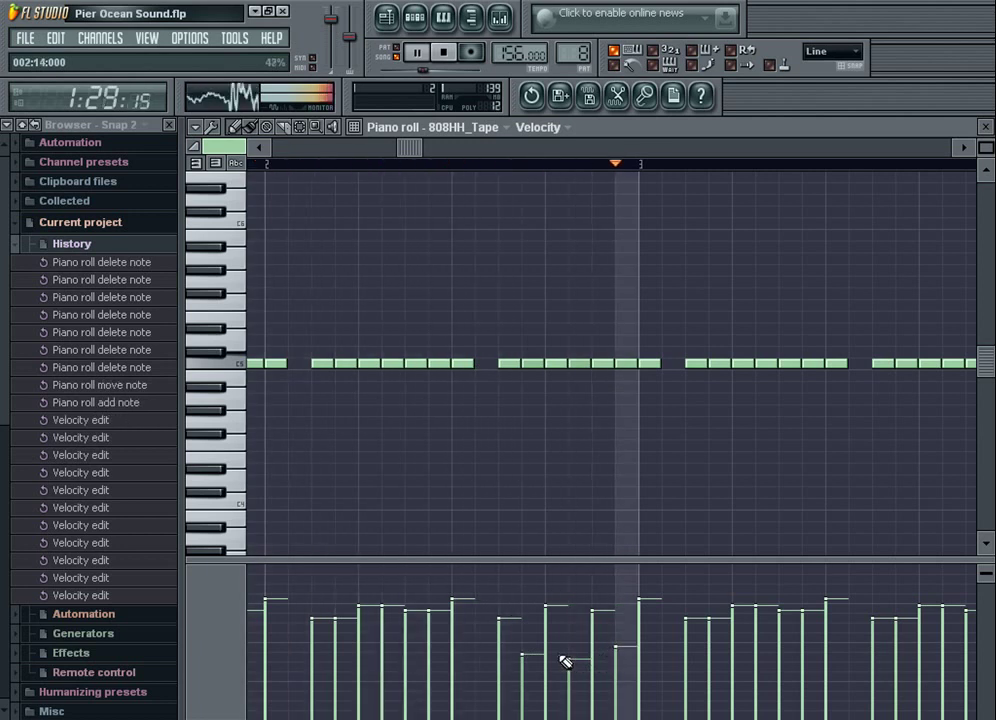
drag(477, 159, 569, 162)
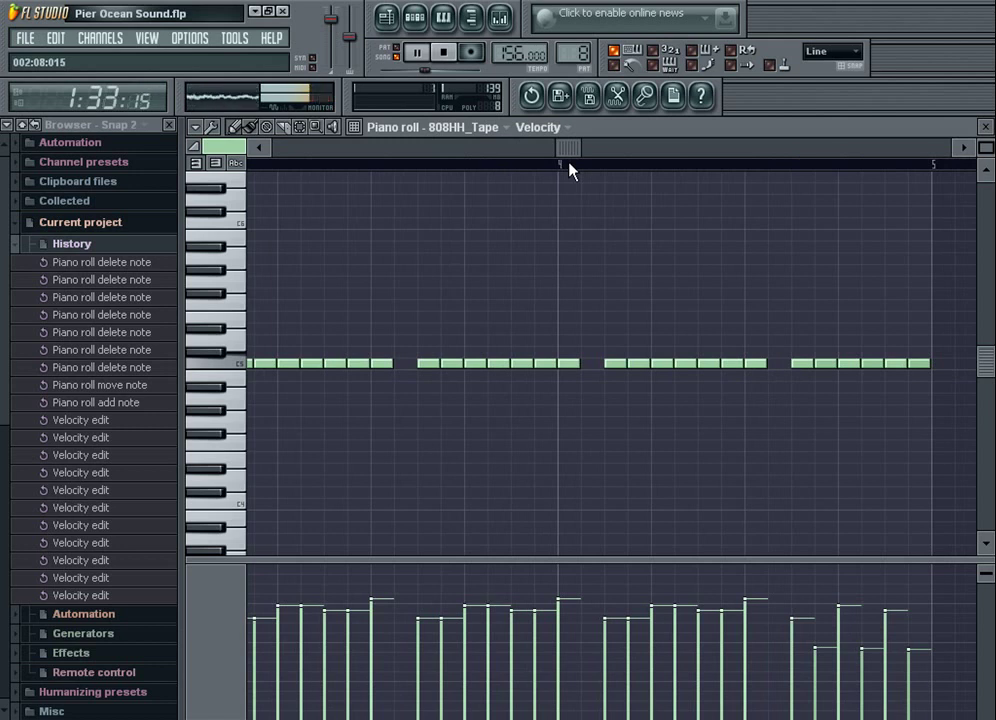
Pan the first 808HH_Tape note of bars 1 and 3 left and of bars 2 and 4 right, and return to the channels
click(224, 653)
click(268, 535)
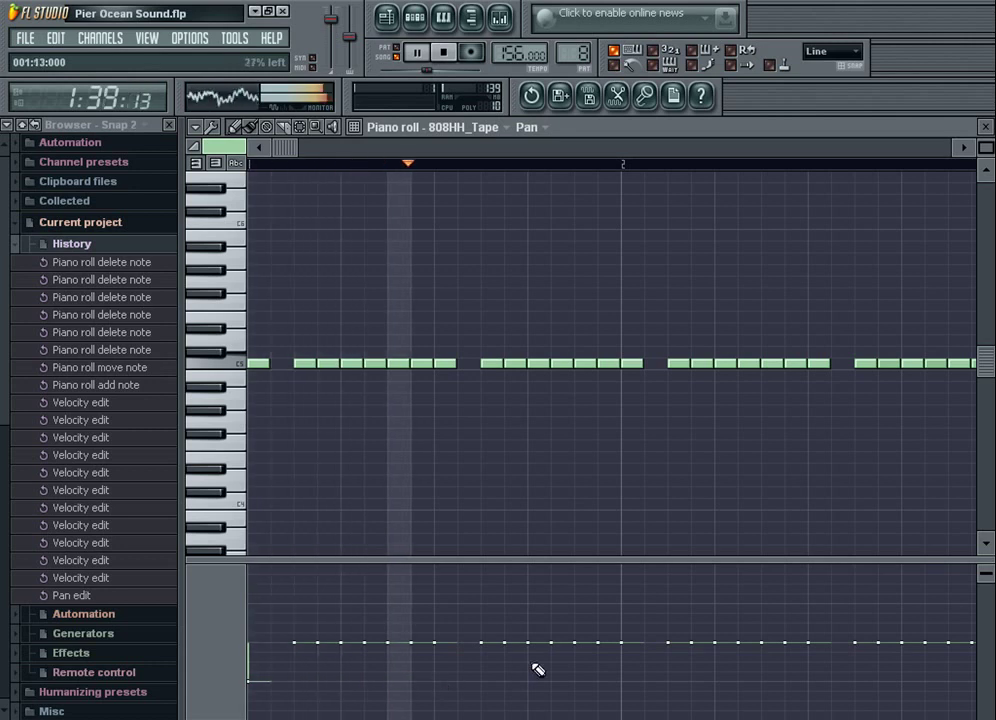
click(624, 609)
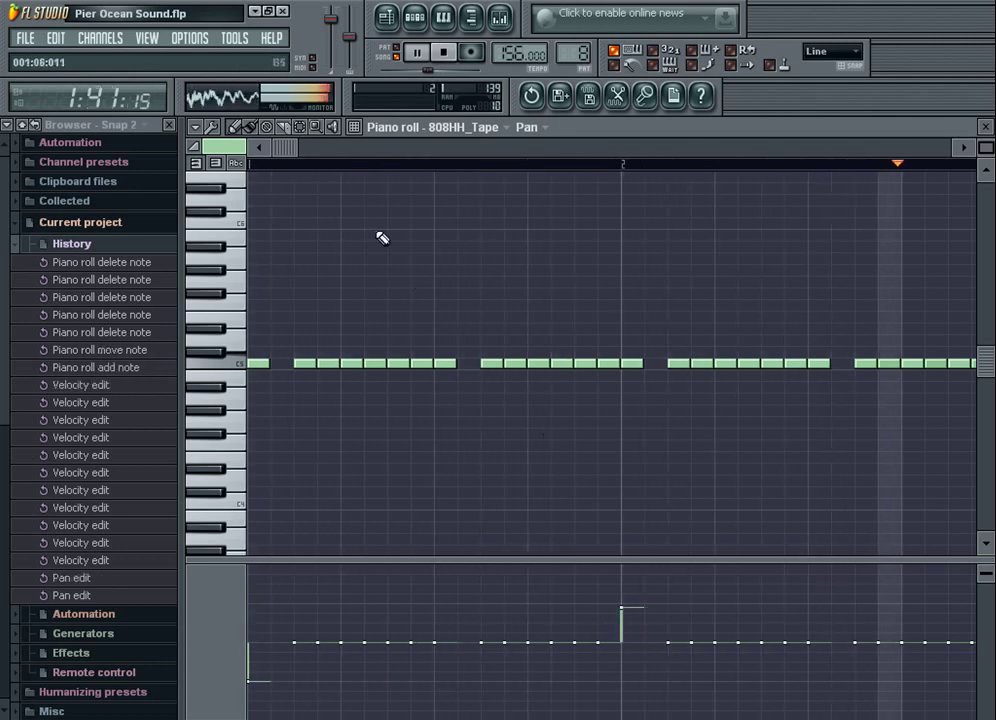
click(460, 605)
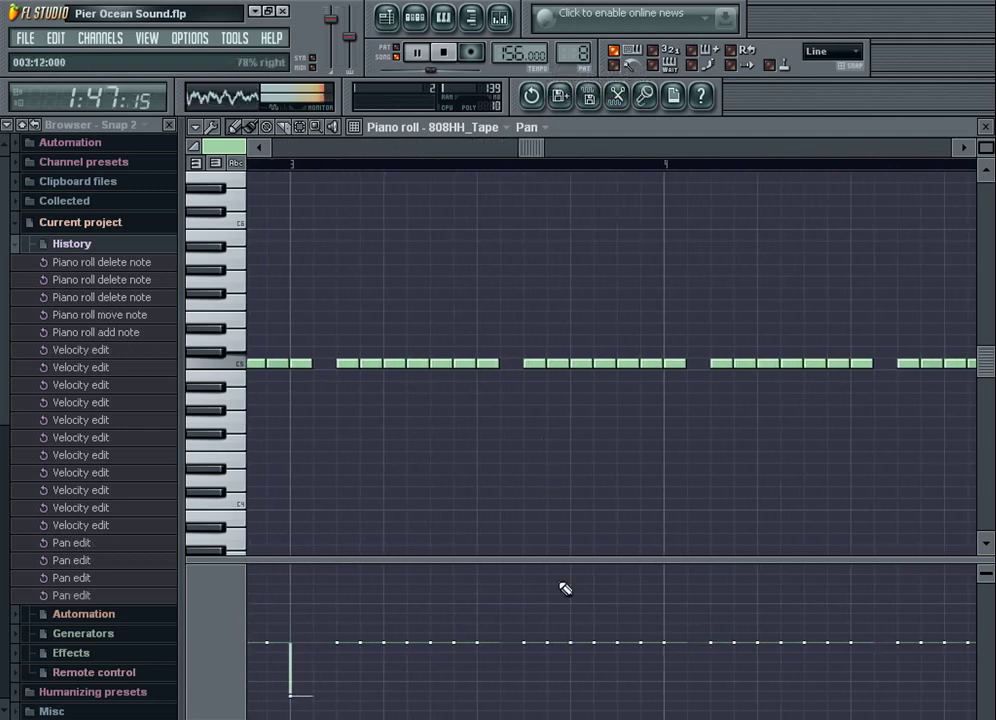
click(684, 612)
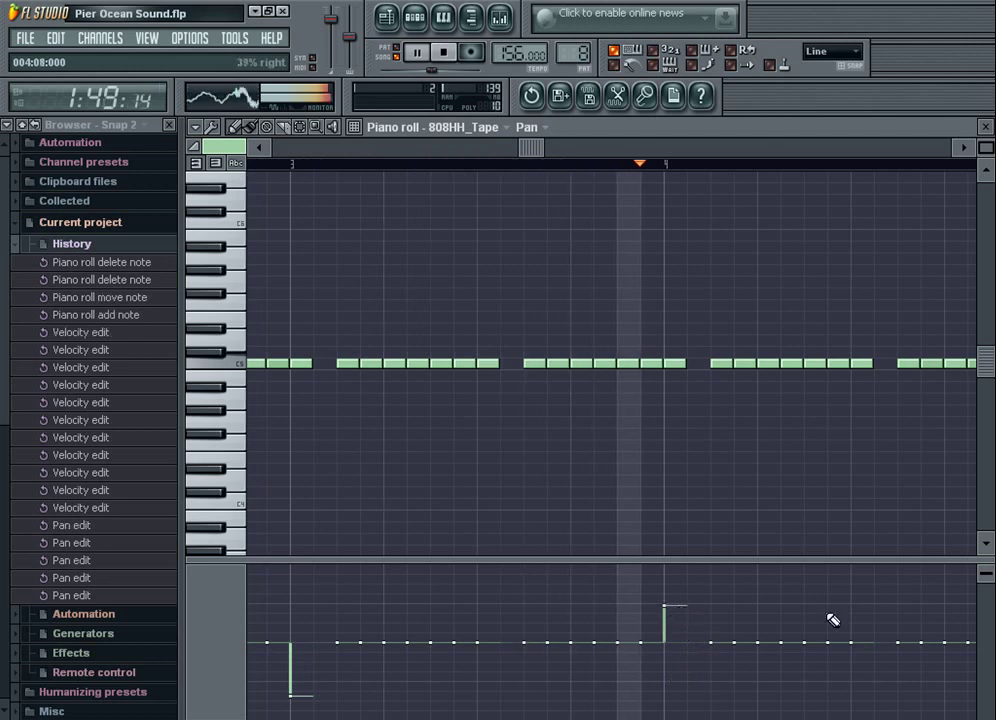
click(878, 603)
key(F7)
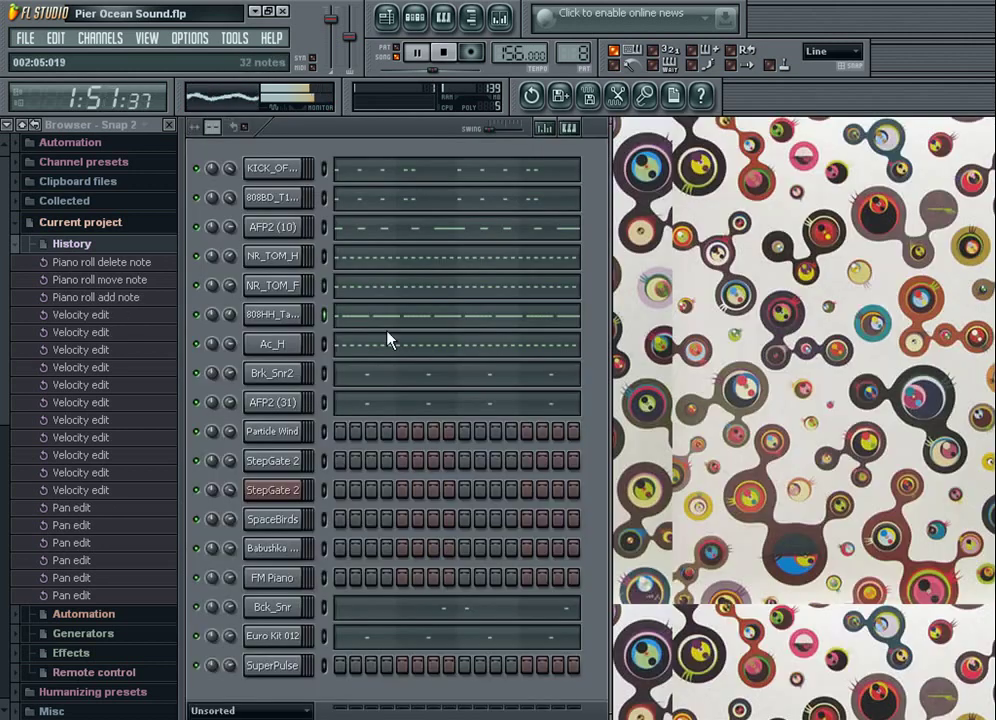
Try a 50 The Isley Brothers - Don't Say Good Night (7) clip on the seventh playlist track, and place A More Sound (2) there instead
key(F5)
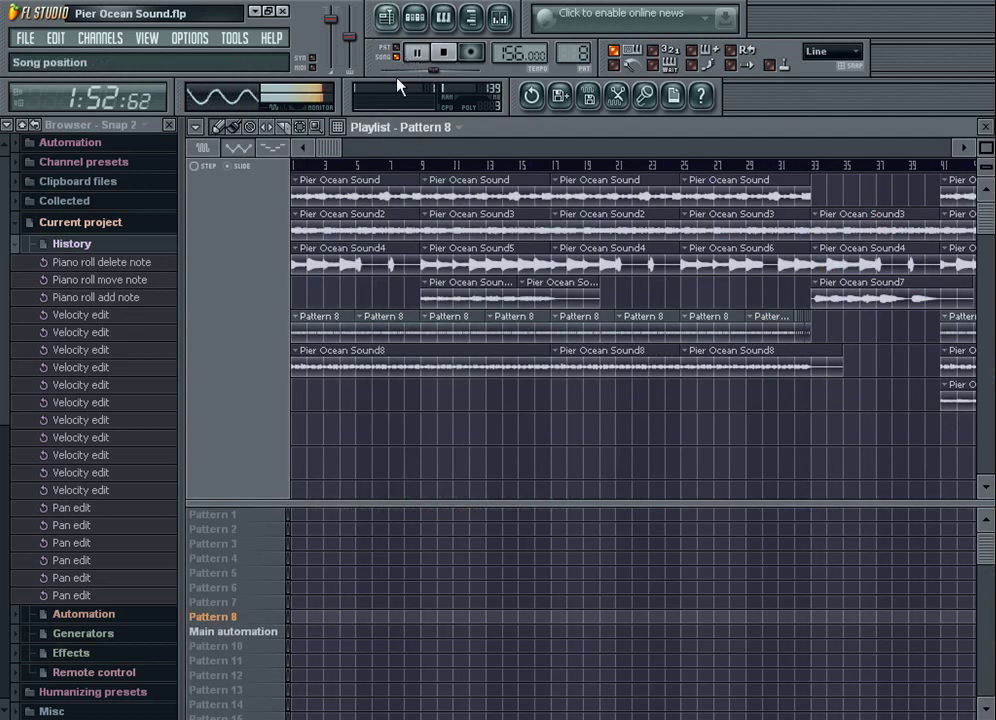
click(31, 127)
click(82, 540)
click(84, 580)
drag(4, 572, 3, 667)
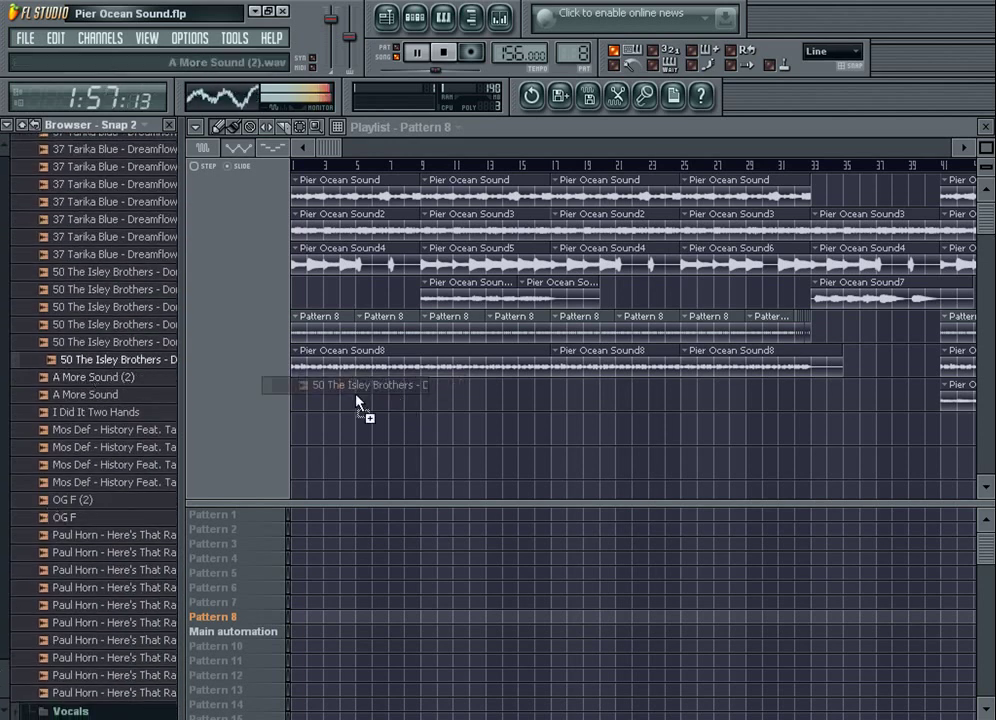
drag(397, 400, 316, 400)
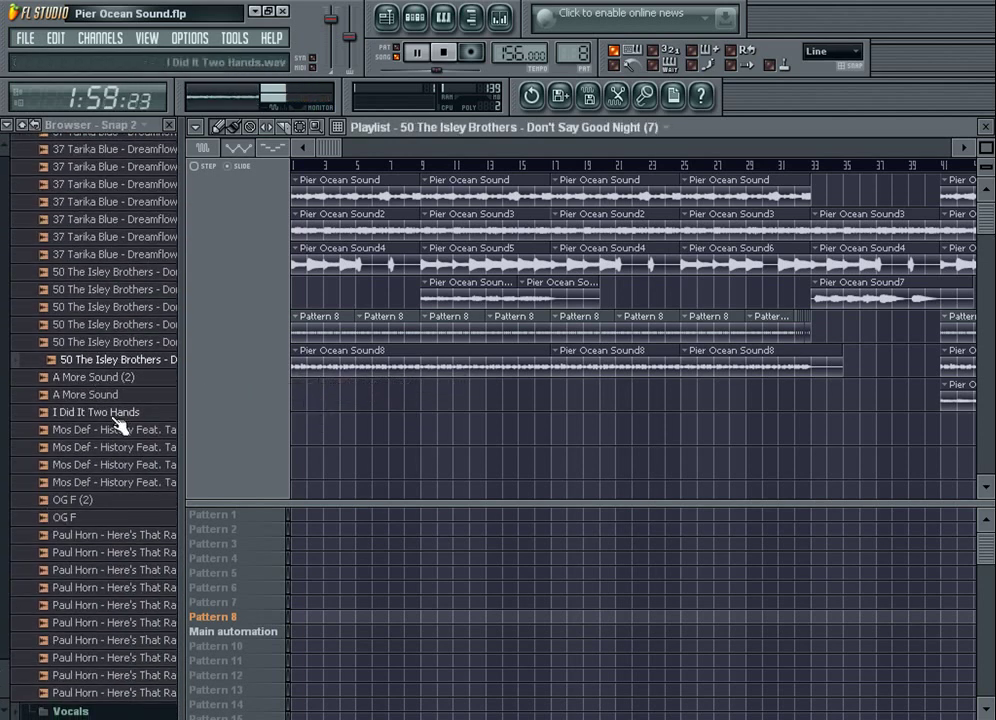
drag(95, 377, 372, 410)
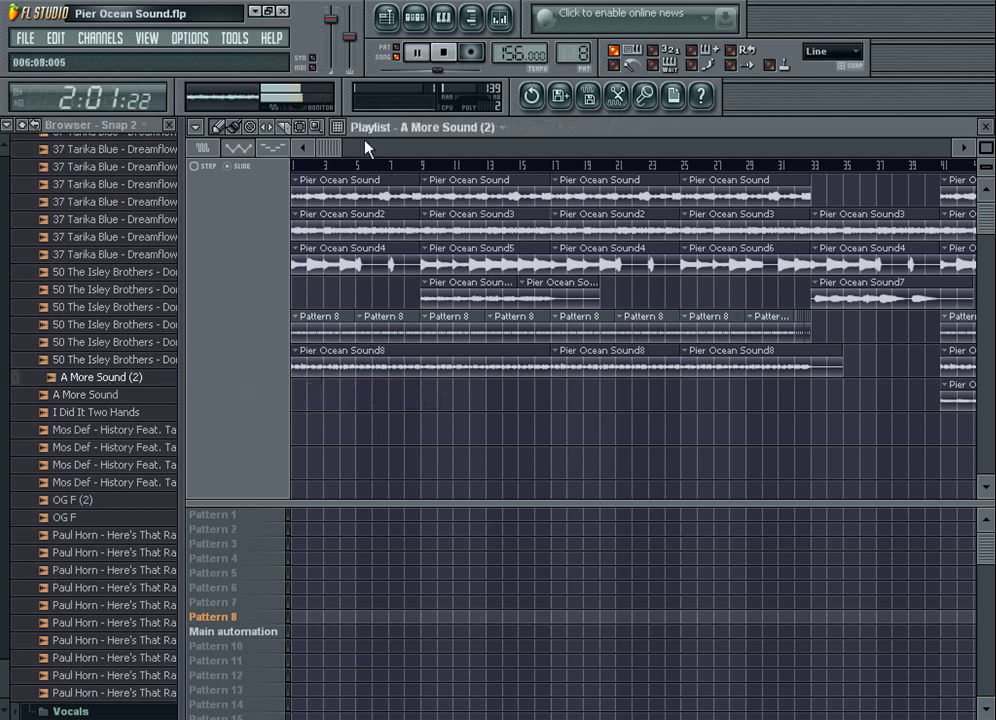
Shift the rest of the arrangement to start two steps before bar 2, keeping the A More Sound (2) clip at the start of bar 1
drag(986, 147, 986, 100)
click(378, 409)
key(ctrl+a)
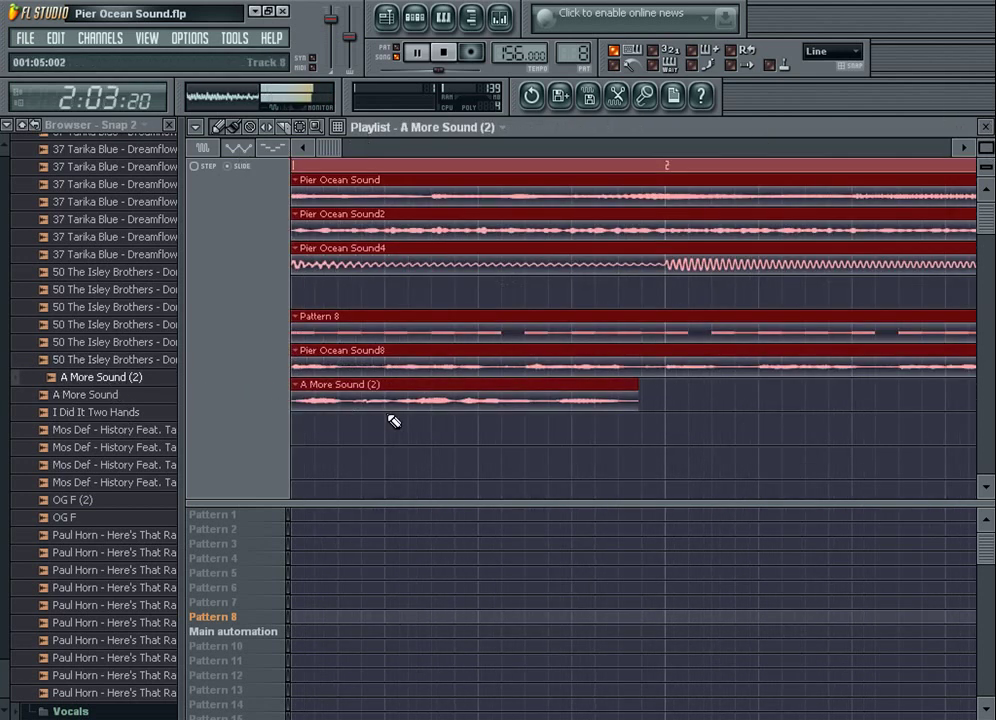
key(shift+Right)
key(ctrl+d)
drag(741, 383, 367, 382)
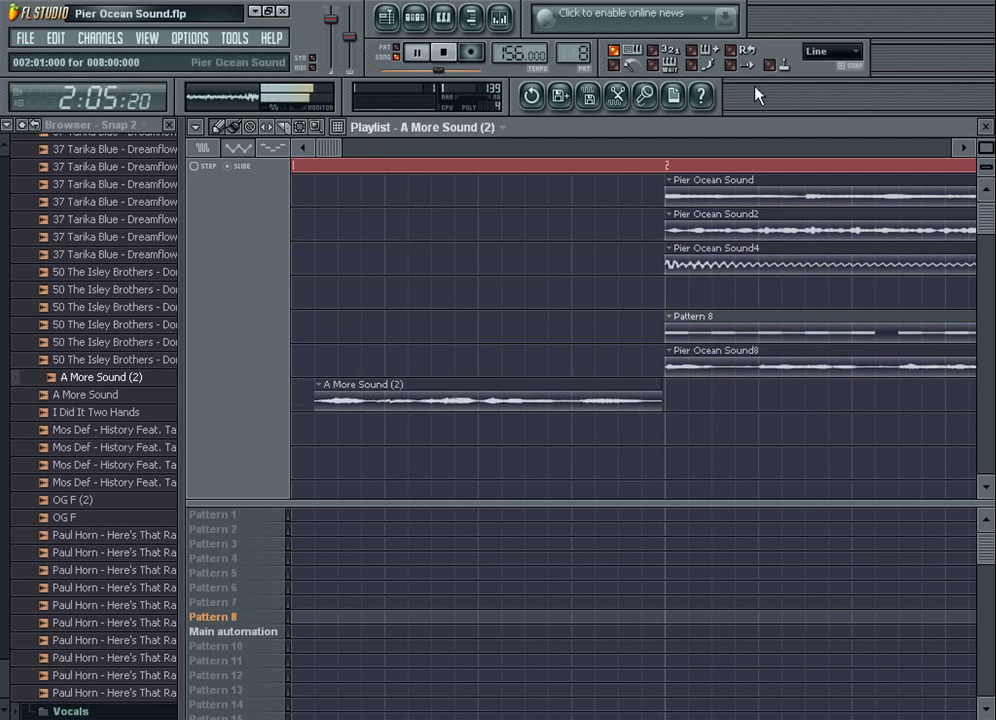
click(825, 56)
click(828, 72)
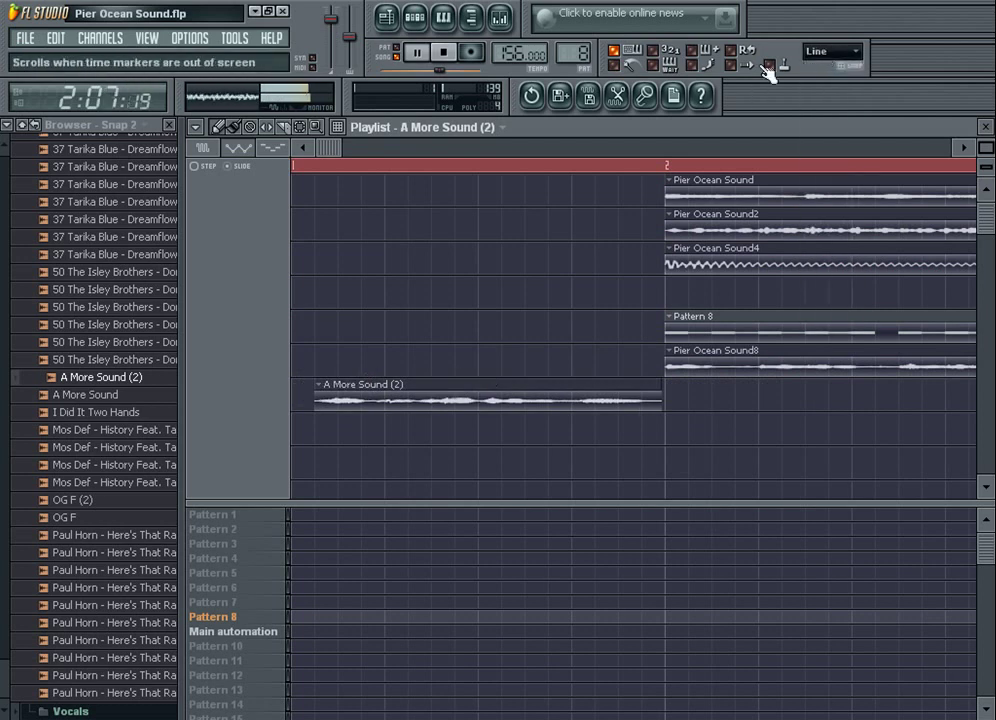
drag(494, 390, 469, 390)
key(ctrl+a)
key(ctrl+d)
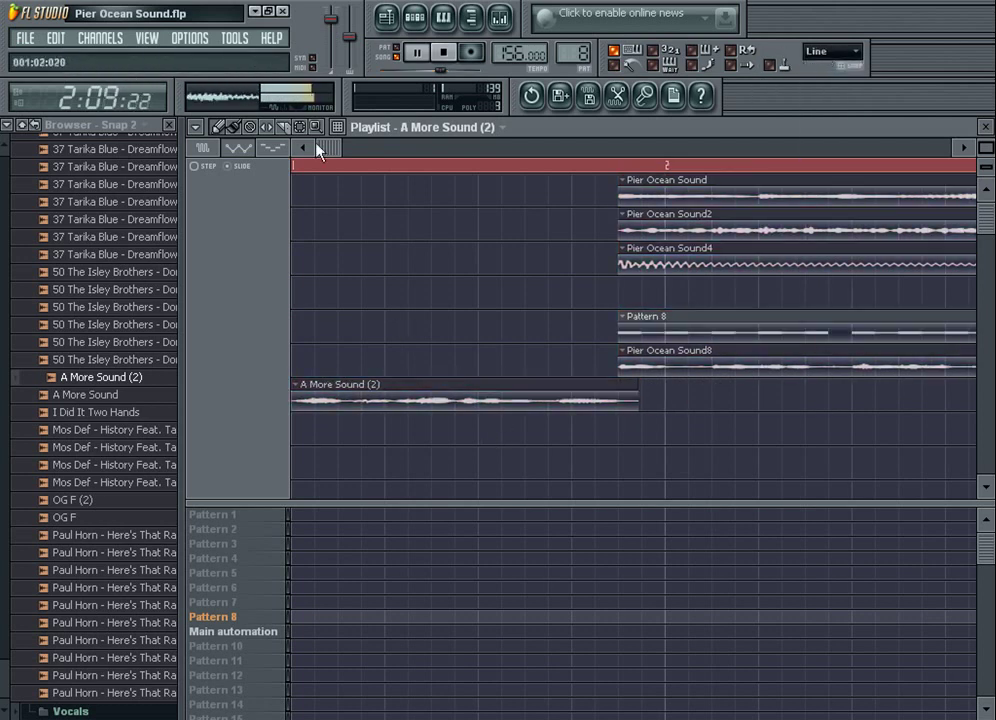
Create a master volume automation clip over the first two steps of the song
click(316, 167)
right_click(330, 24)
click(376, 144)
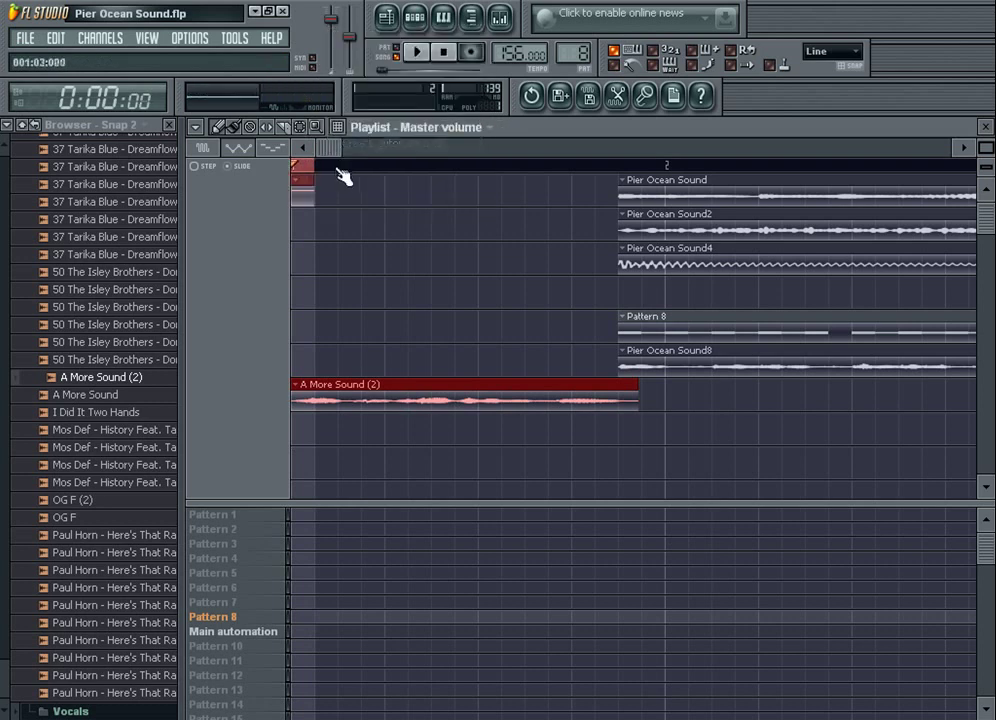
click(500, 385)
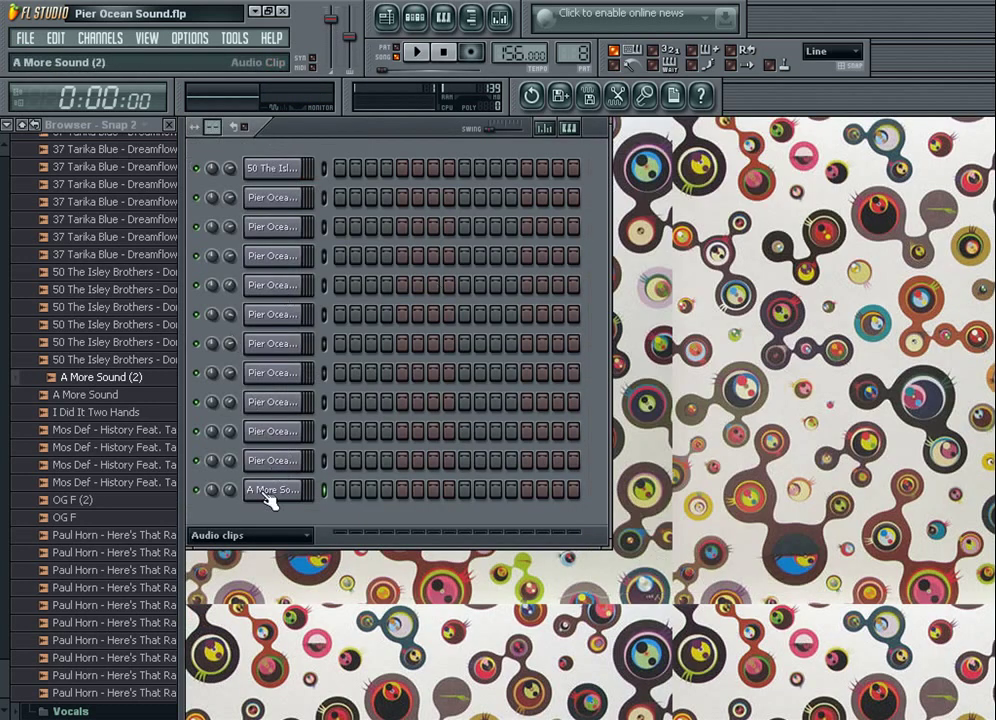
Display all channels in the step sequencer and save the project
click(240, 535)
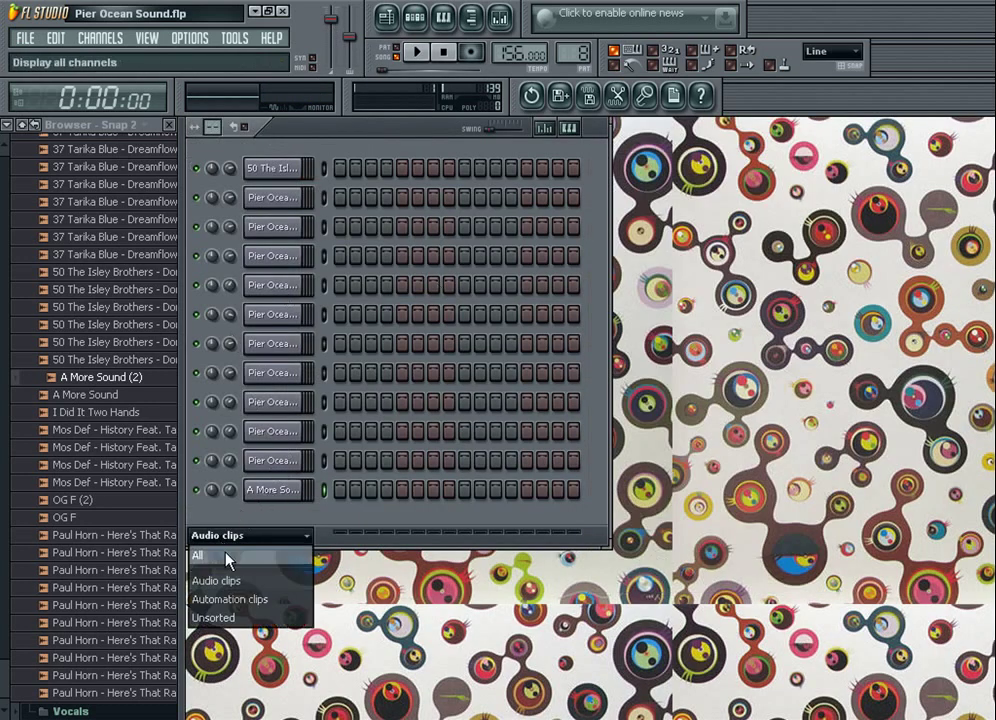
click(215, 556)
drag(603, 290, 598, 682)
click(25, 40)
click(50, 119)
Delete the unused 50 The Isley Brothers audio clip channel and start playback
key(space)
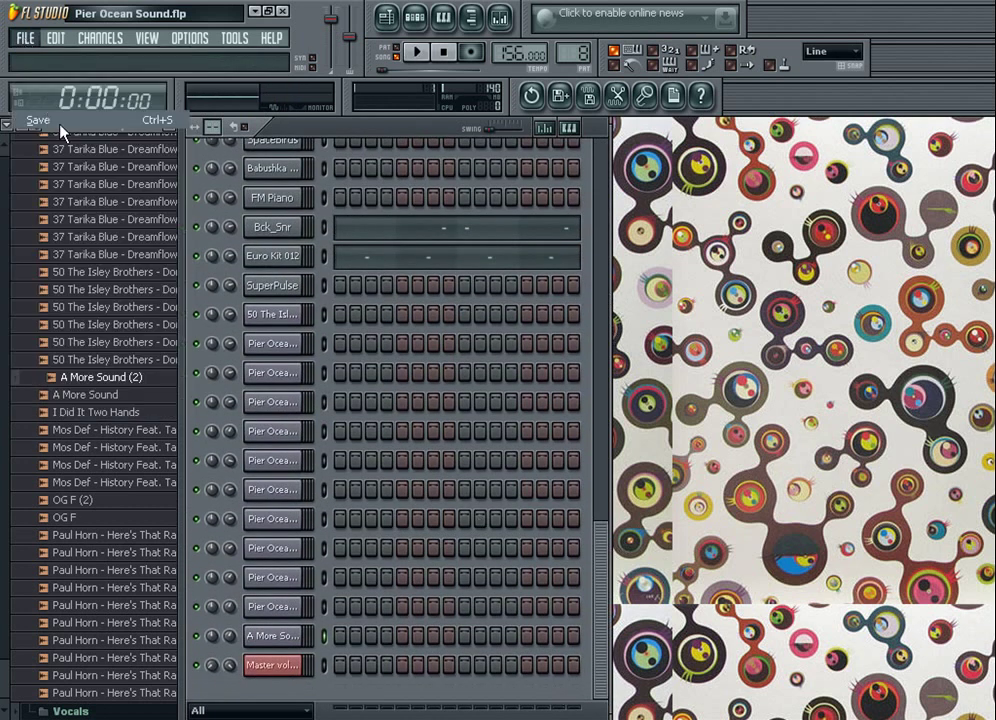
key(space)
click(276, 315)
click(276, 315)
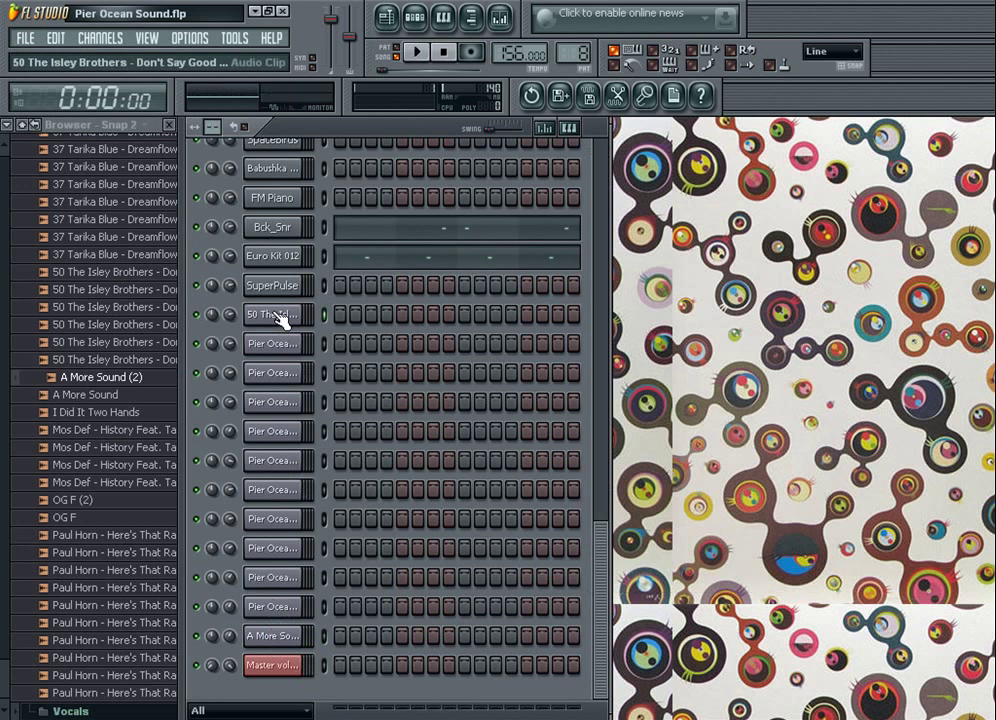
key(alt+Delete)
key(Return)
key(space)
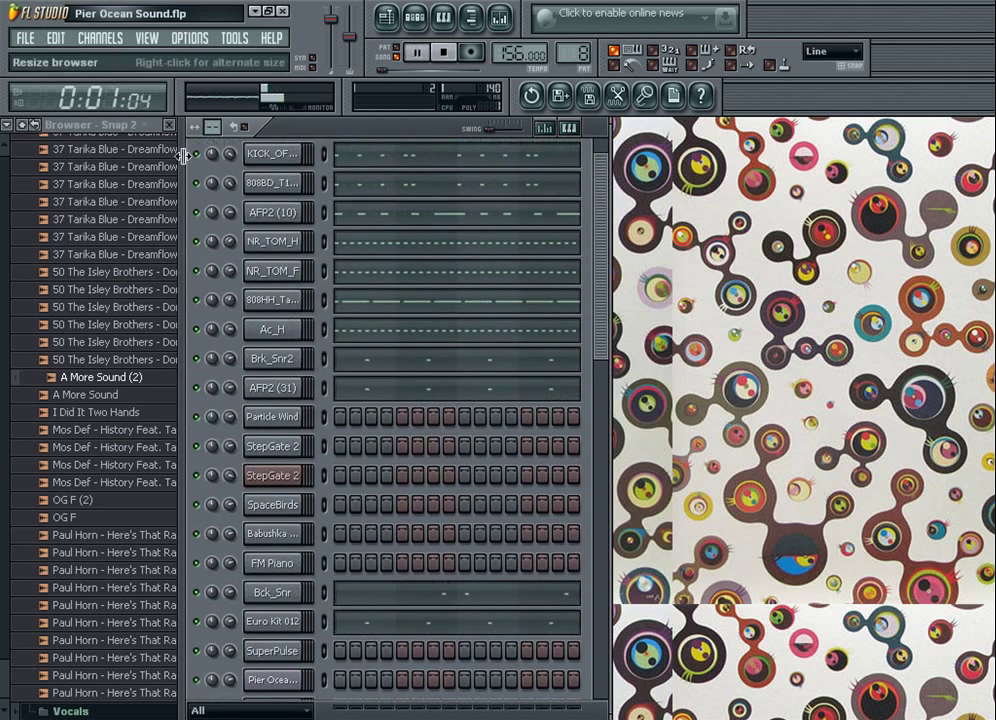
Enable the Fruity Limiter on the Master mixer track and open its window
click(24, 125)
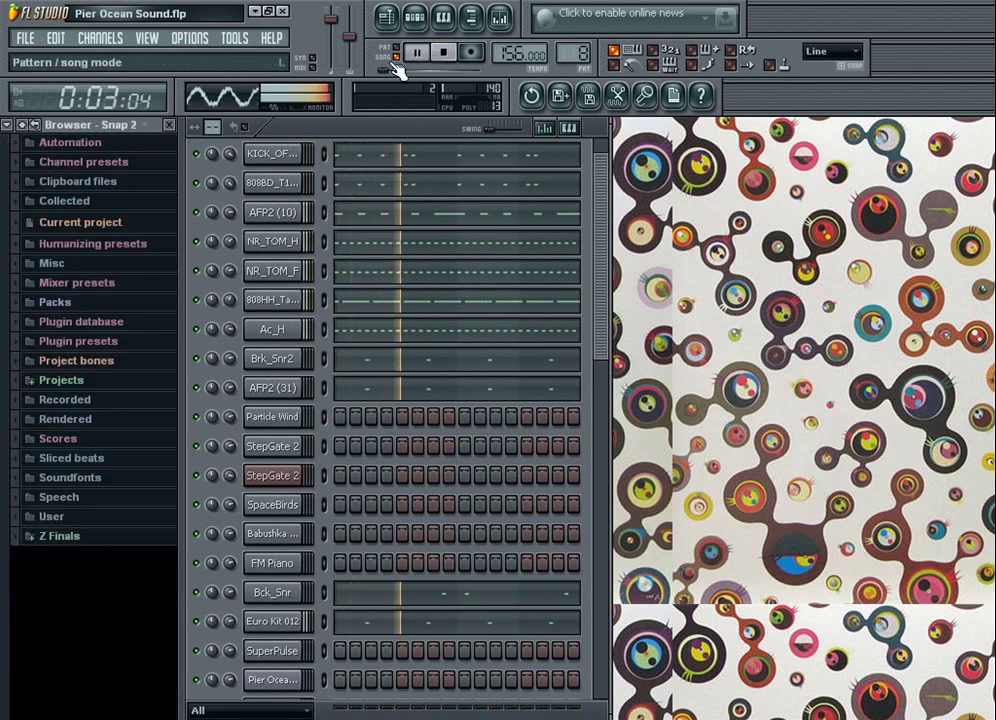
click(497, 24)
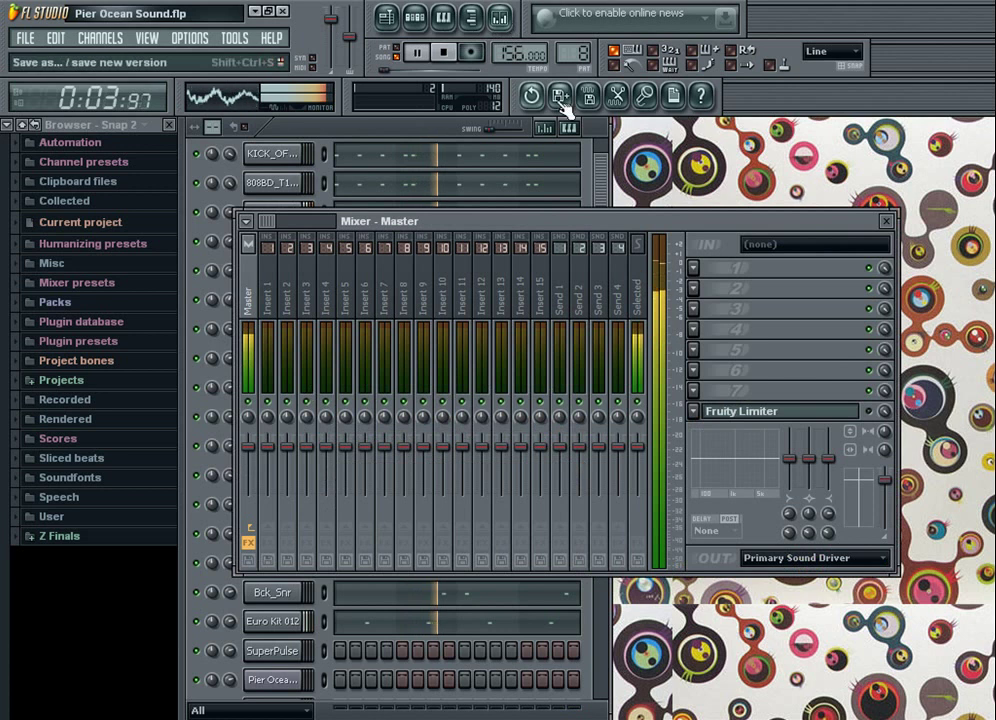
click(865, 412)
key(F9)
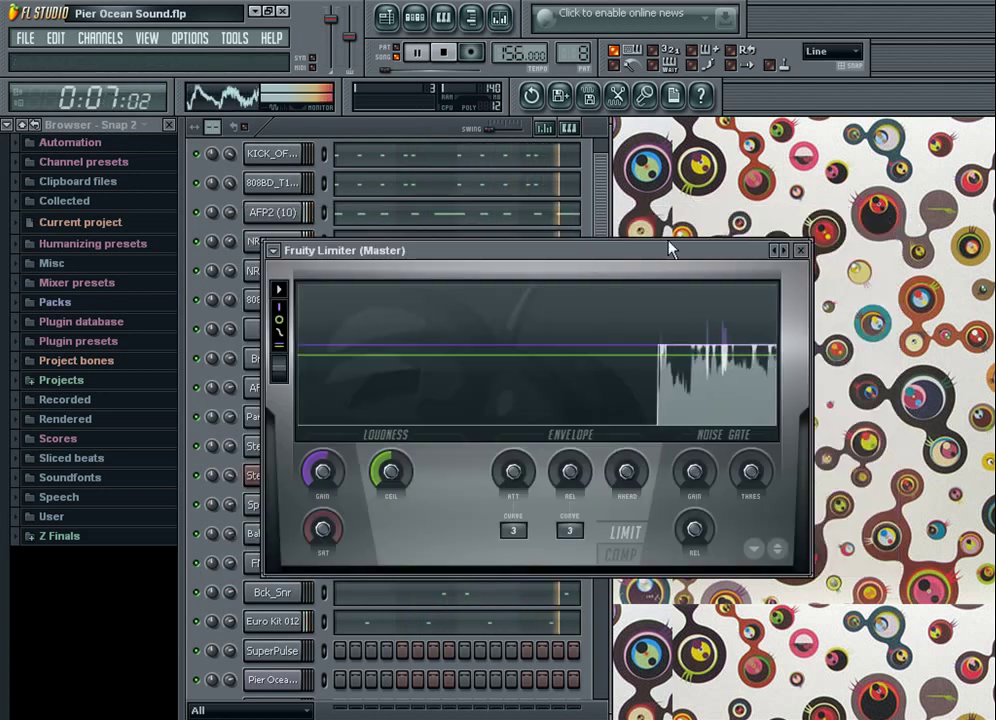
Reset the AFP2 (31) channel's root note to C5 and pan the channel about 30% left
click(596, 200)
click(296, 394)
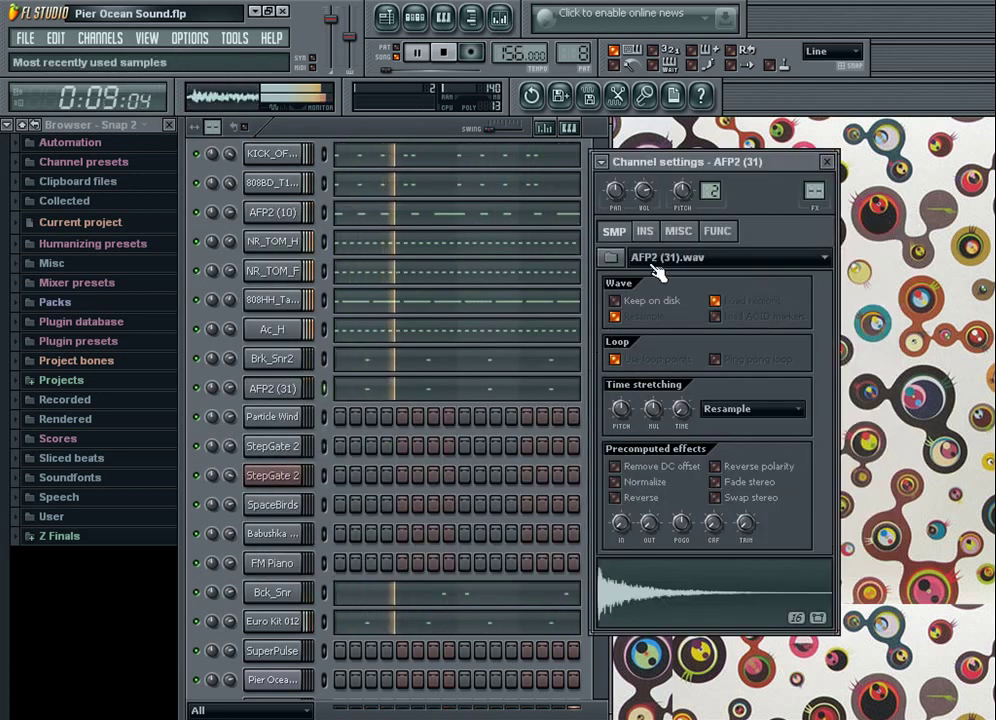
click(678, 231)
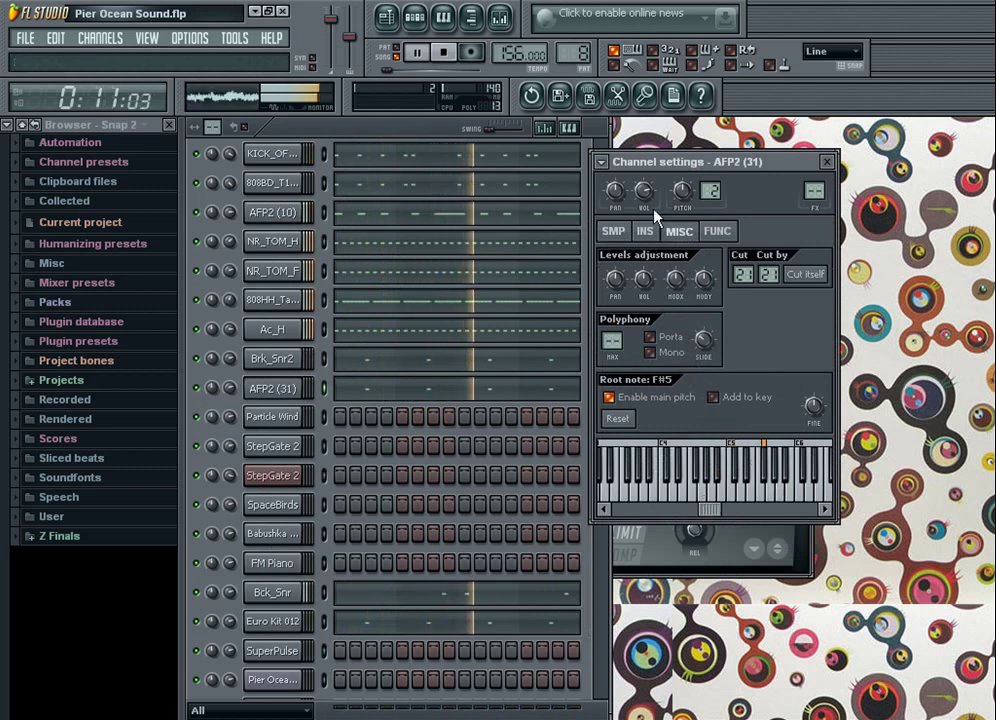
right_click(751, 468)
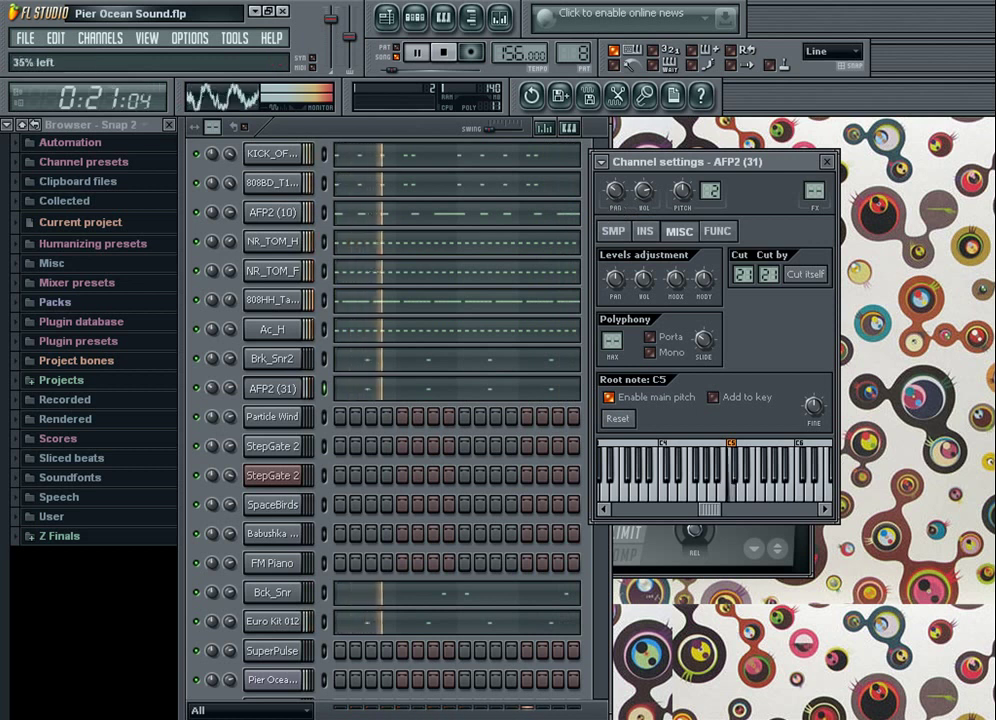
drag(617, 190, 617, 185)
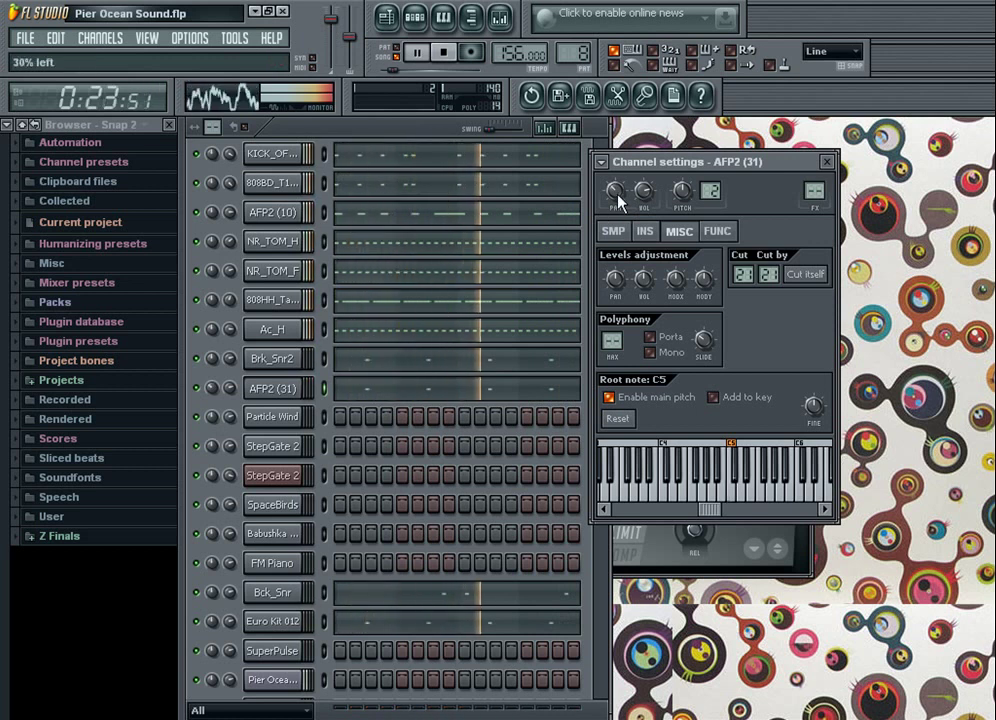
With snapping off, nudge all AFP2 (31) notes slightly behind the beat, and restore Line snapping
click(416, 388)
click(834, 51)
click(811, 133)
click(834, 51)
click(820, 111)
key(ctrl+a)
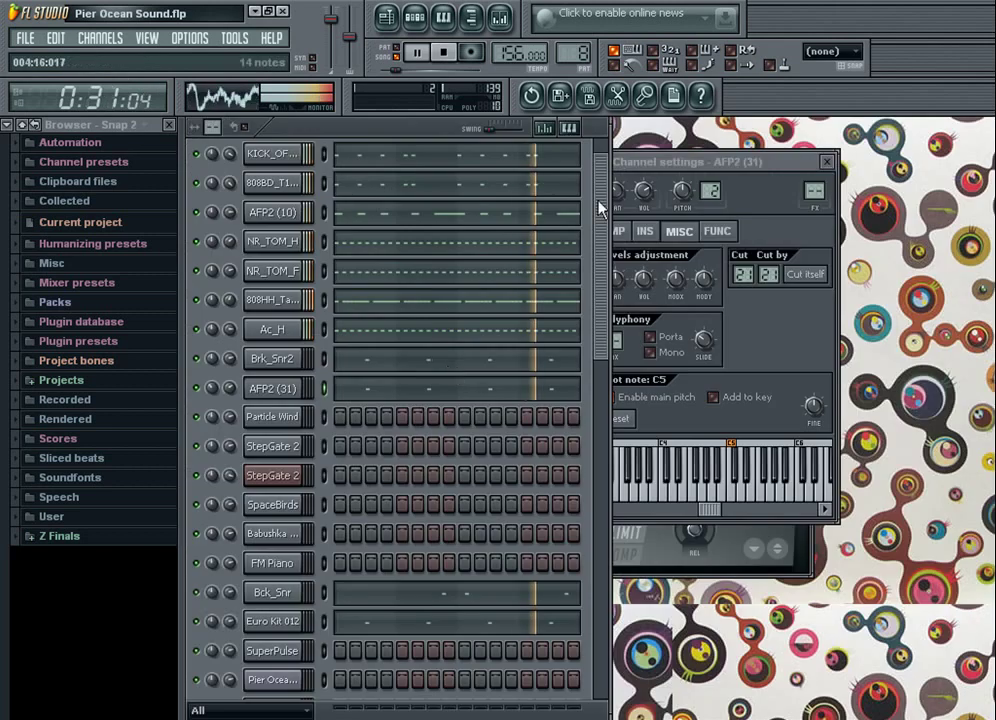
click(817, 52)
click(814, 71)
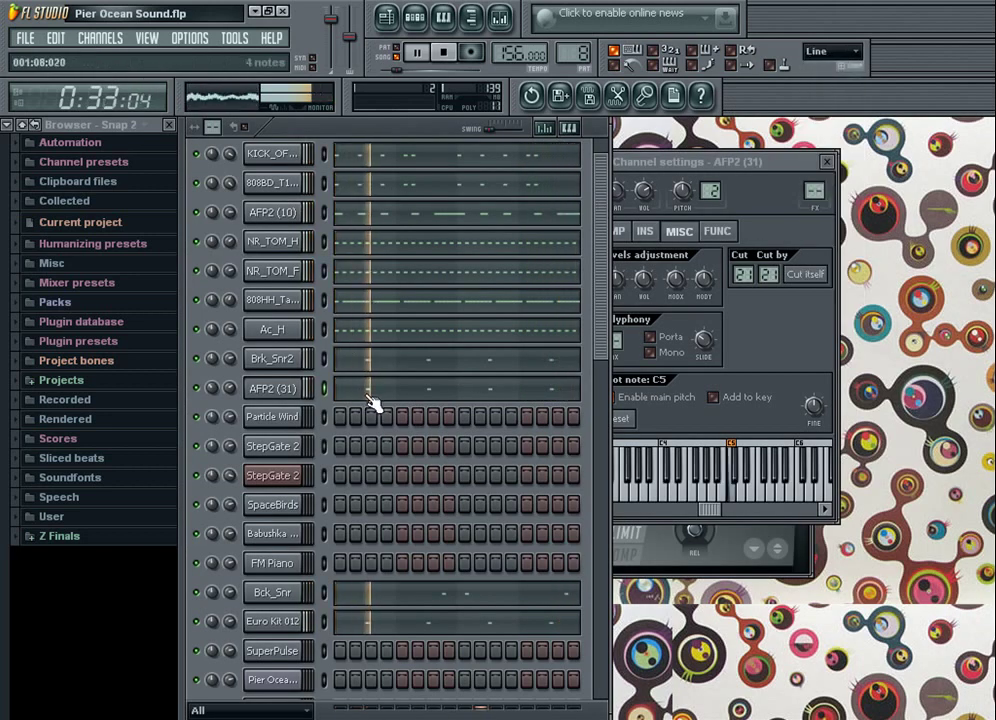
With snapping off, move all AFP2 (31) notes slightly earlier onto the beat, restore Line snapping and return to the channels
click(372, 402)
click(830, 51)
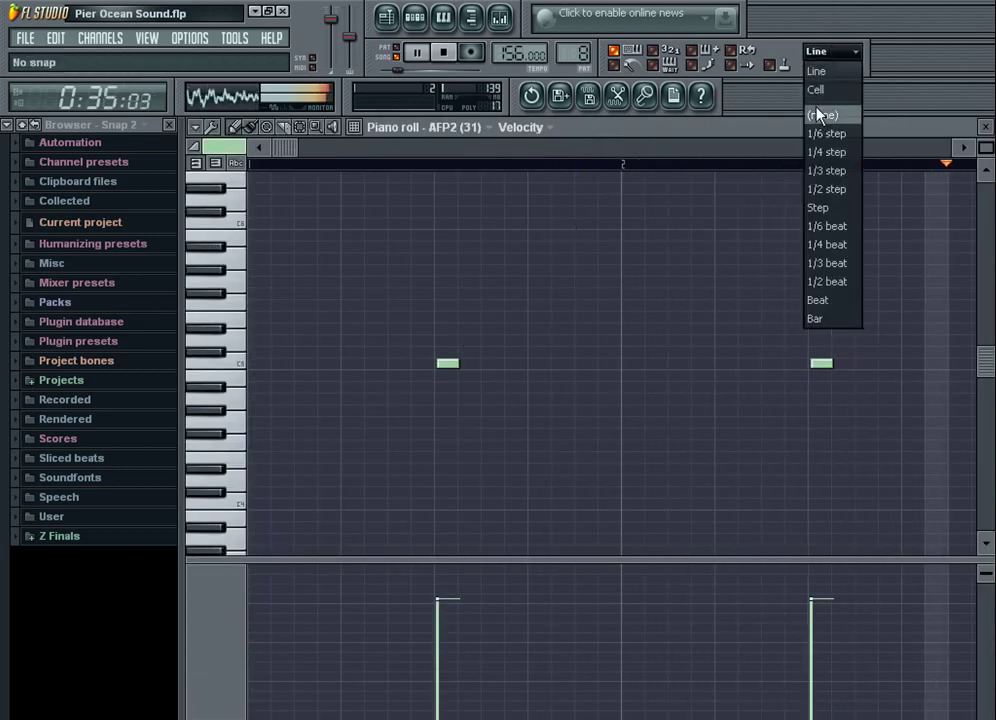
click(822, 114)
key(ctrl+a)
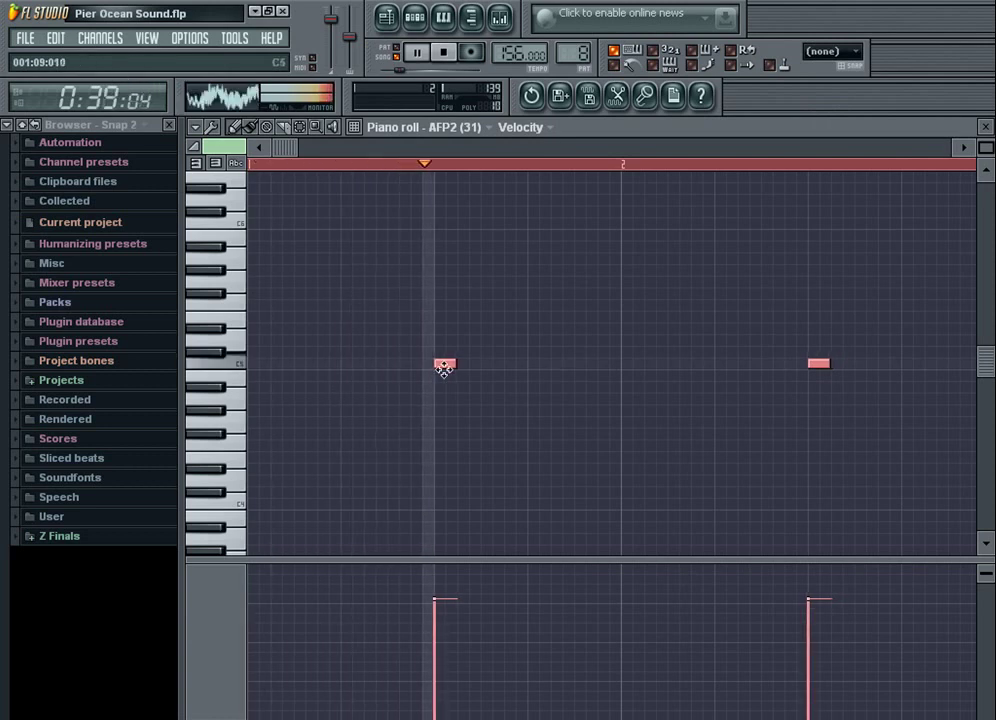
key(Escape)
click(835, 52)
click(828, 90)
click(826, 161)
click(838, 51)
click(838, 70)
click(801, 250)
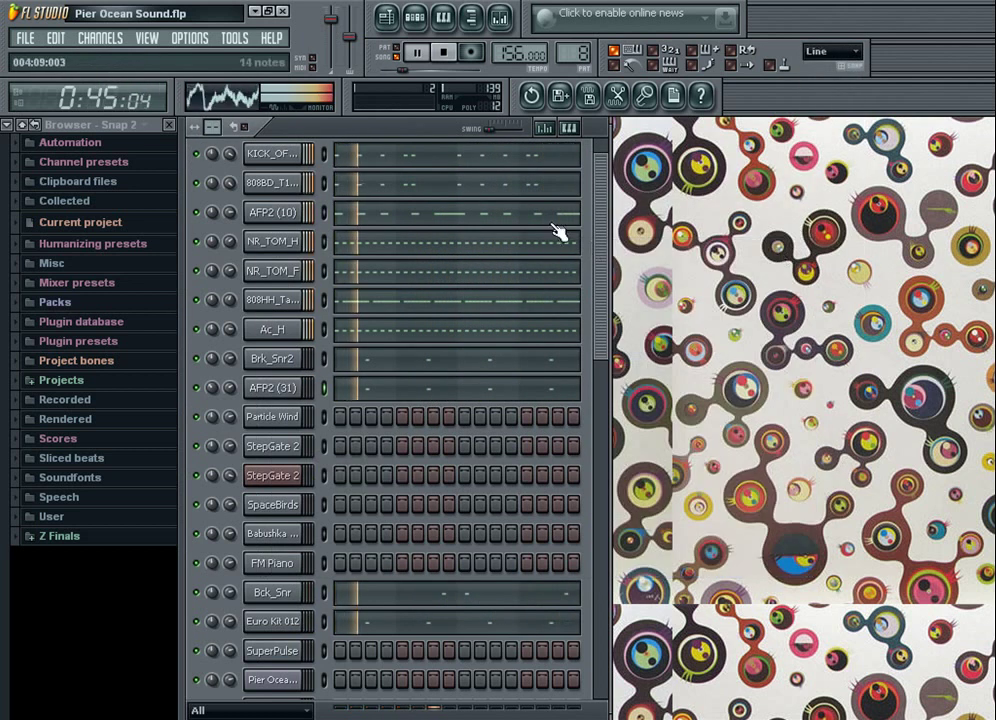
Open the playlist and duplicate all Pier Ocean Sound clips from about bar 121 to the song's end after the originals
scroll(597, 175, up, 1)
drag(597, 175, 569, 685)
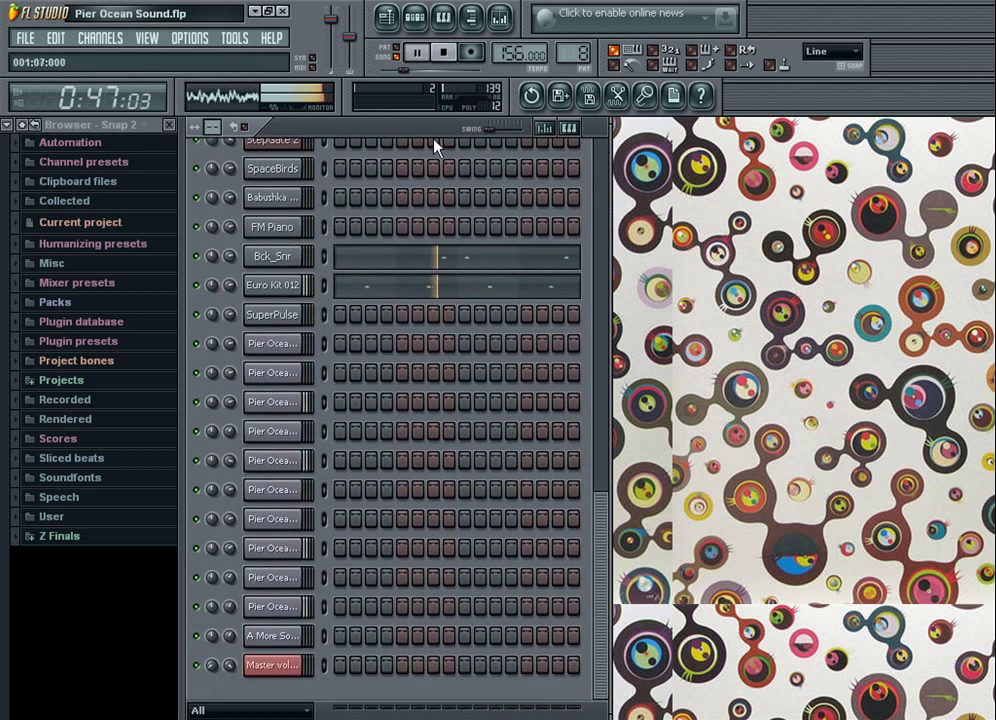
click(387, 19)
drag(989, 147, 989, 197)
drag(412, 144, 716, 150)
click(548, 165)
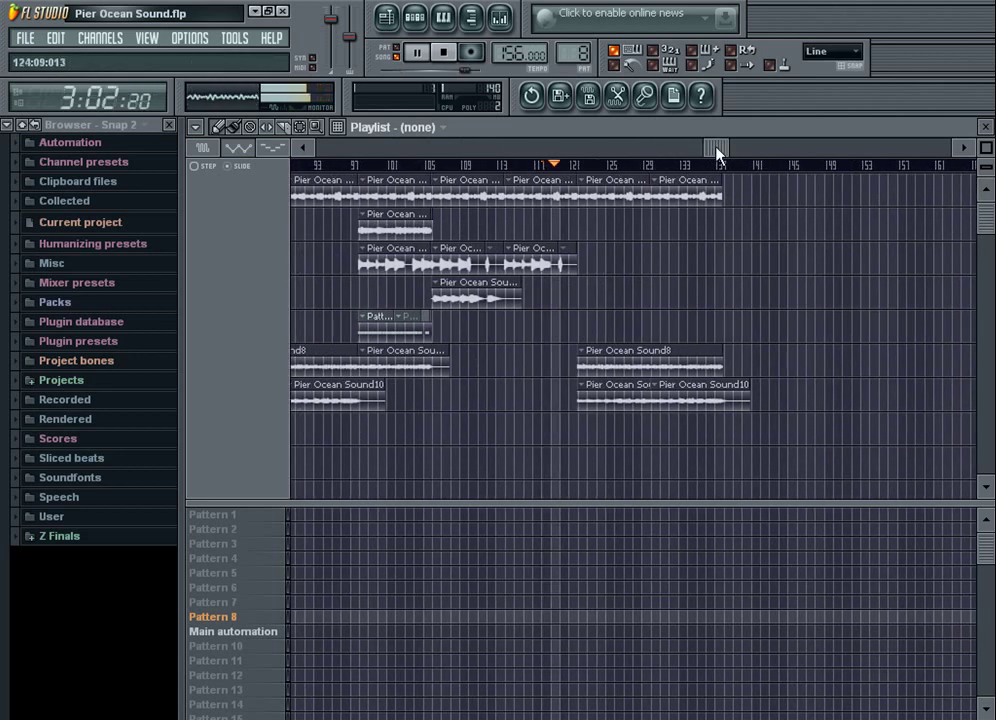
drag(716, 155, 844, 178)
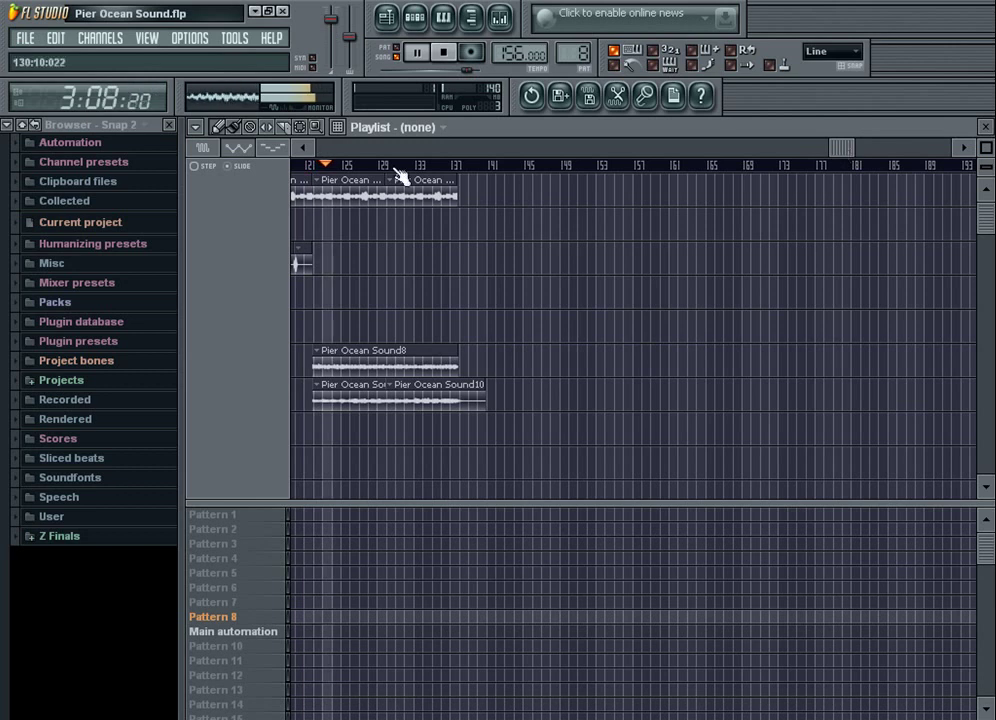
click(301, 127)
drag(329, 438, 506, 173)
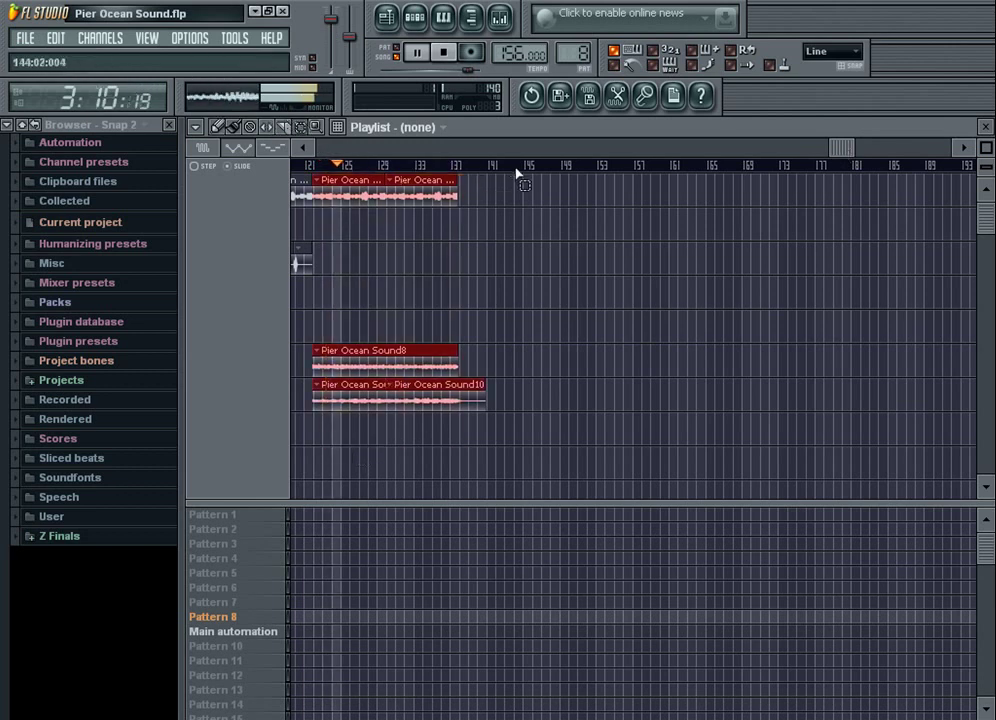
click(969, 148)
key(ctrl+b)
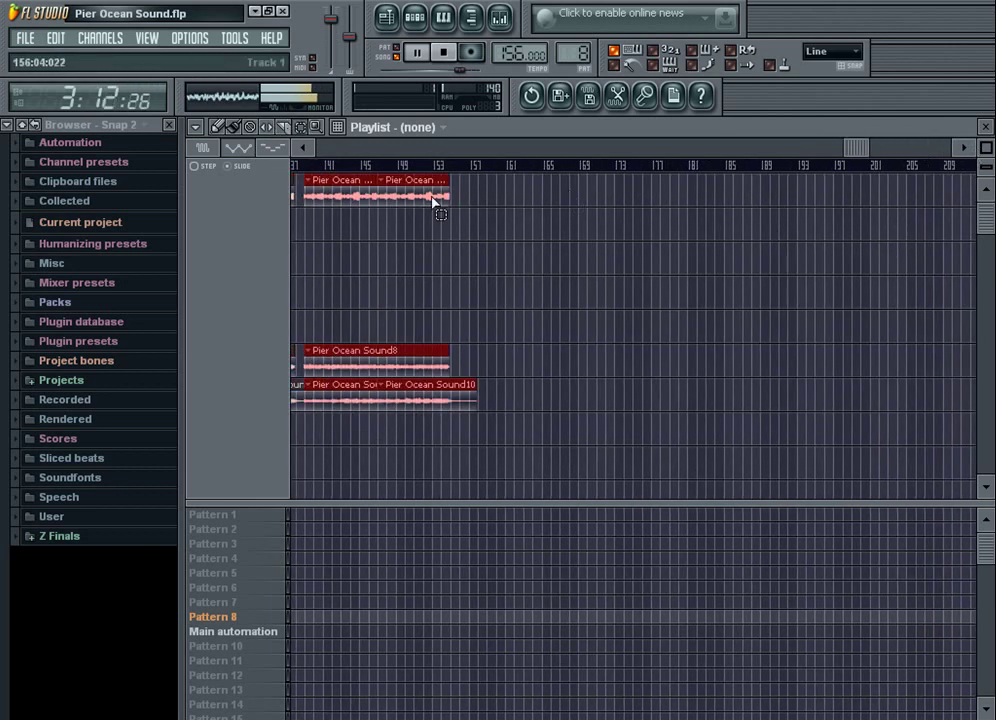
Move the duplicated clips earlier so they start just before bar 138, flush with the end of the original clips, and deselect them
drag(851, 146, 841, 143)
drag(986, 148, 986, 112)
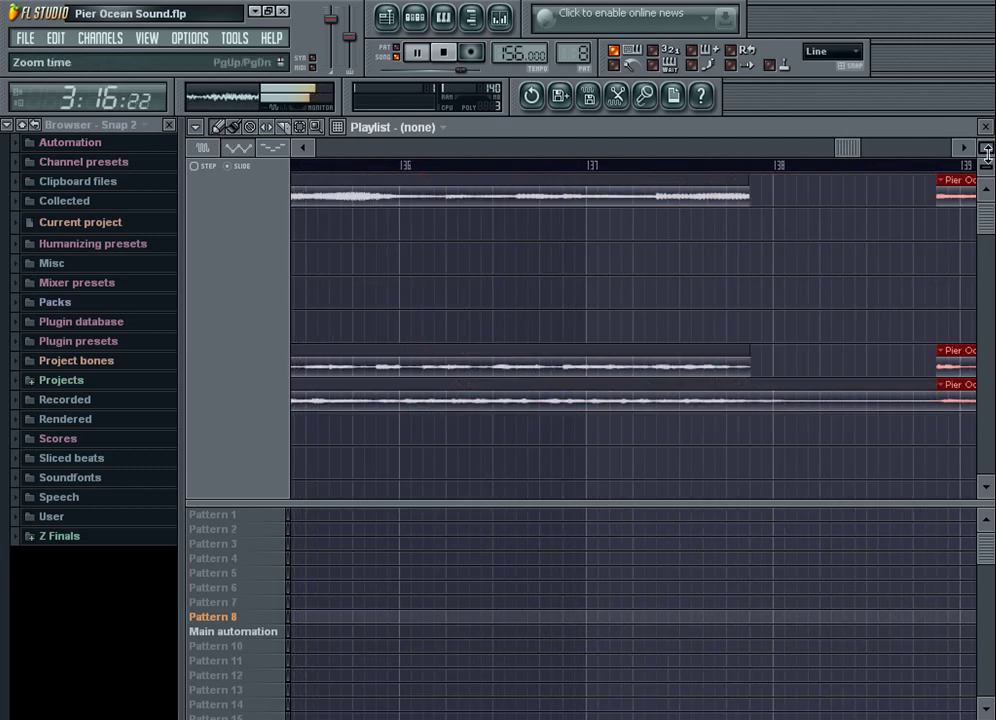
drag(958, 196, 778, 230)
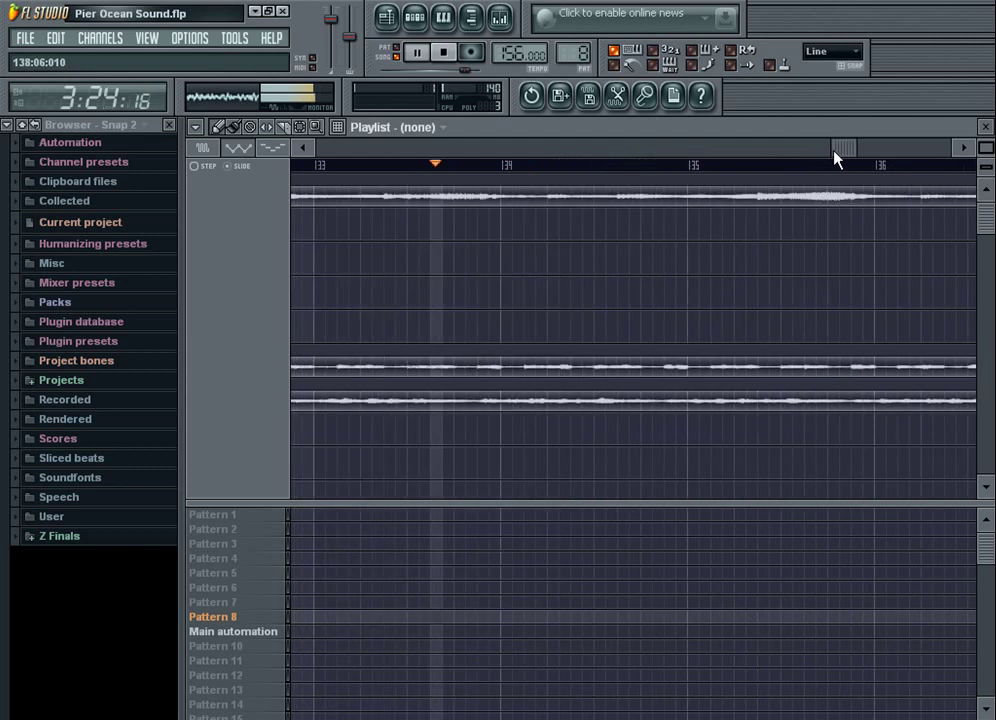
drag(836, 160, 845, 151)
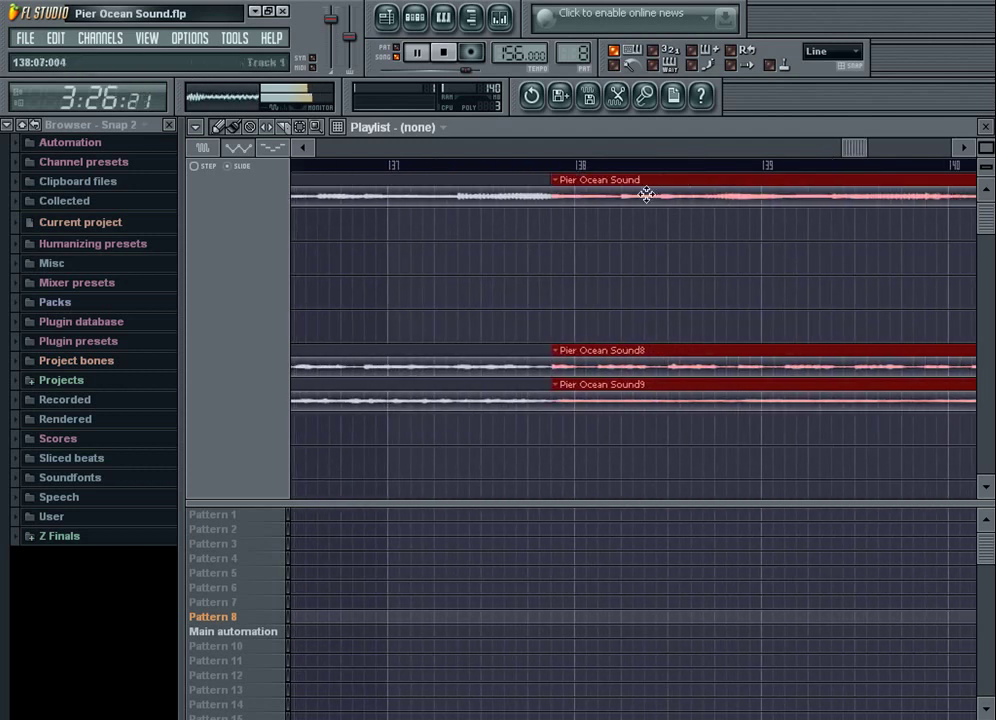
ctrl+click(576, 490)
Slice Pier Ocean Sound10 where the duplicated section begins, delete its overhanging tail and keep Pier Ocean Sound9 on its original track
click(285, 128)
drag(550, 381, 551, 432)
click(219, 127)
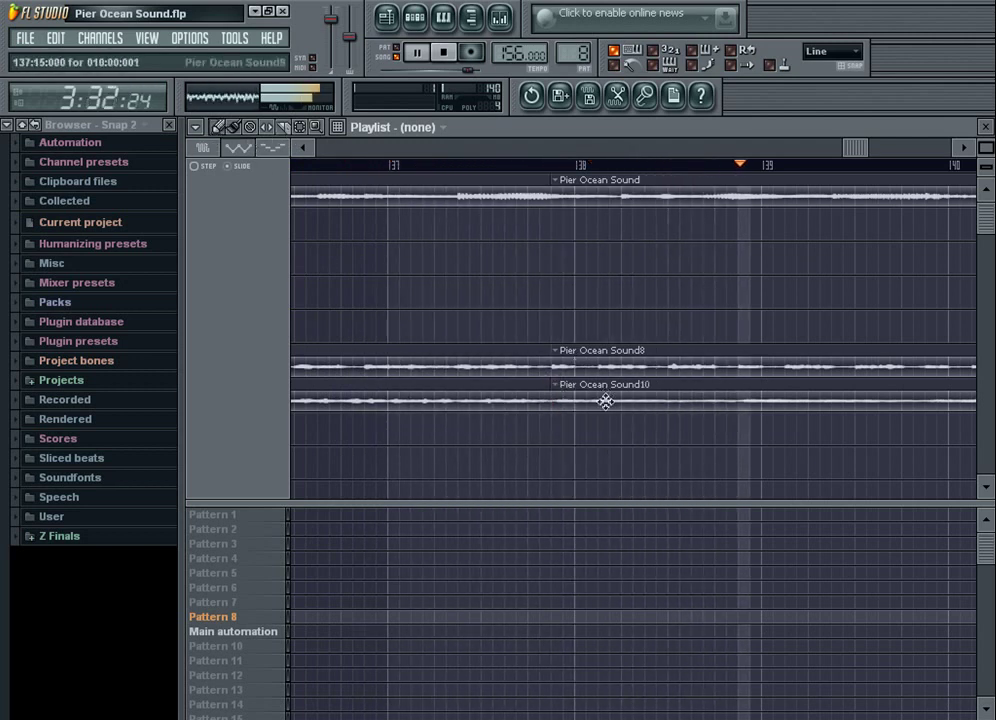
drag(605, 397, 614, 438)
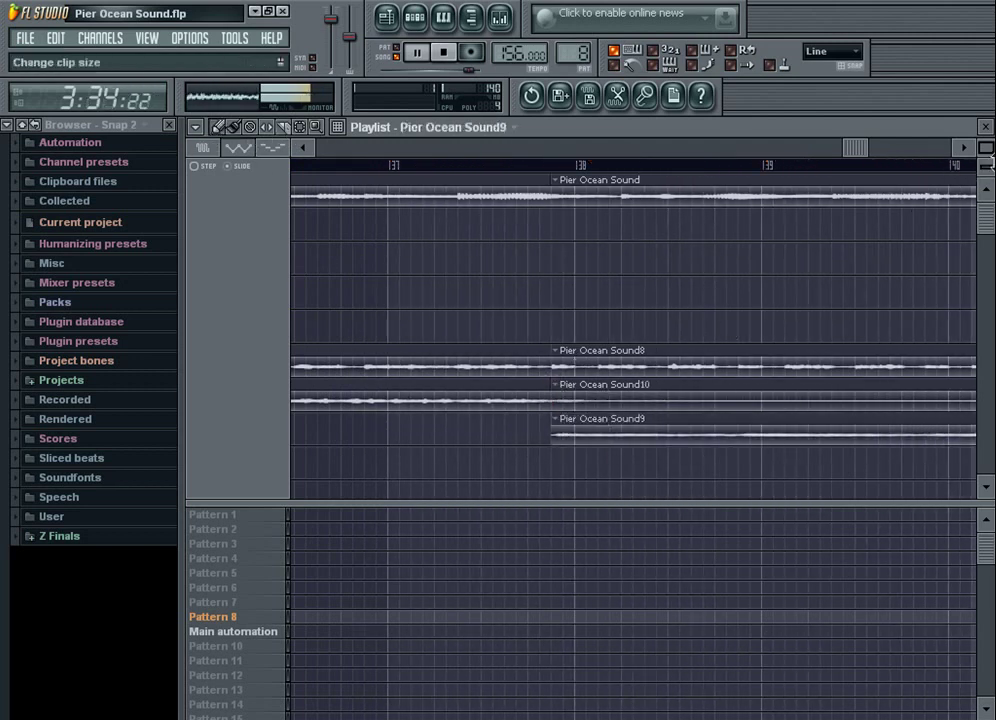
drag(985, 167, 985, 174)
click(375, 165)
right_click(512, 392)
drag(511, 429, 512, 392)
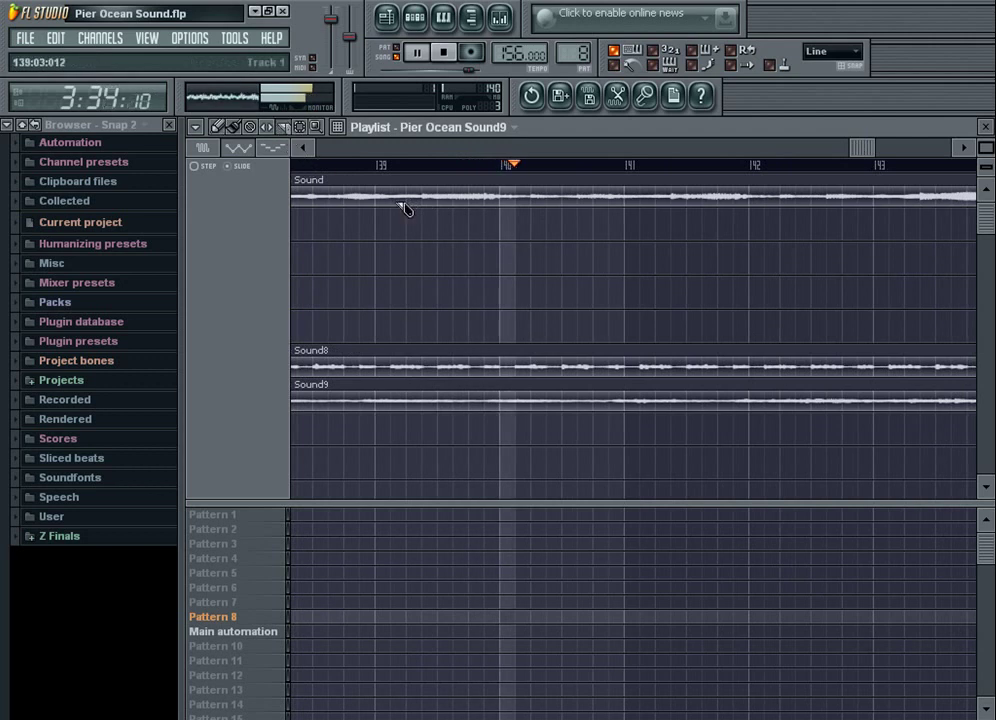
Slice the Sound, Sound8 and Sound9 clips on all three tracks at about 139:07, just before bar 140 and just before bar 141
click(428, 166)
click(338, 166)
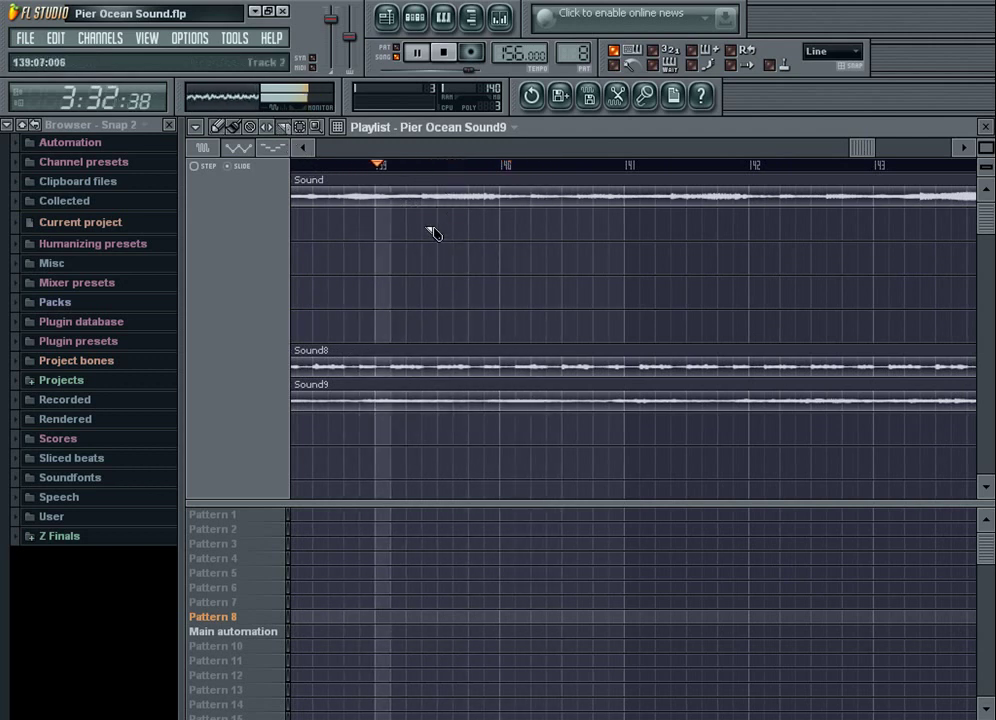
drag(425, 229, 422, 447)
click(411, 167)
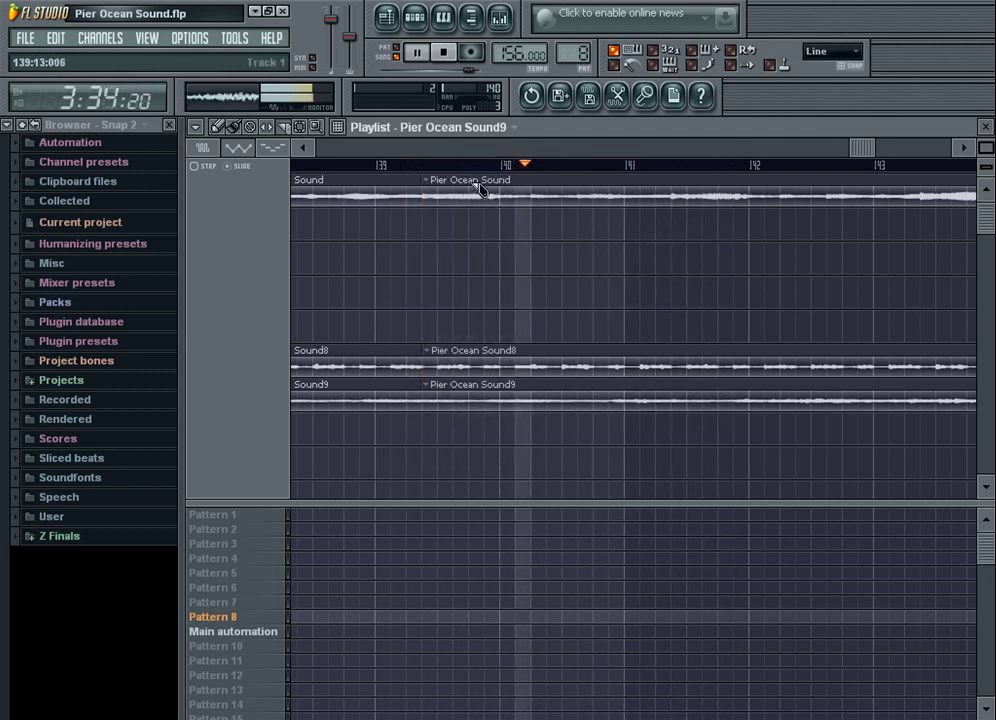
drag(485, 188, 500, 445)
click(460, 167)
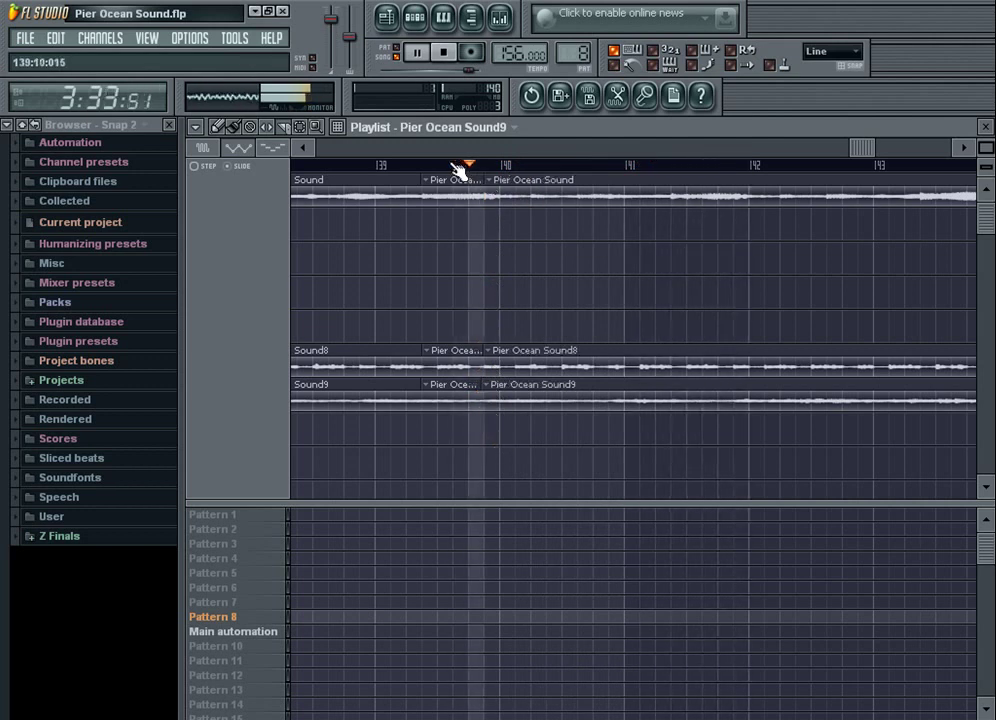
click(612, 168)
click(594, 168)
drag(609, 180, 611, 448)
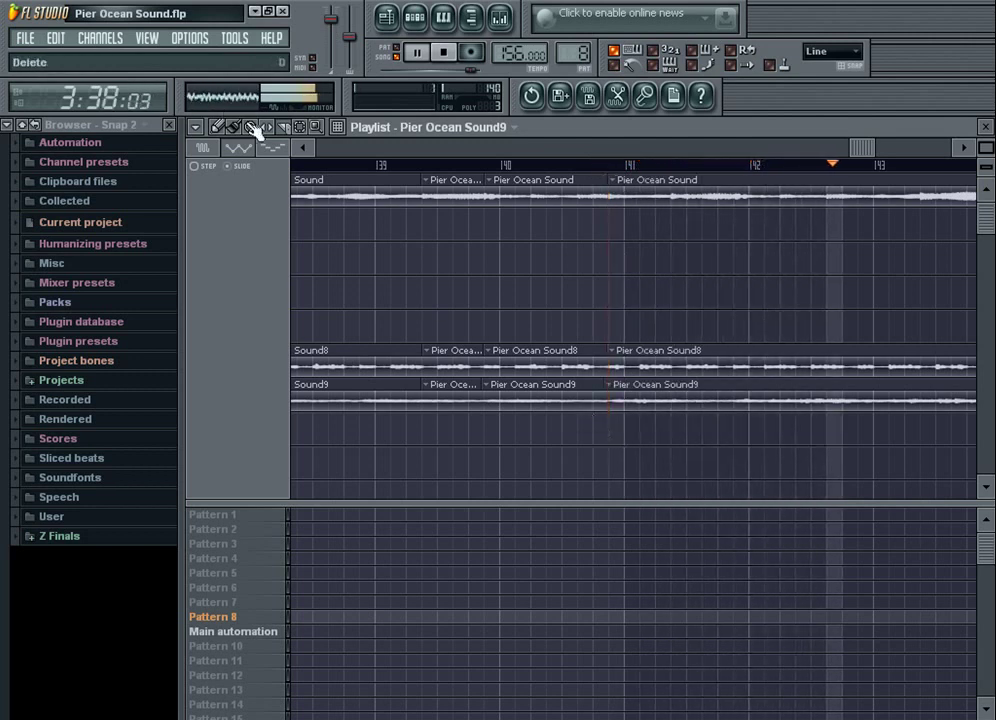
Replace the slices between bars 140 and 141 with a copy of the short slice group starting at 139:07, and play the result
click(302, 128)
drag(454, 188, 452, 420)
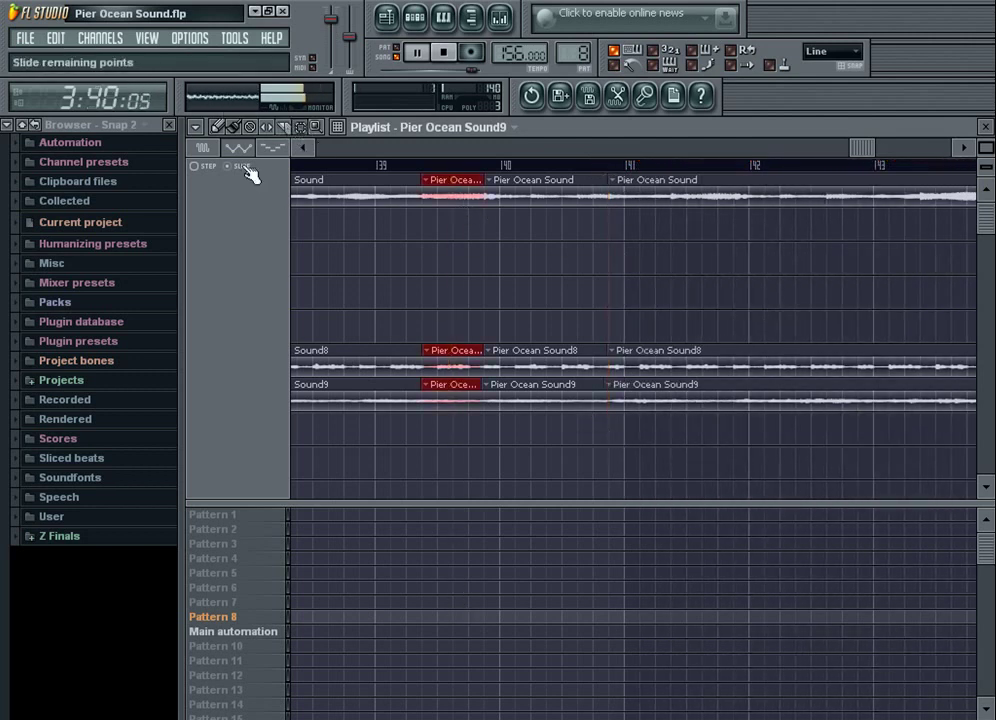
drag(449, 189, 510, 229)
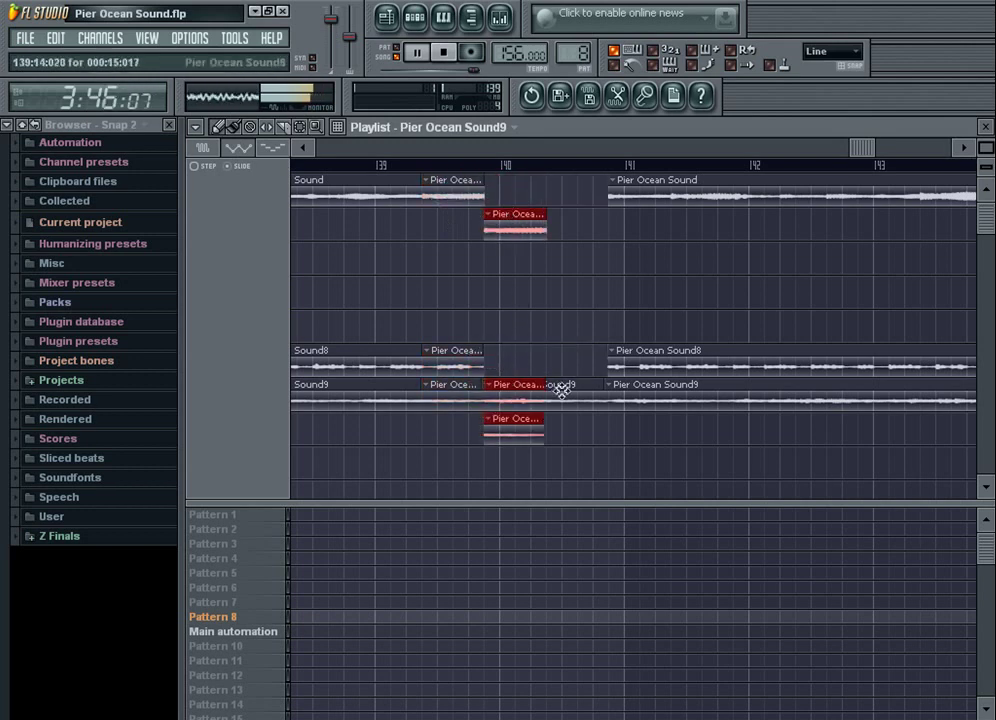
drag(510, 226, 509, 193)
click(340, 166)
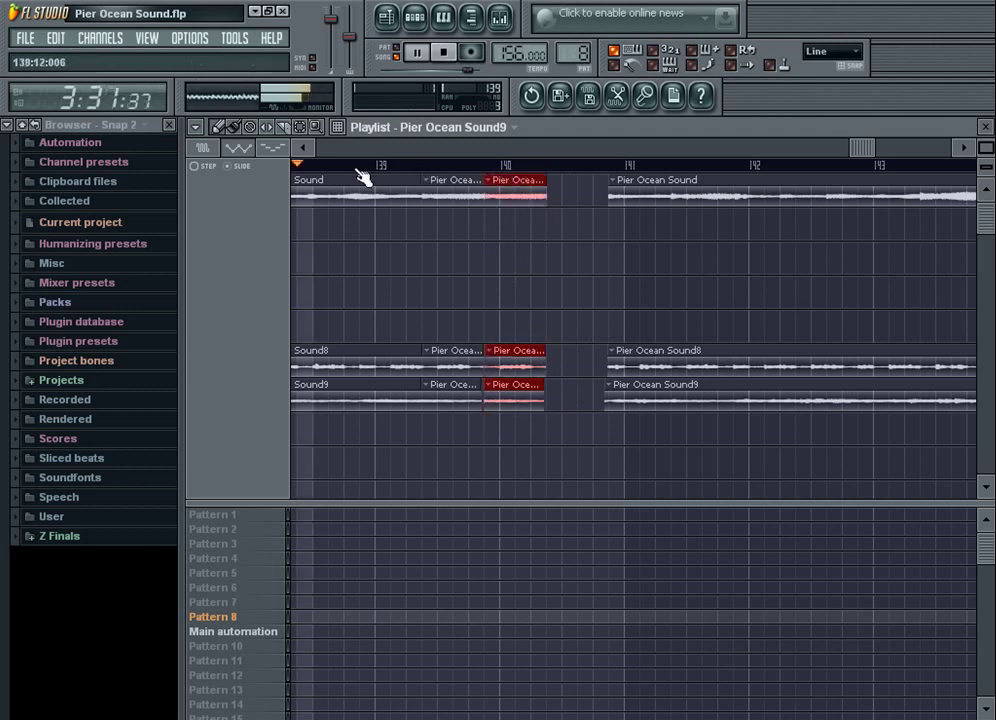
drag(868, 143, 869, 144)
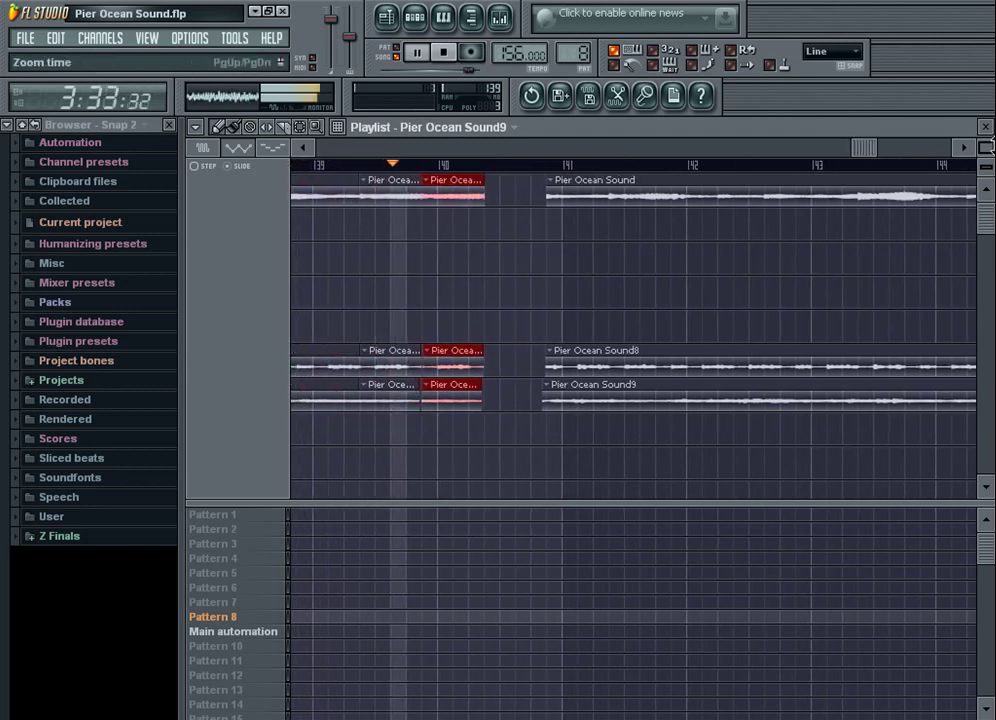
Remove the Sound8 clip from the repeated group, cut its Sound and Sound9 clips at about 140:05 and delete the tails
drag(985, 147, 978, 146)
drag(867, 149, 870, 149)
right_click(589, 366)
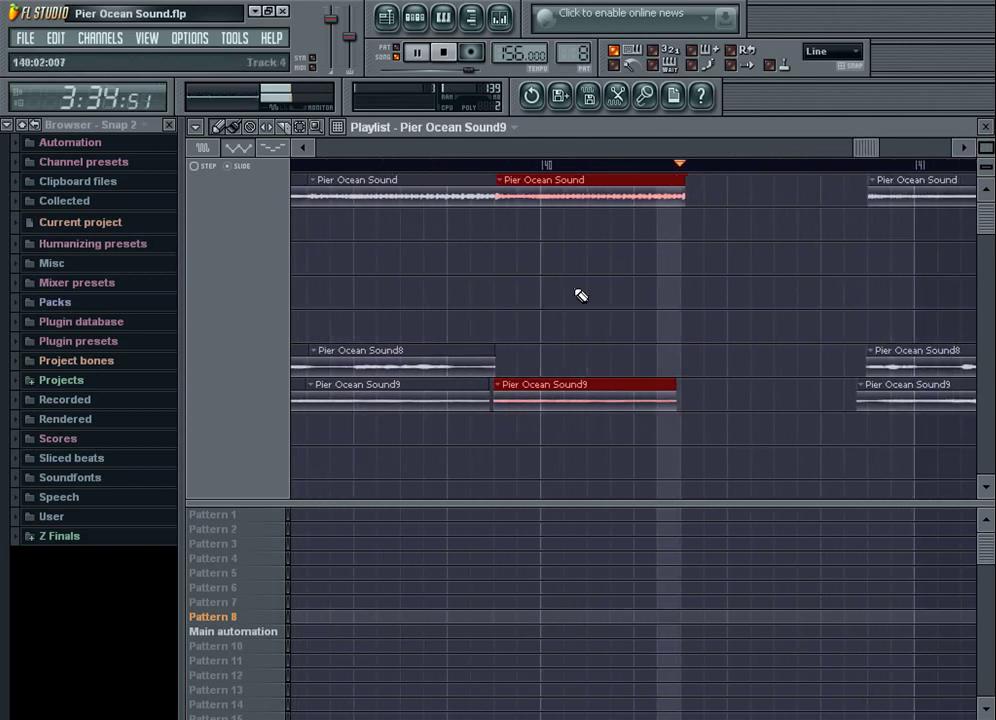
click(284, 126)
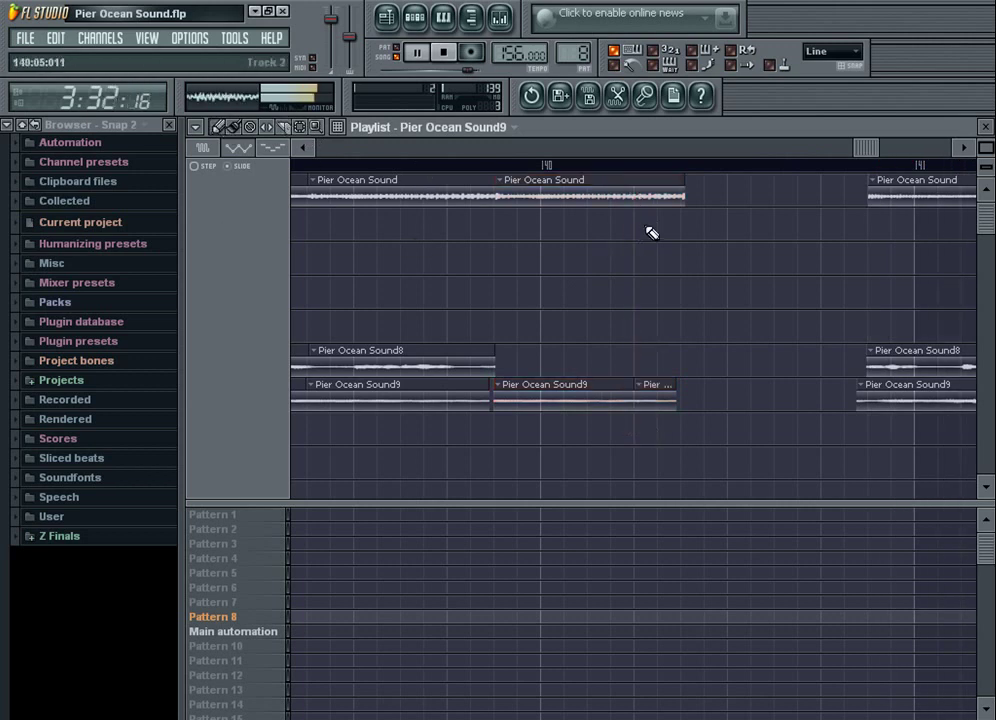
drag(640, 193, 640, 278)
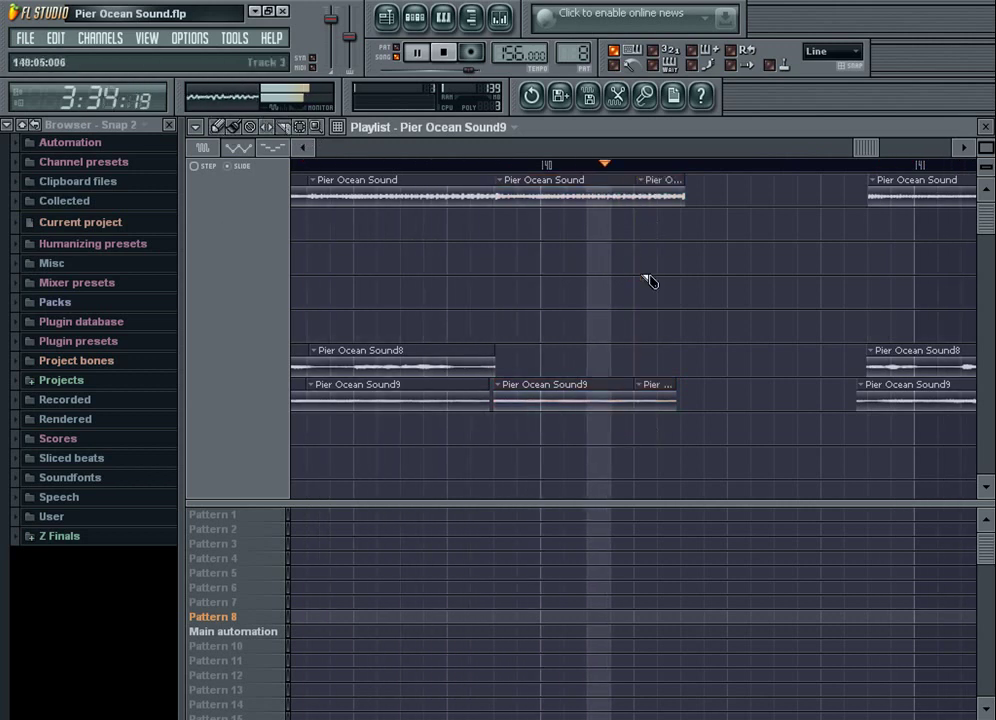
click(220, 127)
right_click(671, 197)
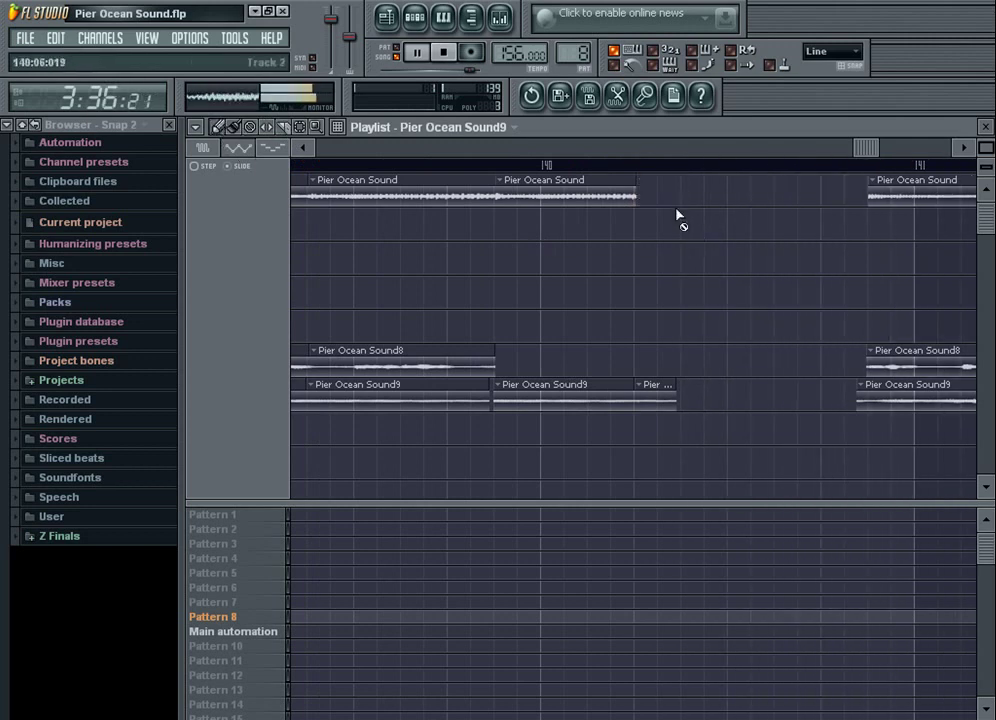
right_click(658, 393)
Paste the slice group again at about 140:05, flush with the trimmed clips, remove its Sound8 clip and play the result
key(ctrl+v)
drag(757, 179, 701, 195)
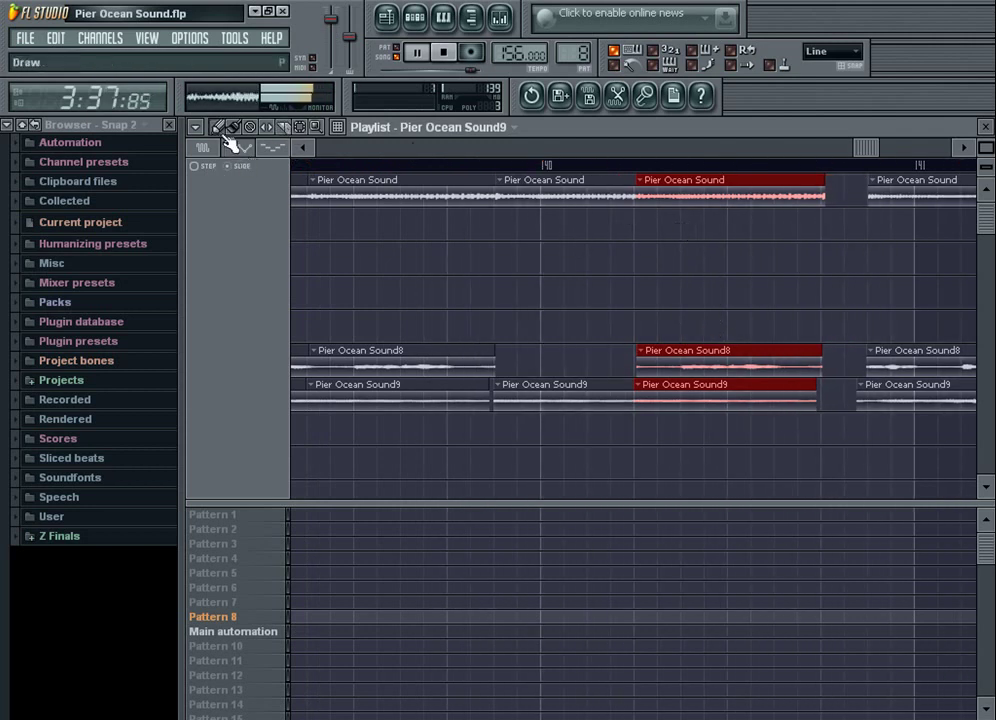
click(549, 168)
click(354, 168)
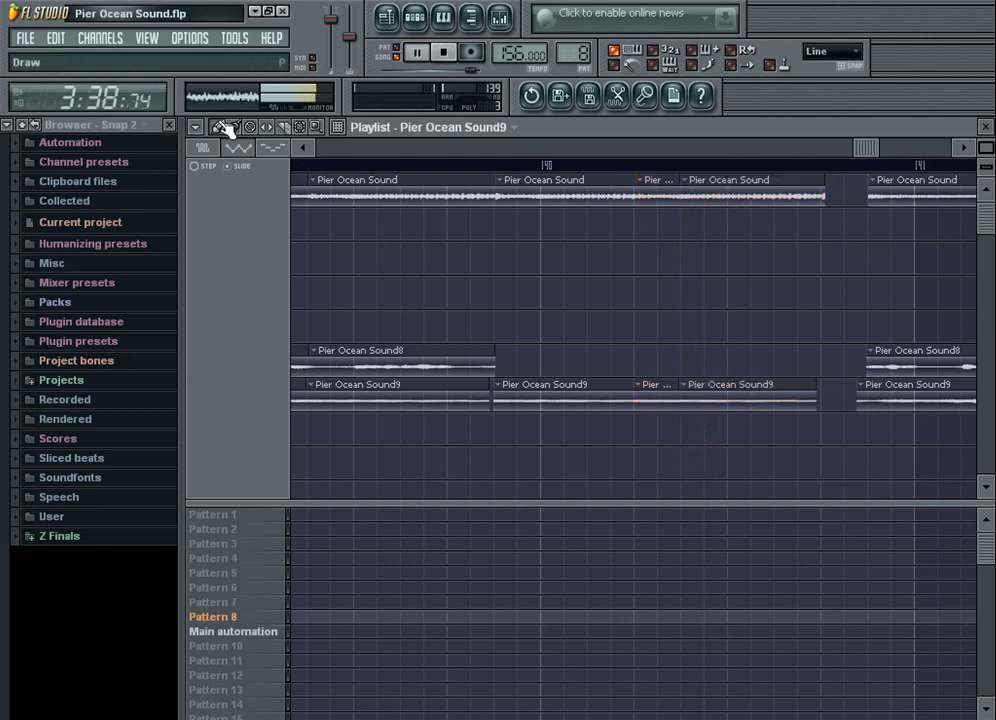
Try another pasted copy of the slice group at about 140:07, undo the paste and the preceding clip deletion, and replay the section
key(ctrl+v)
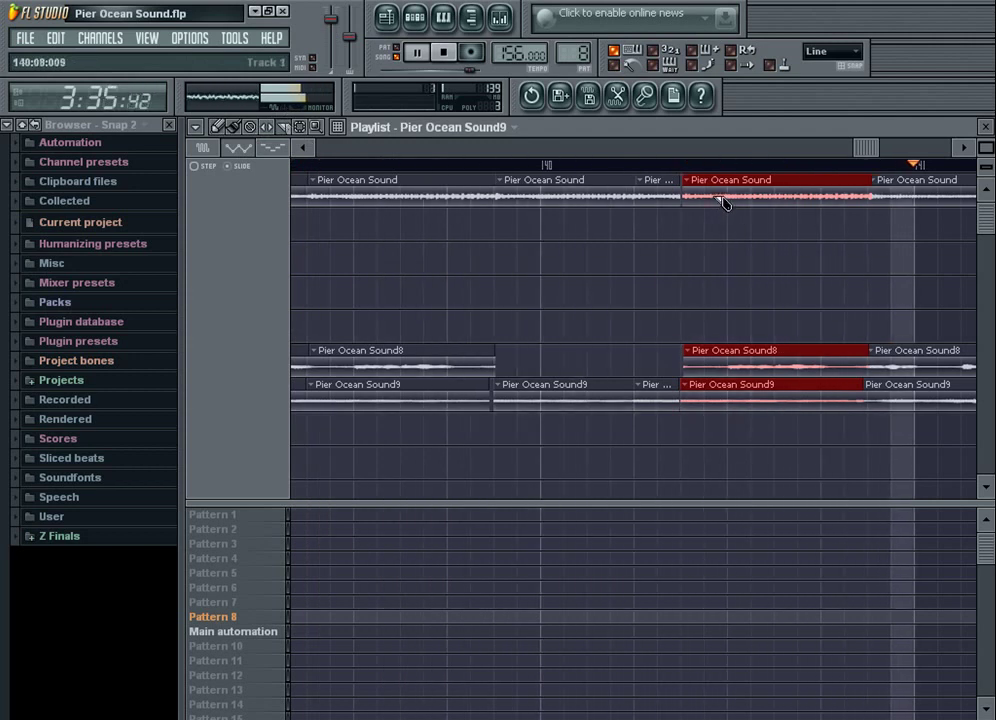
click(56, 39)
click(67, 57)
click(55, 38)
click(64, 57)
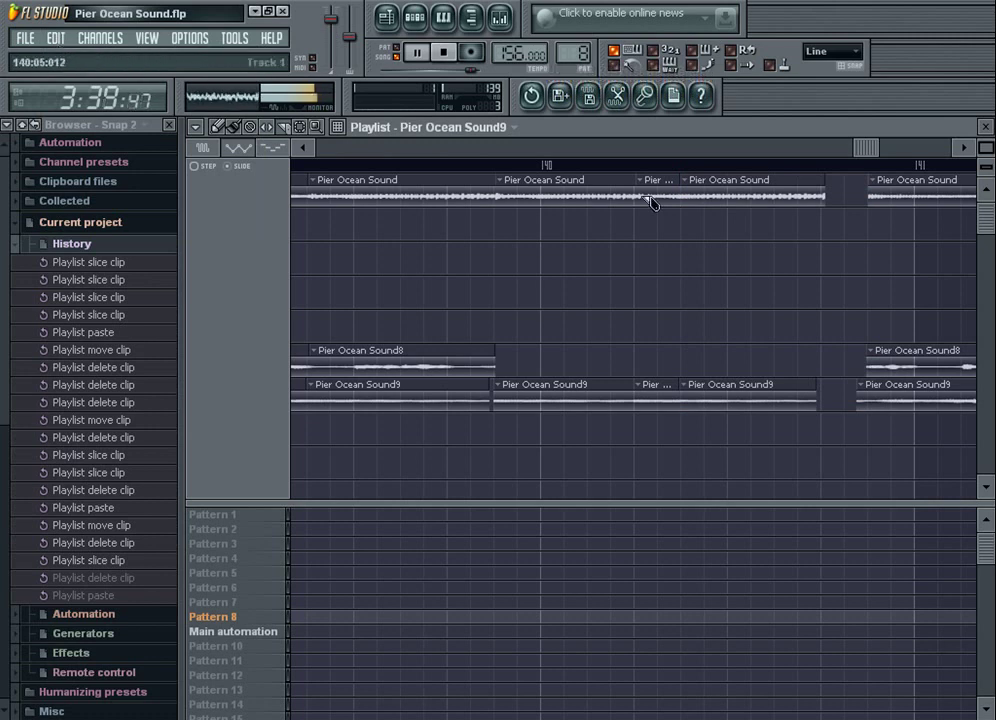
click(447, 165)
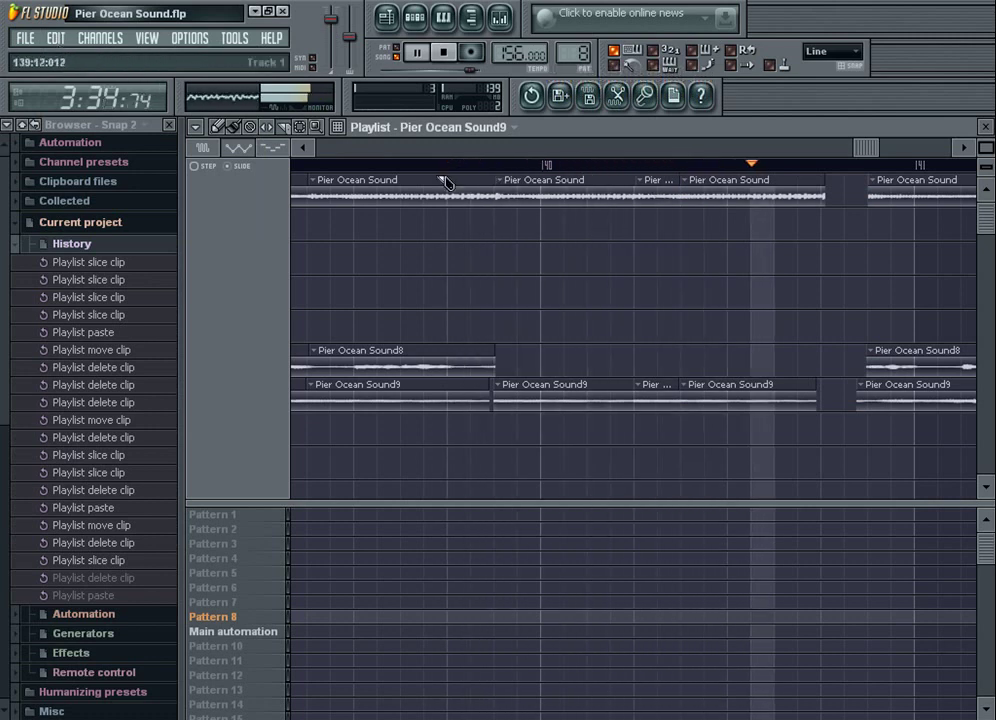
click(470, 165)
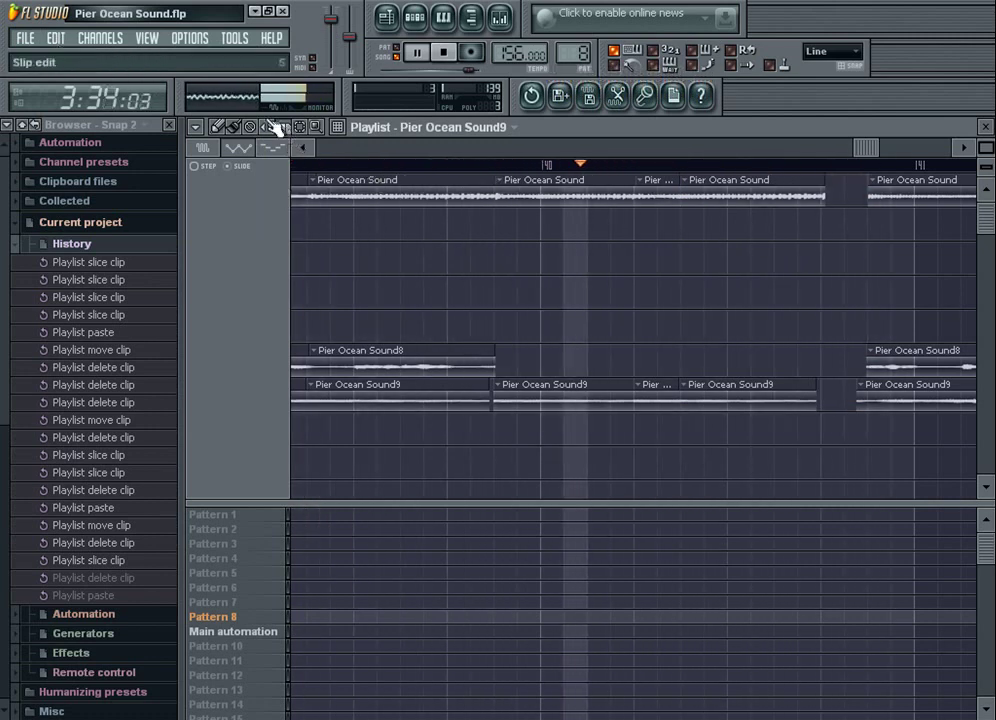
Undo the last slice, cut the final Sound and Sound9 repeats slightly further along at about 140:08 and delete their tails
click(55, 38)
click(90, 60)
click(437, 166)
drag(705, 184, 727, 432)
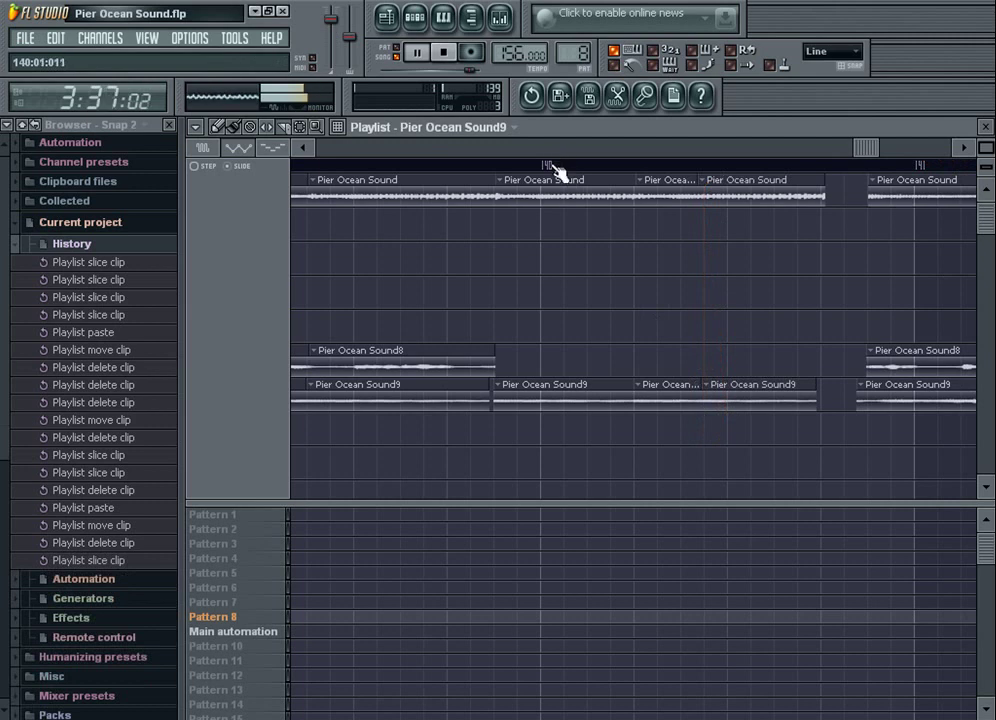
right_click(778, 186)
right_click(768, 396)
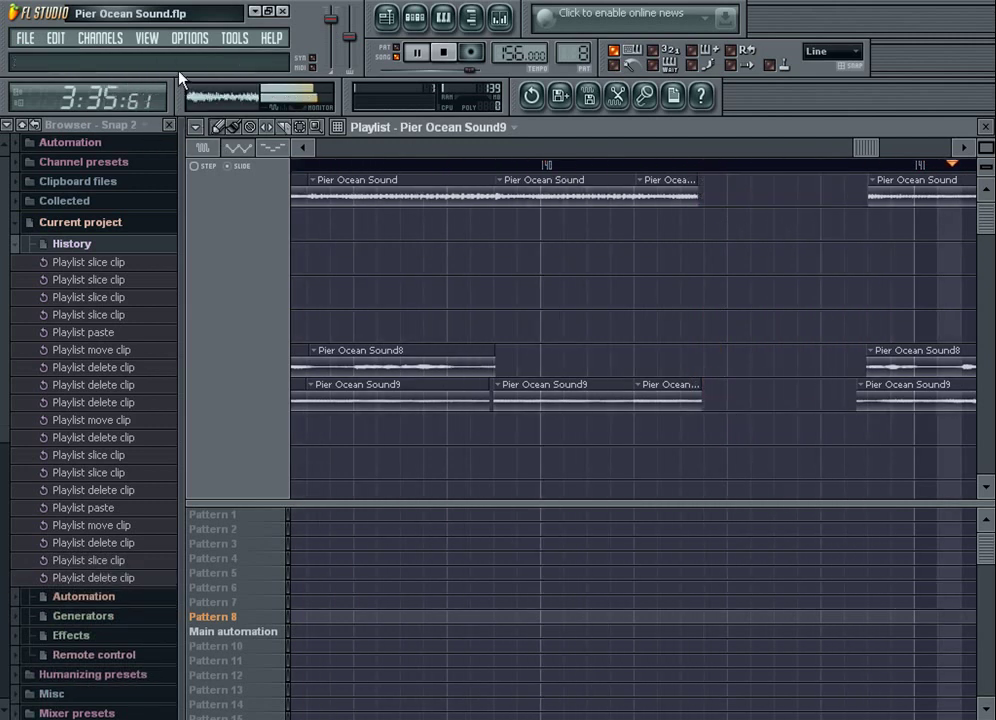
Paste the slice group again, move it to just after the trimmed clips at about 140:08 and listen to the section
key(ctrl+v)
mouse_move(722, 190)
mouse_down()
mouse_move(787, 204)
mouse_move(744, 198)
mouse_up()
drag(492, 166, 350, 172)
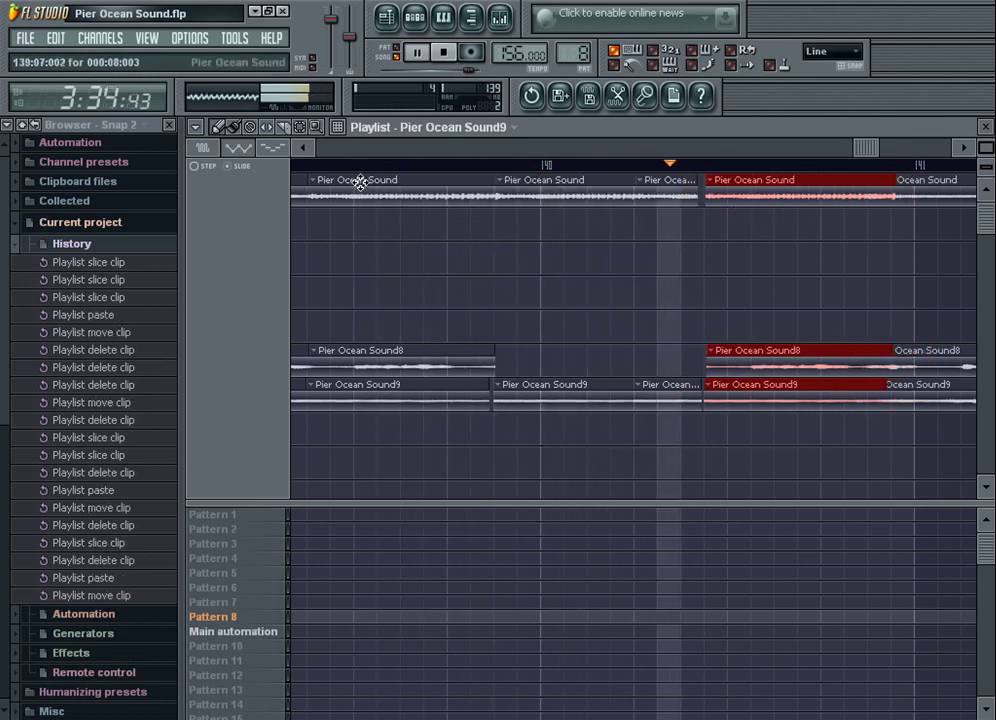
key(space)
Undo the last paste, move, tail deletion and slice so the final Sound and Sound9 repeats are whole again
click(64, 45)
click(56, 54)
click(58, 45)
click(59, 46)
click(52, 42)
click(51, 41)
click(50, 40)
click(51, 43)
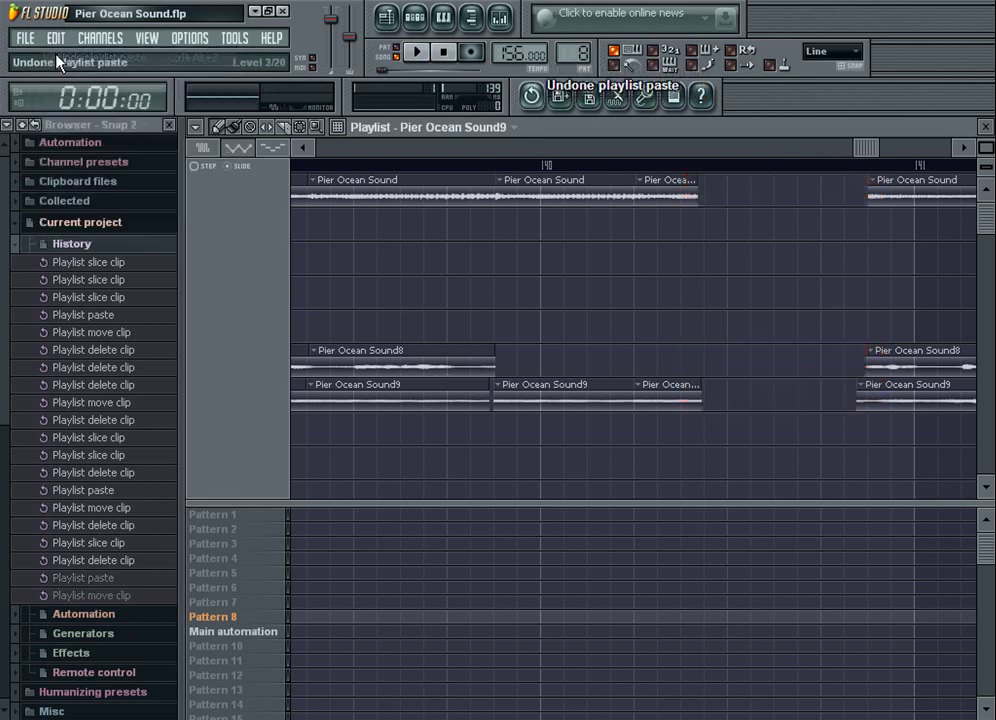
click(45, 40)
click(66, 60)
click(56, 39)
click(66, 58)
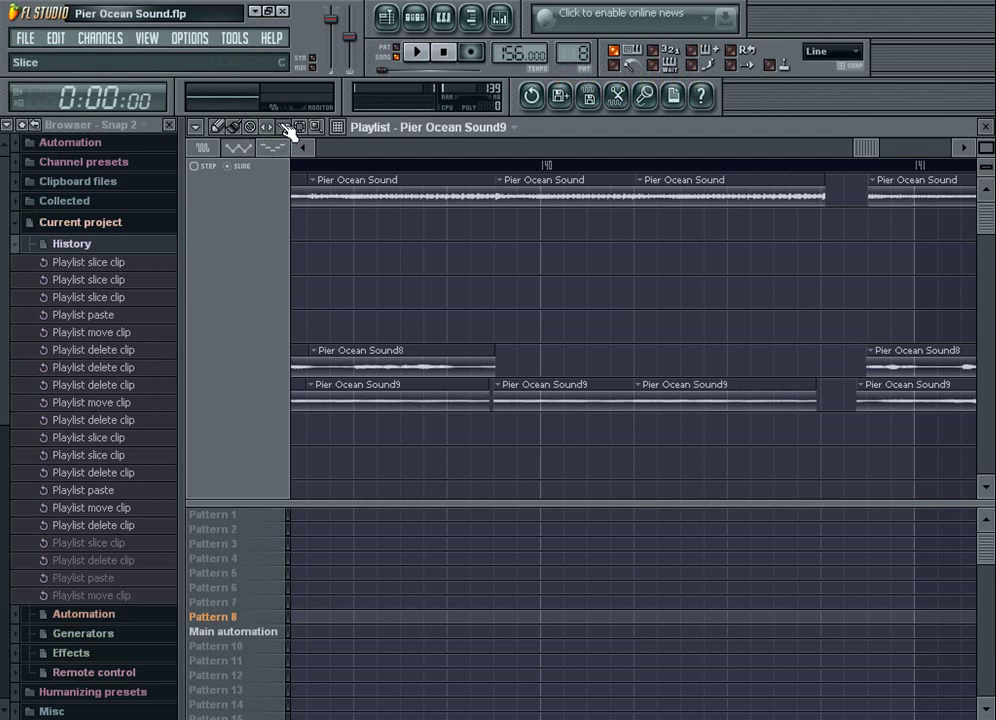
Slice the final Sound and Sound9 repeats at about 140:08:017, delete their tails and play the section
drag(740, 262, 729, 213)
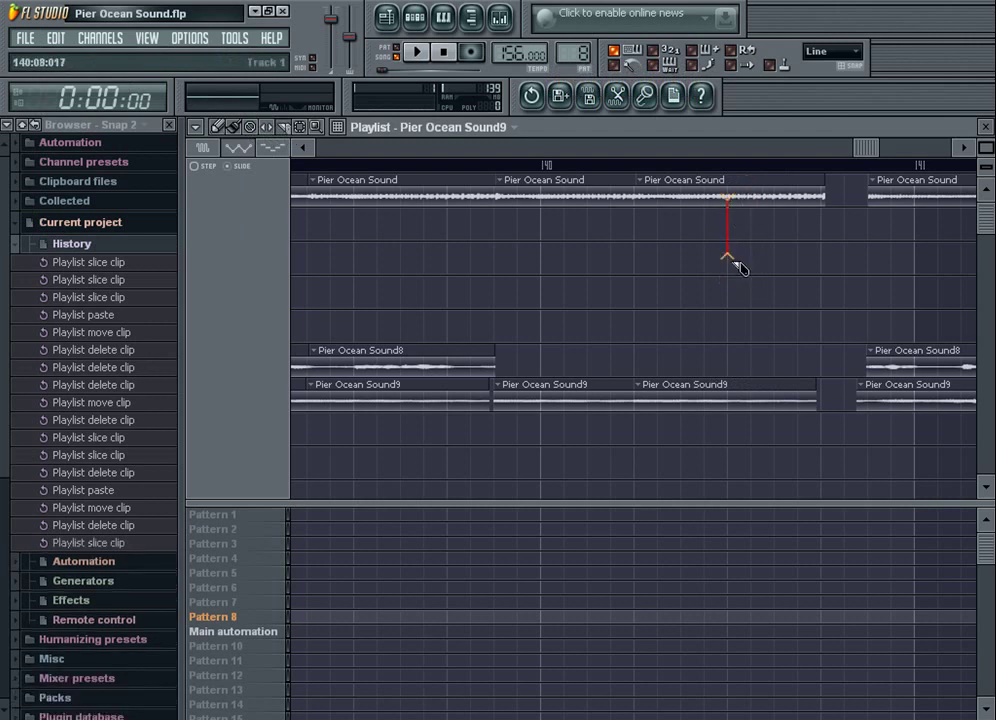
drag(748, 420, 748, 421)
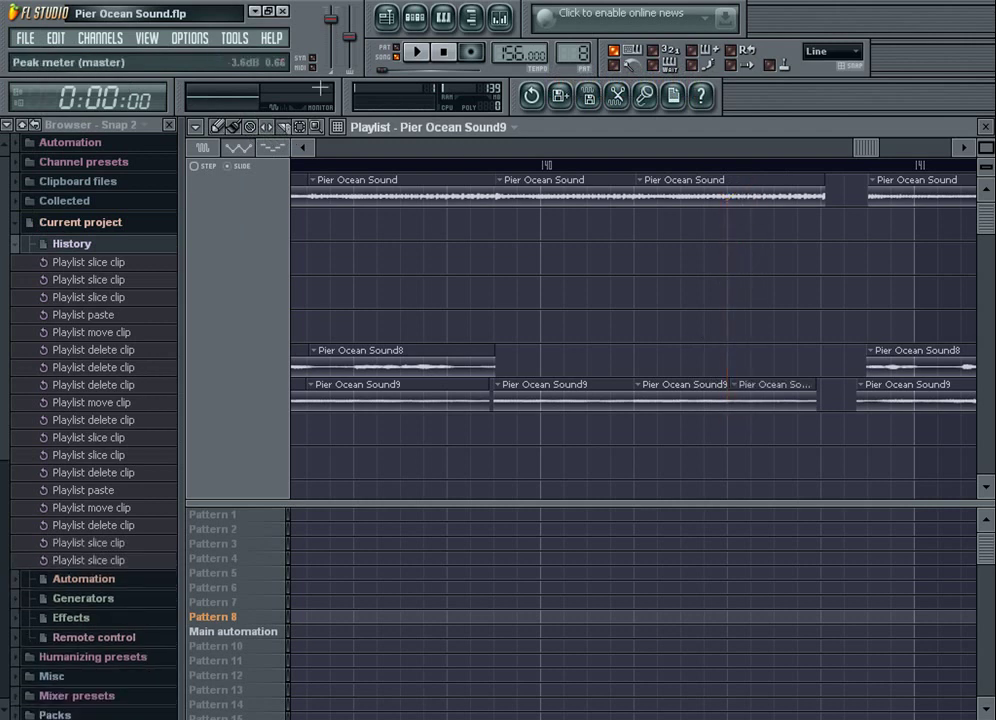
right_click(812, 196)
key(ctrl+z)
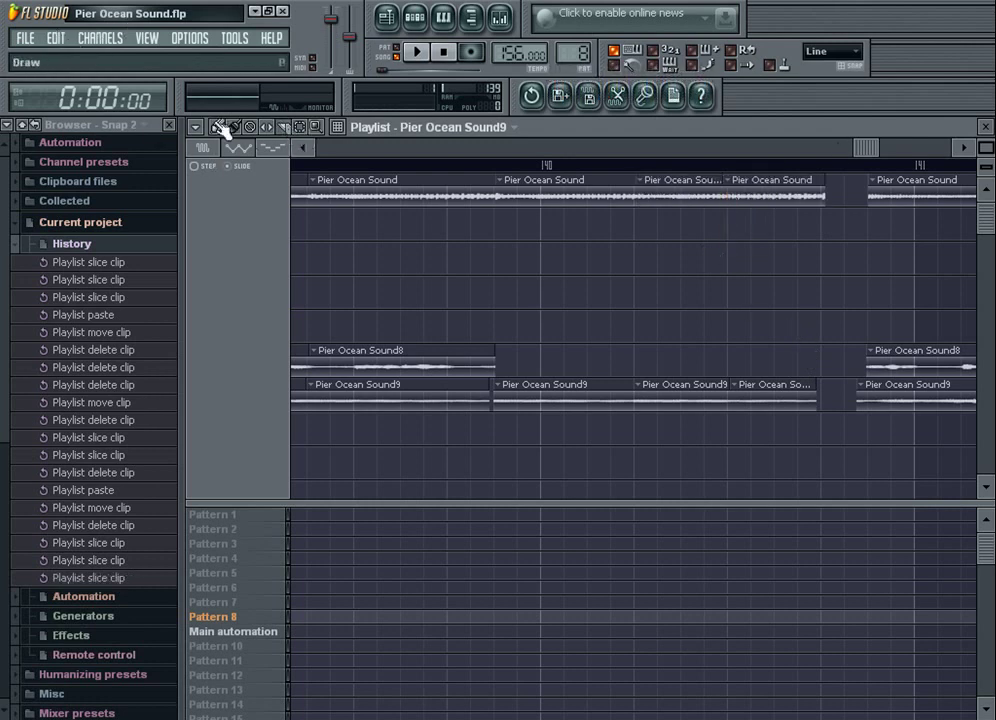
right_click(801, 195)
key(space)
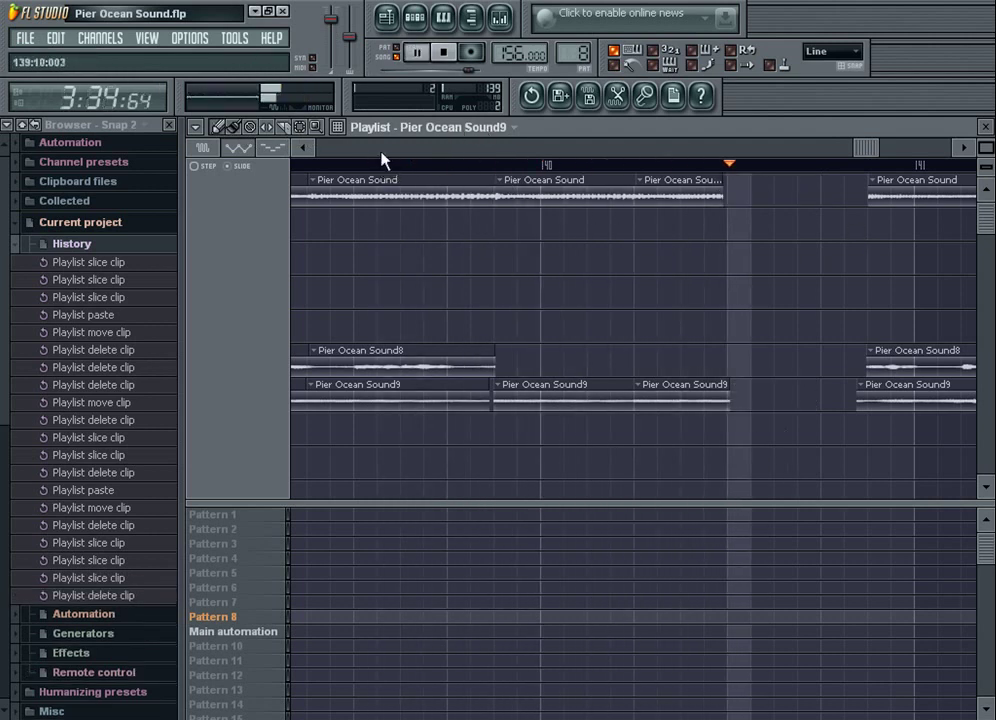
Paste the slice group just after the trimmed clips, cut it at about 140:11:021, delete the tails and replay
key(ctrl+v)
drag(739, 200, 786, 272)
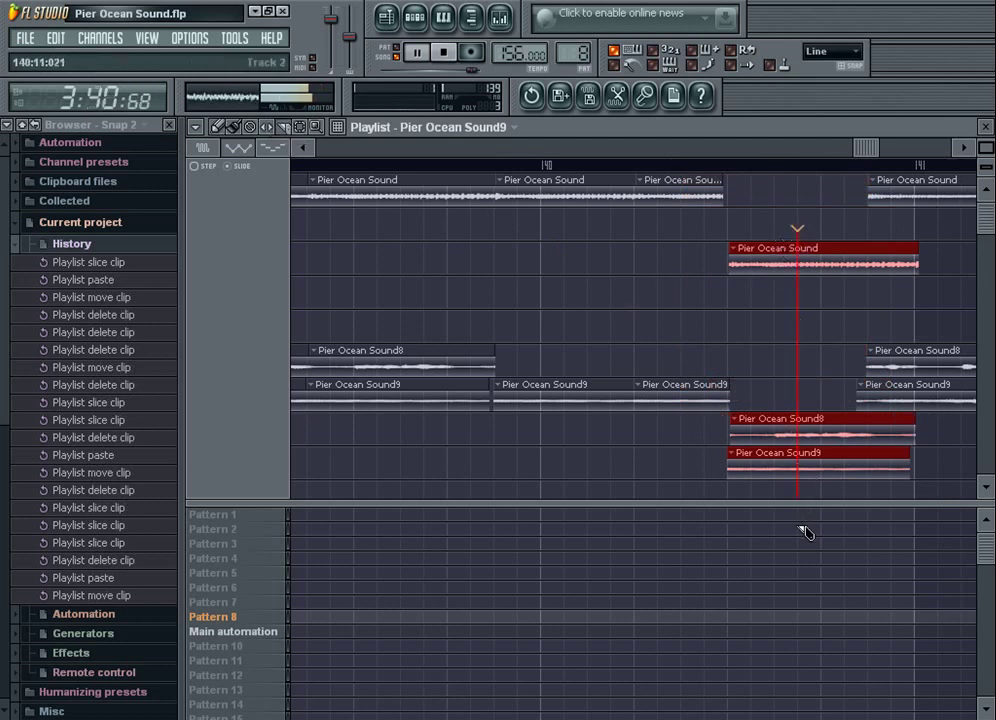
drag(800, 527, 800, 530)
right_click(843, 252)
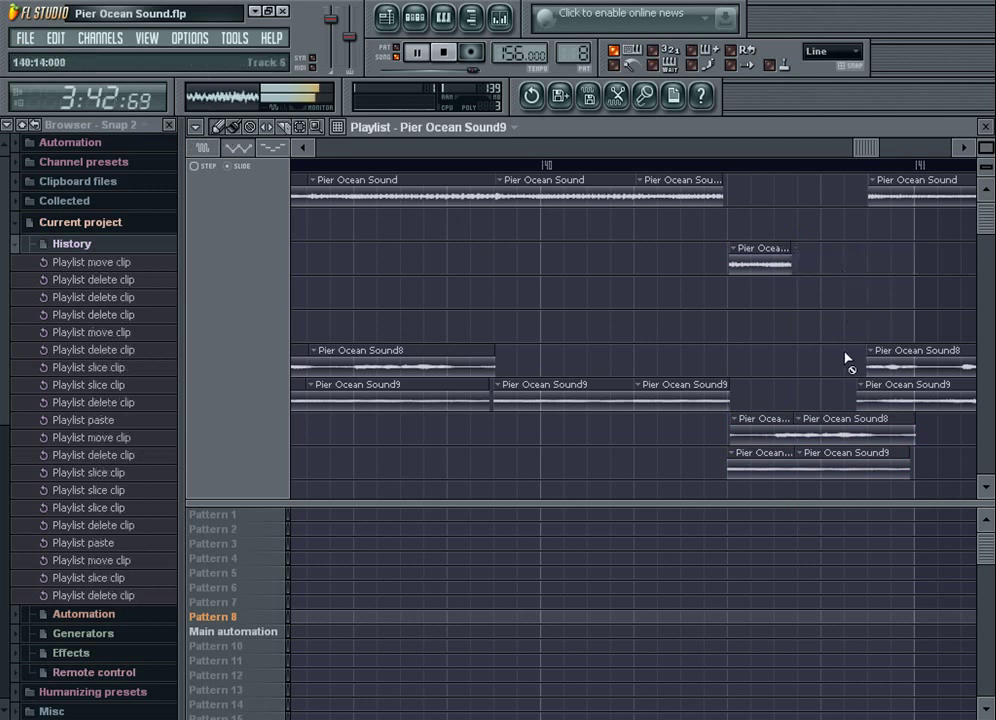
click(482, 165)
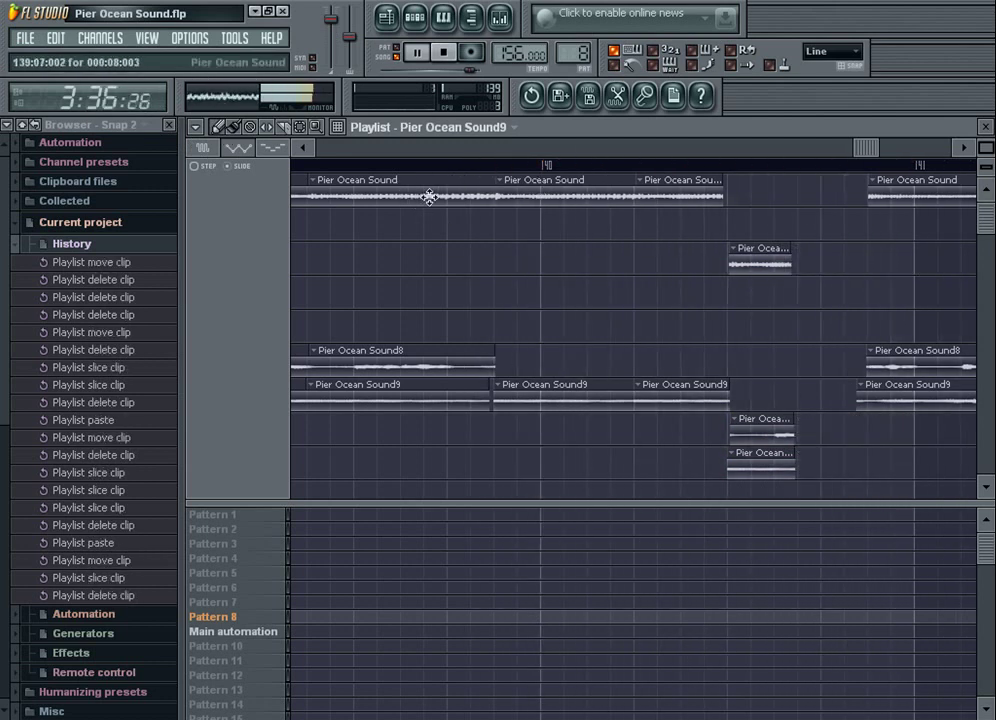
key(ctrl+v)
right_click(787, 188)
right_click(812, 353)
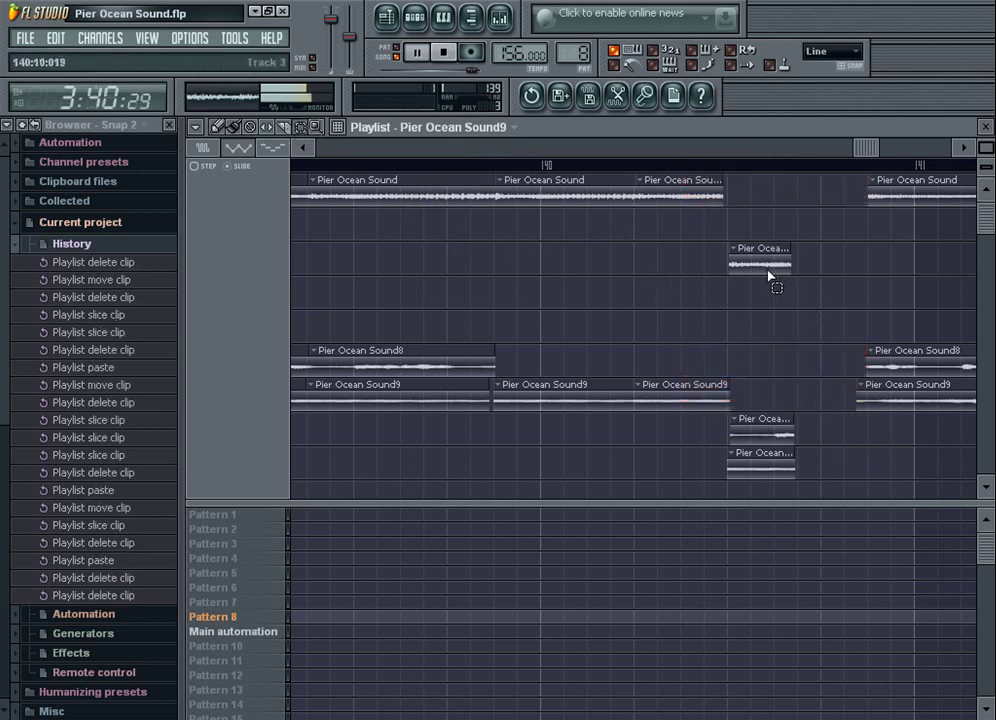
Place a copy of the short slice group at about 140:12 and move both groups up onto the original sample tracks
click(218, 129)
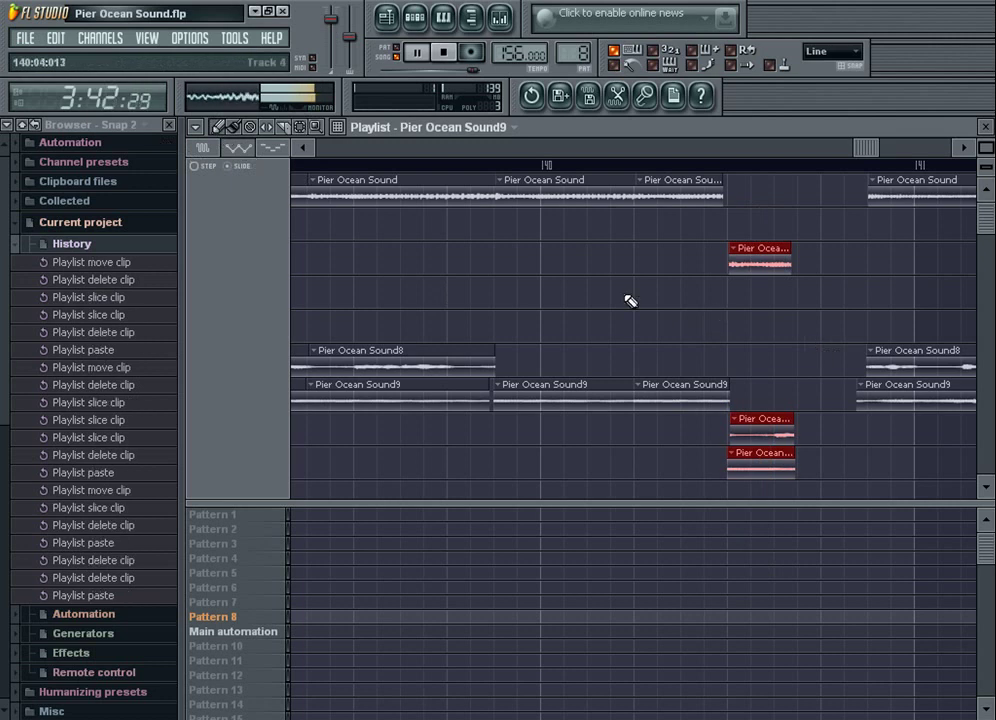
drag(756, 265, 826, 270)
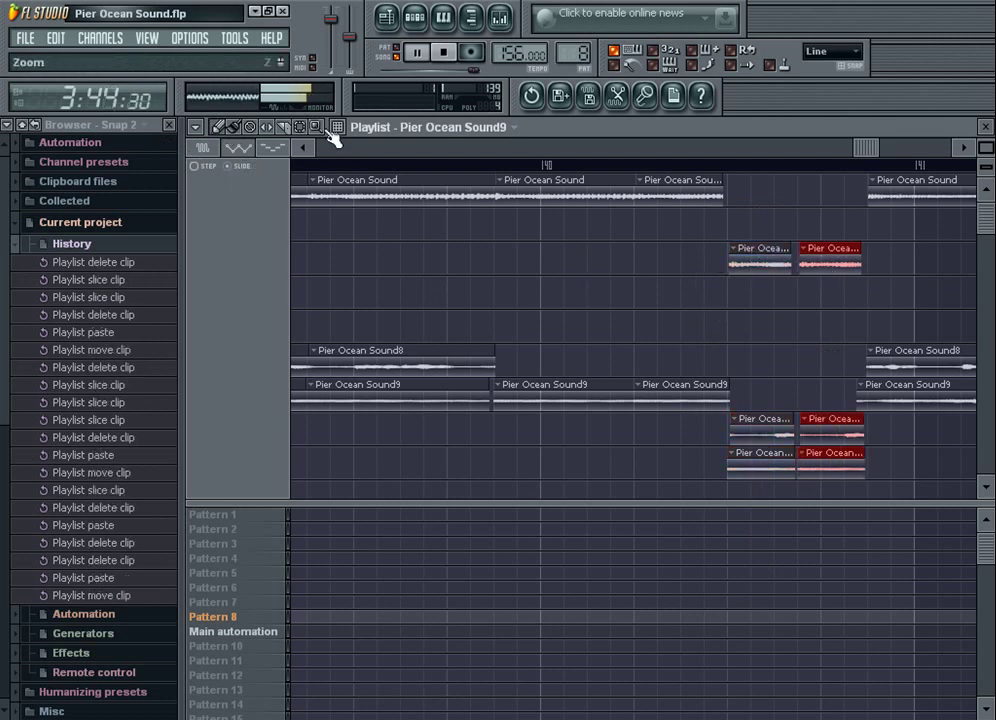
drag(751, 245, 816, 418)
drag(768, 283, 834, 516)
drag(814, 289, 760, 190)
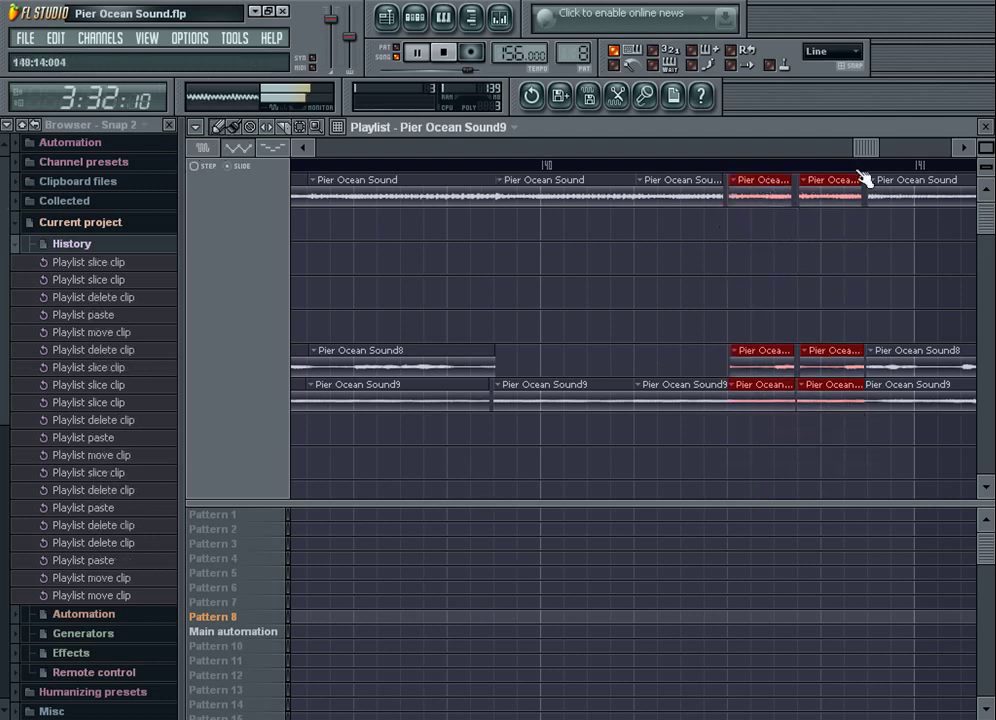
Replay the section, delete the first short Sound8 slice just before 140:12, and listen again from around bar 139
drag(988, 148, 989, 145)
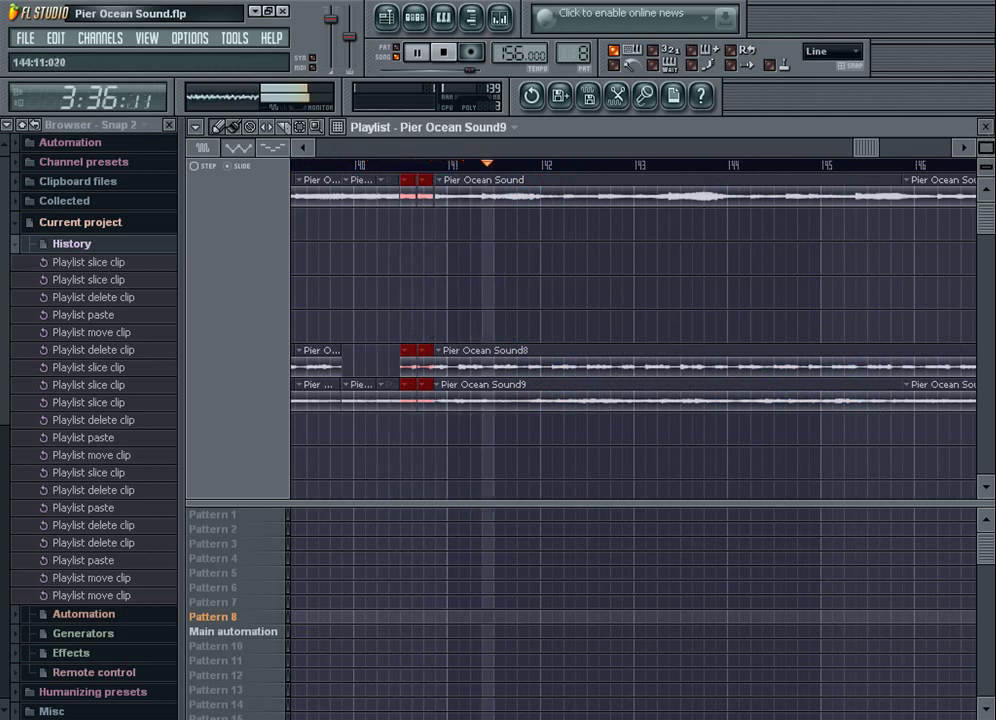
click(330, 164)
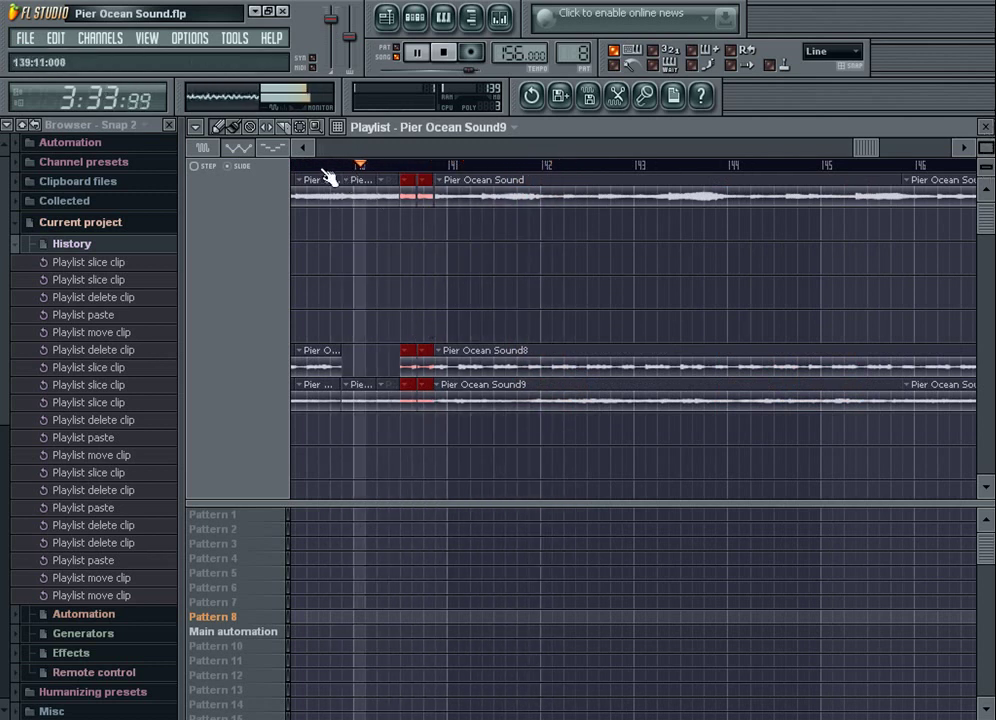
right_click(403, 352)
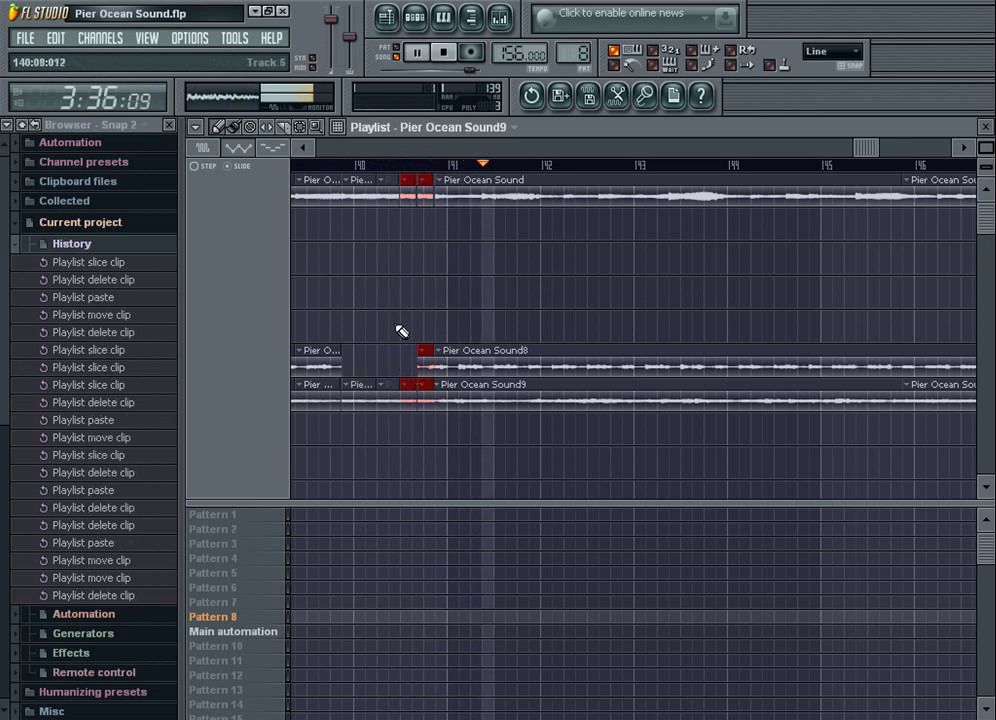
click(313, 166)
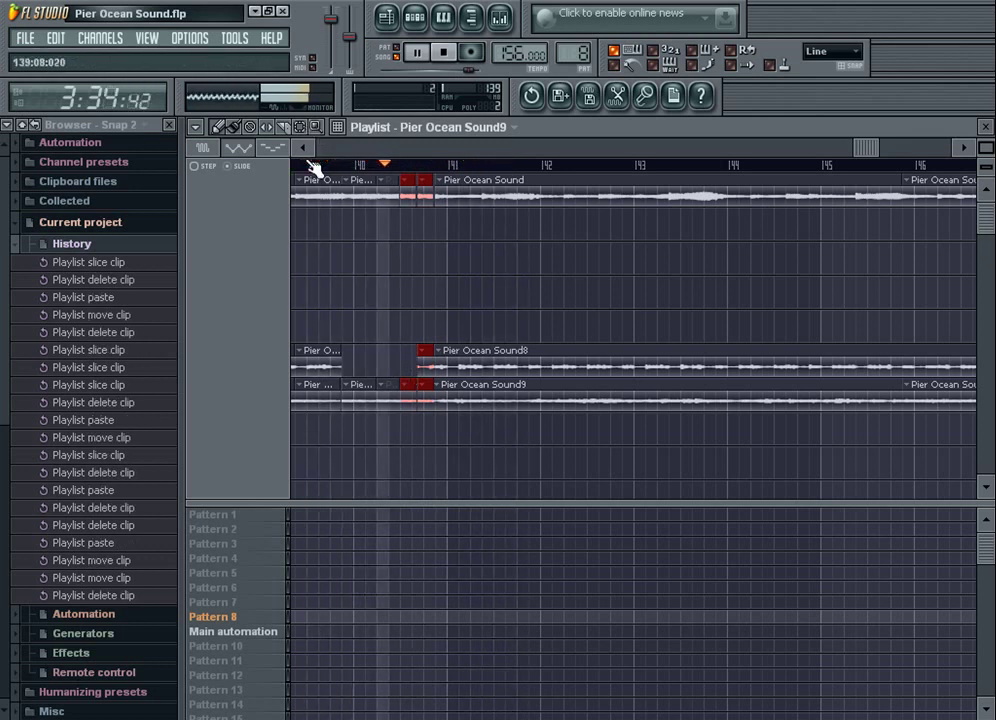
drag(986, 168, 986, 138)
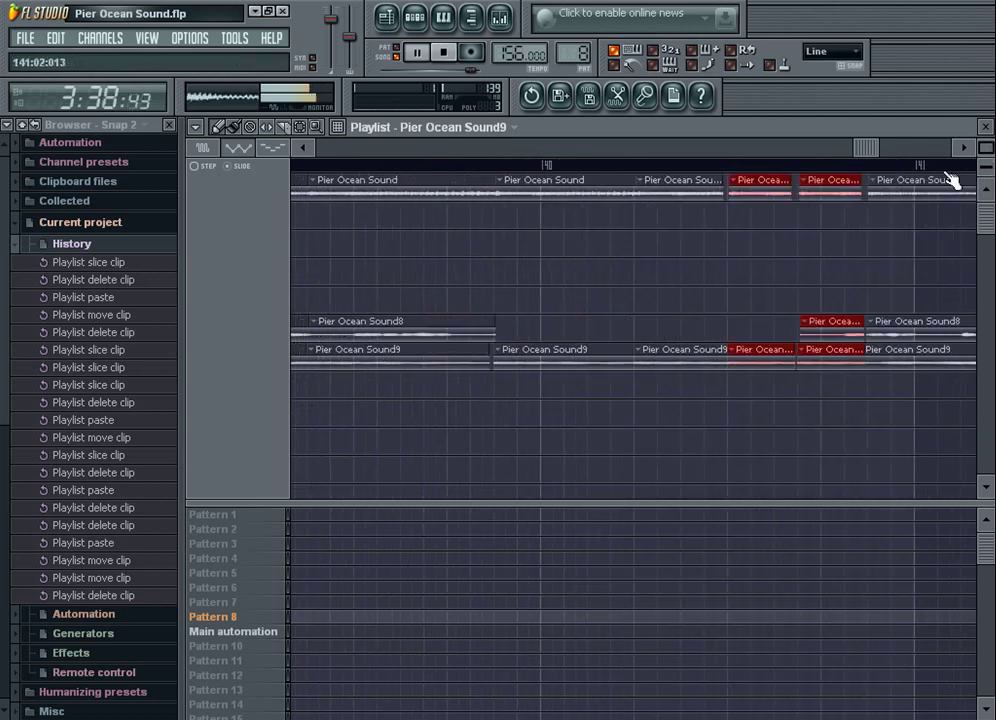
Undo the last Sound8 slice deletion and replay the section from the second half of bar 139
click(55, 38)
click(67, 57)
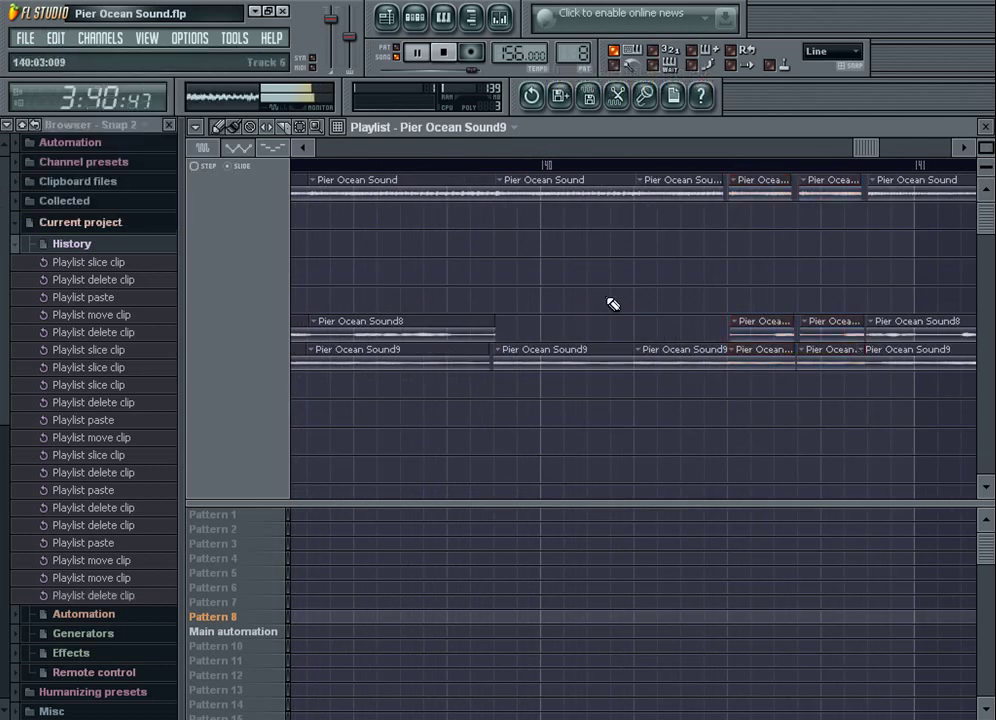
click(638, 167)
click(405, 167)
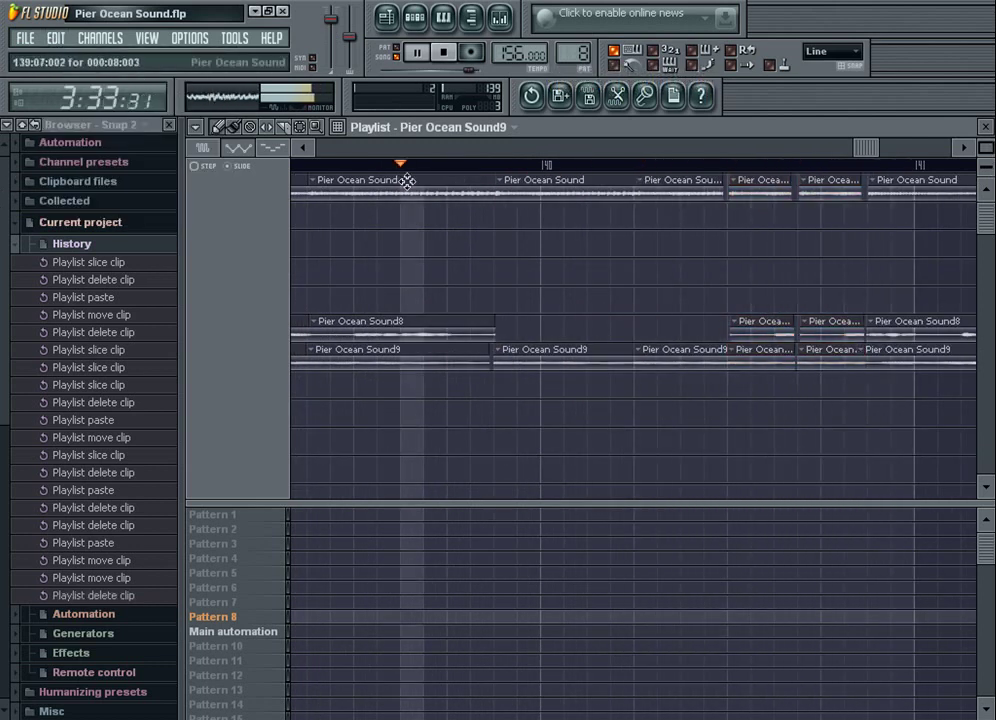
Move both short Sound8 slices one step earlier, the second to 140:11:003, and replay the section
drag(775, 331, 749, 329)
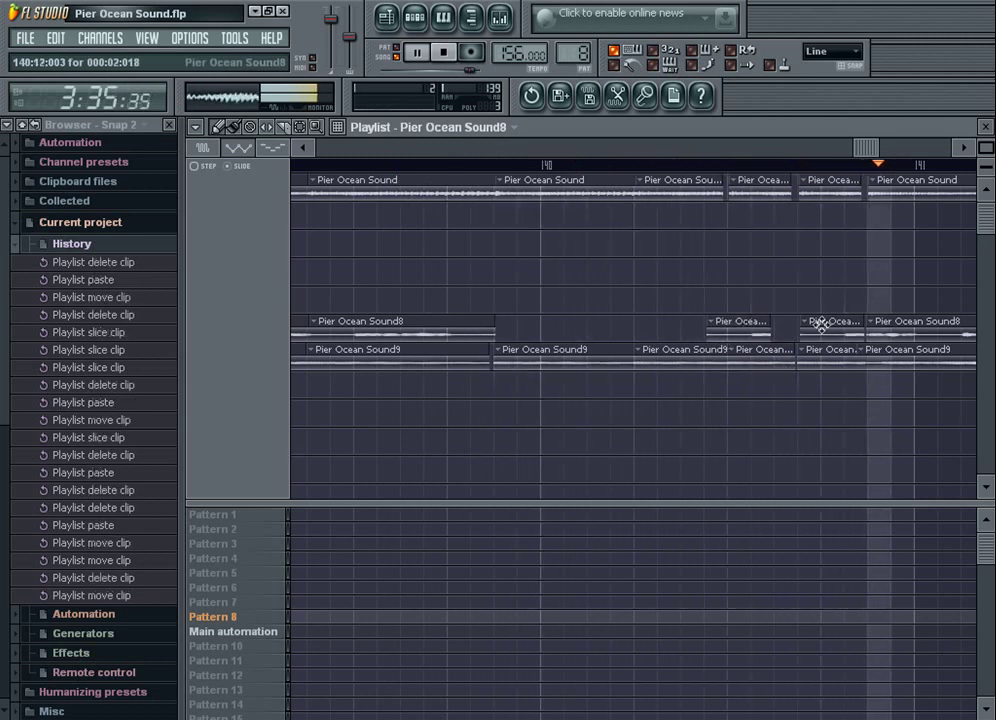
click(620, 166)
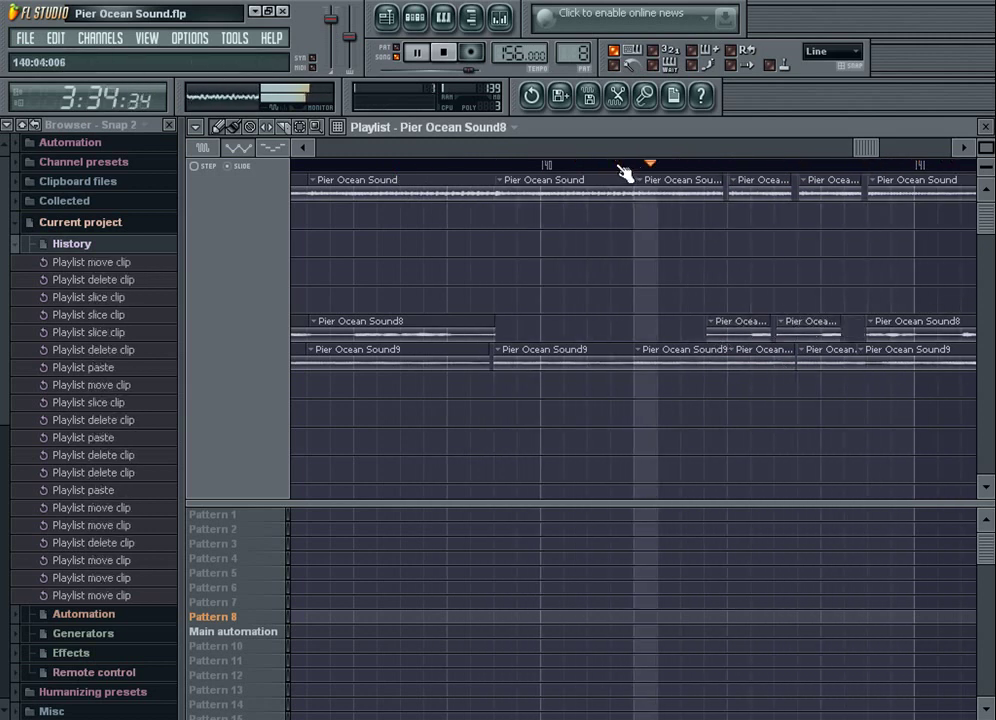
click(620, 166)
click(365, 166)
click(783, 322)
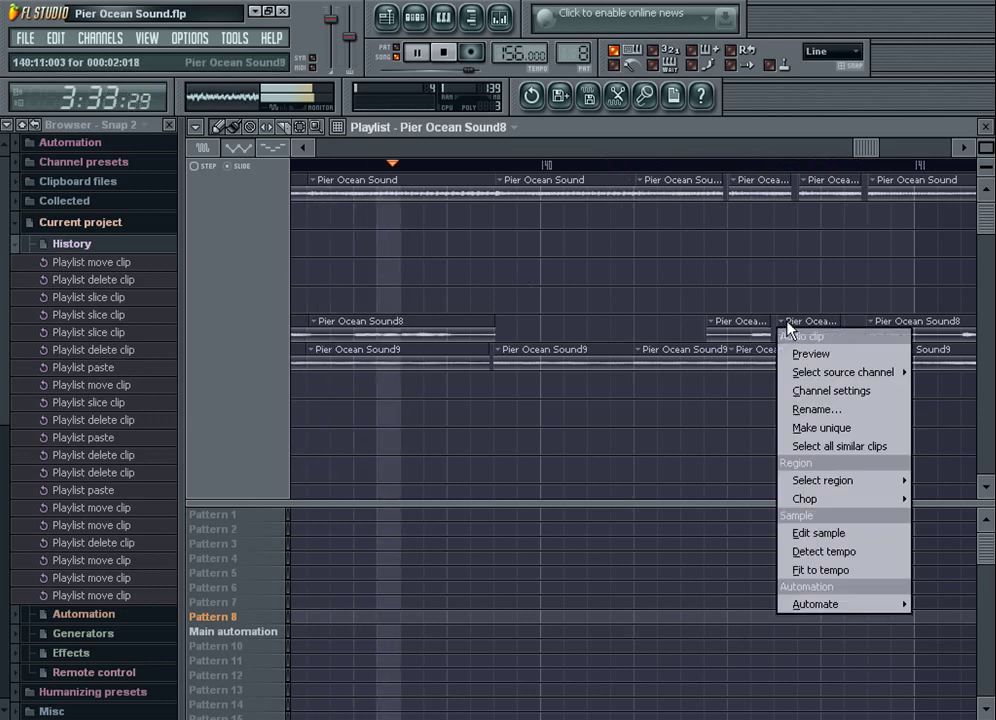